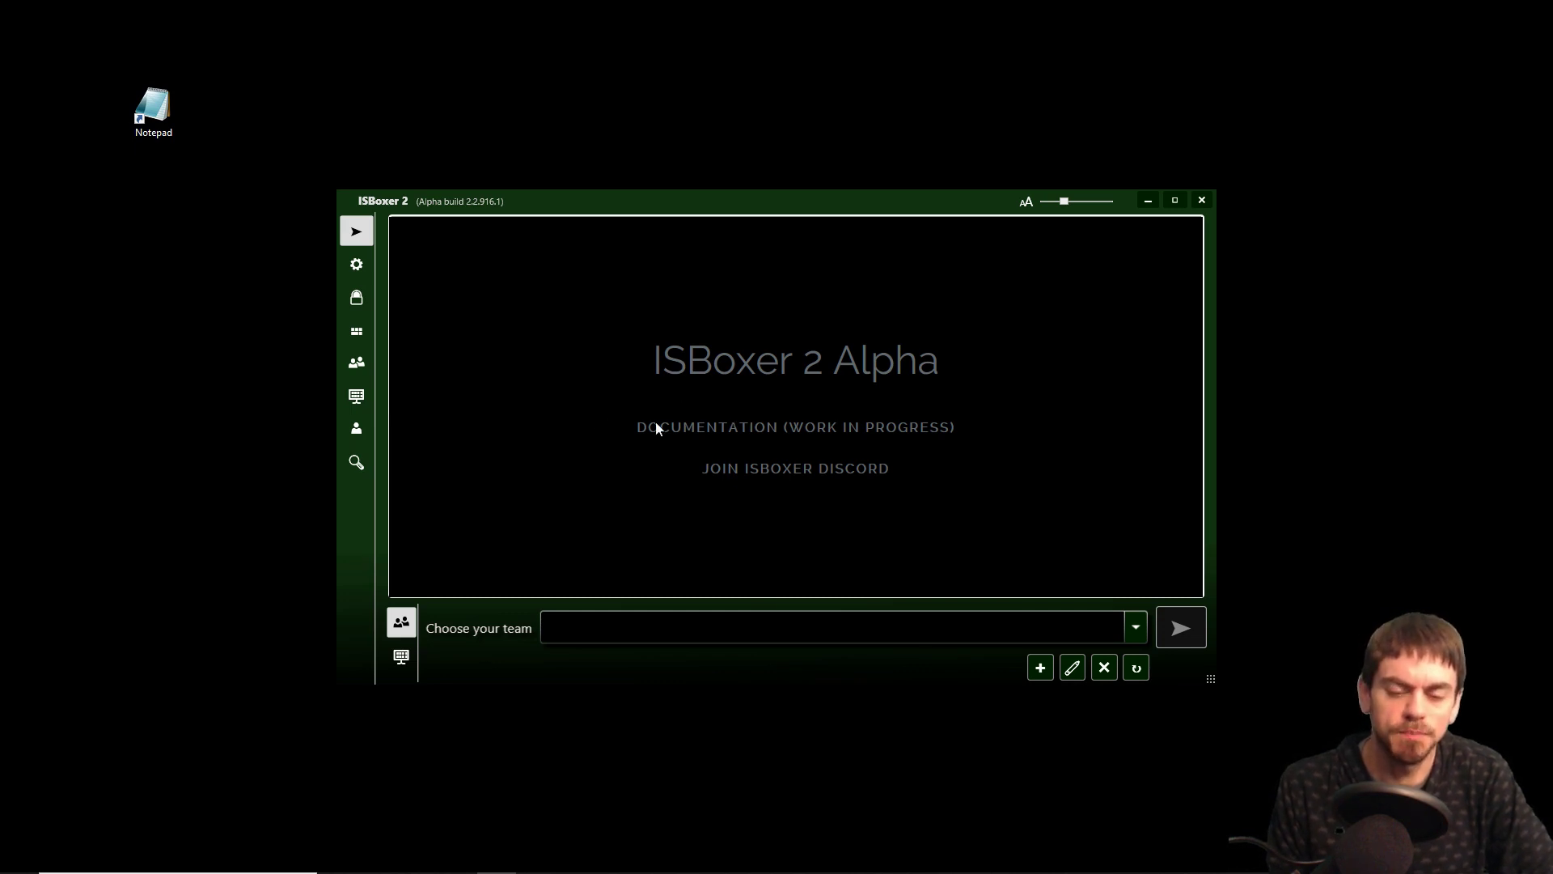
# - Choose Create a new Team under Choose your team to bring up ISBoxer 2 Quick Setup
pyautogui.click(635, 634)
pyautogui.click(812, 625)
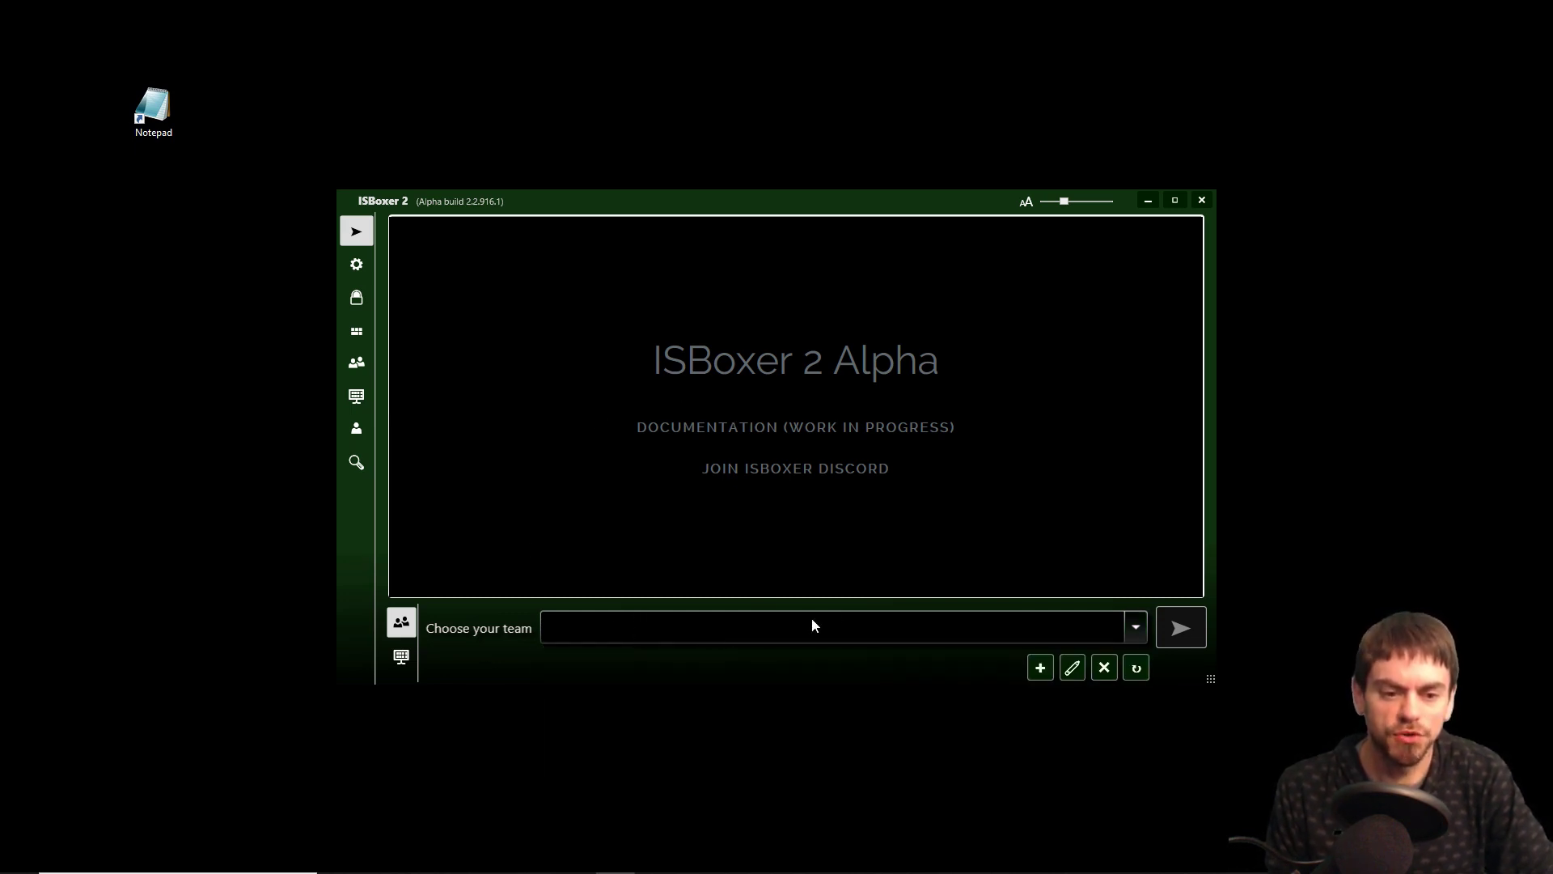
pyautogui.click(1041, 668)
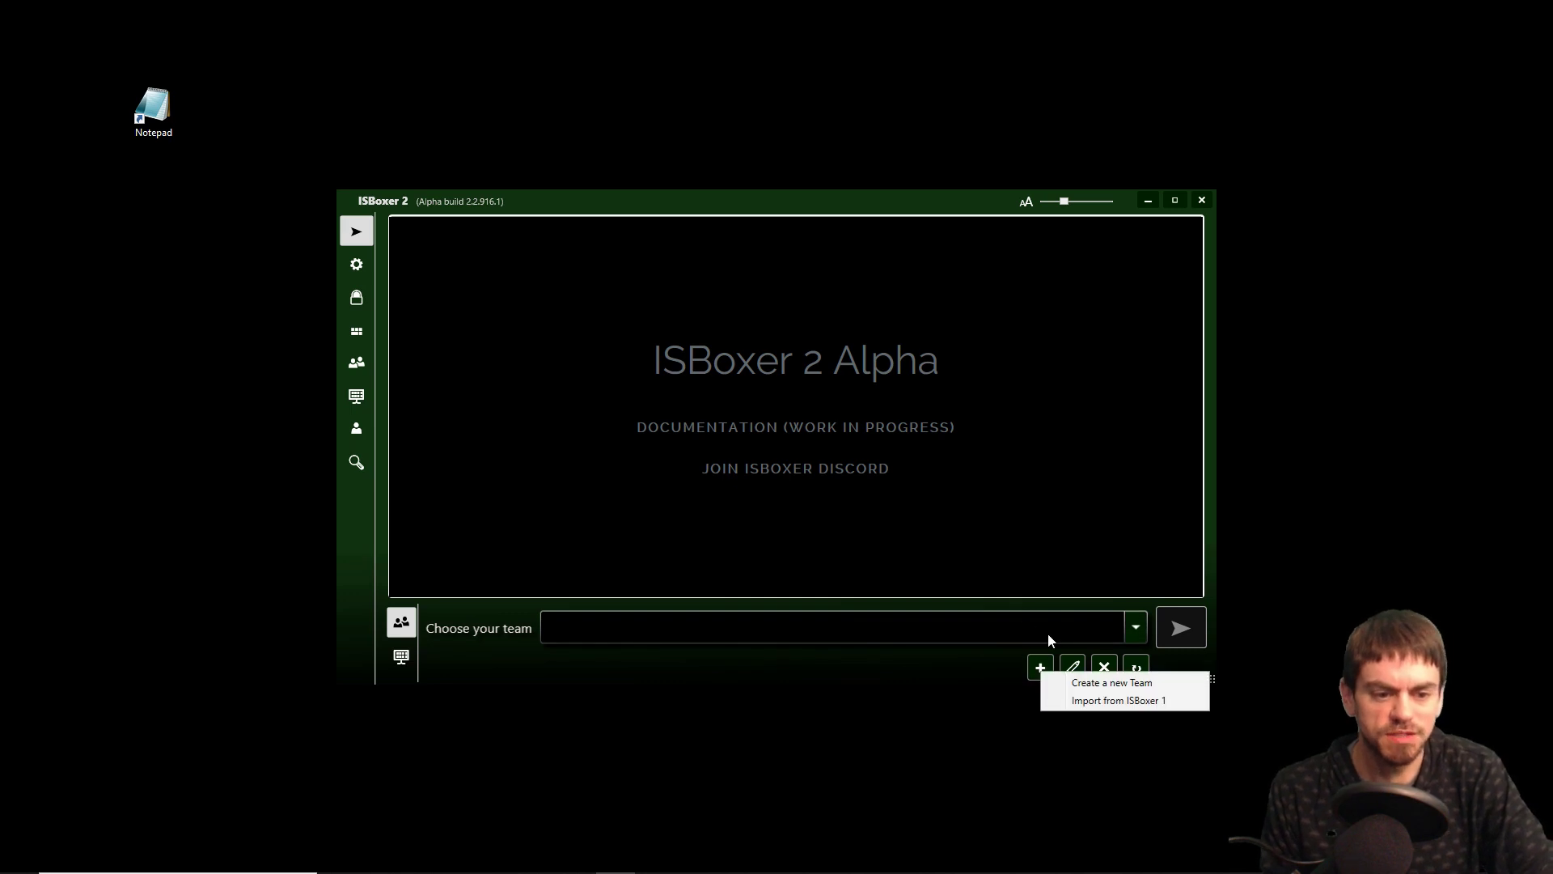
pyautogui.click(1068, 681)
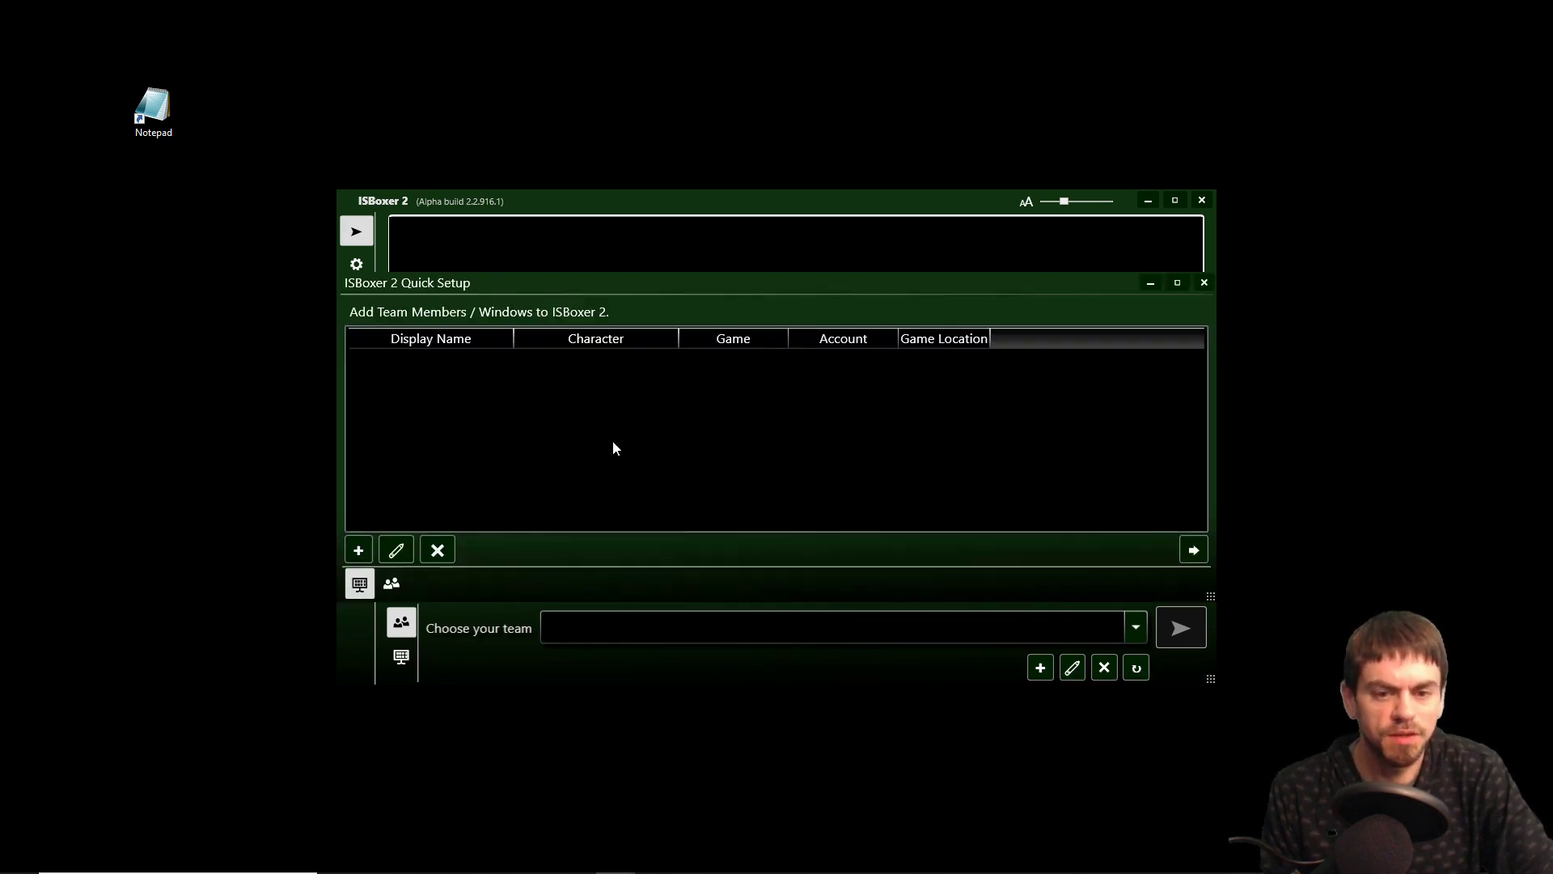
# - Add a new team member with Game set to Other, auto-named 'other 1'
pyautogui.click(359, 550)
pyautogui.click(360, 554)
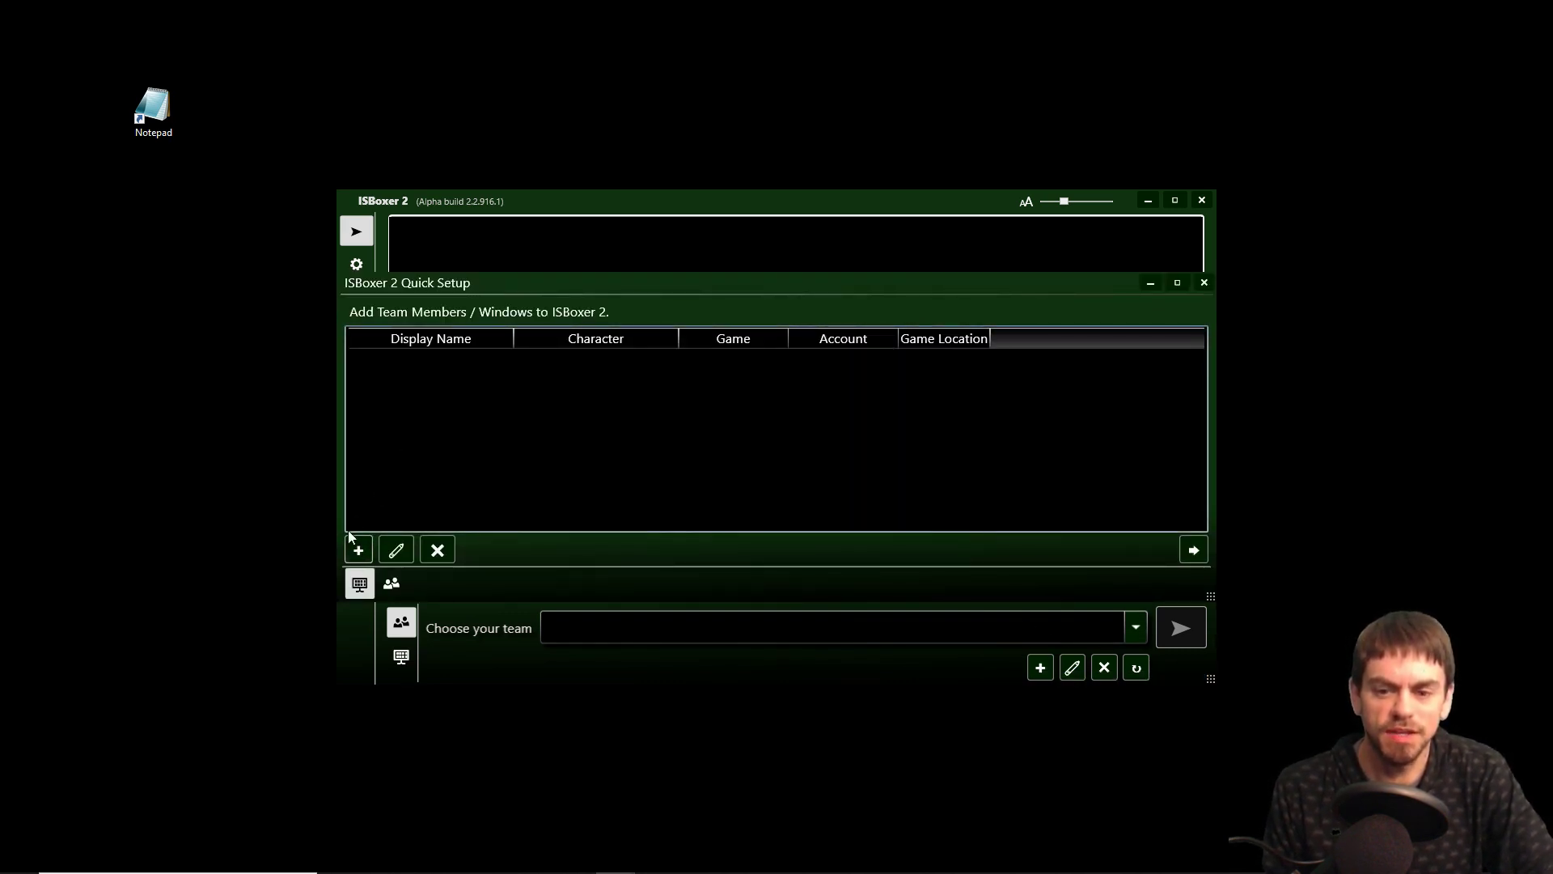
pyautogui.click(359, 550)
pyautogui.click(537, 292)
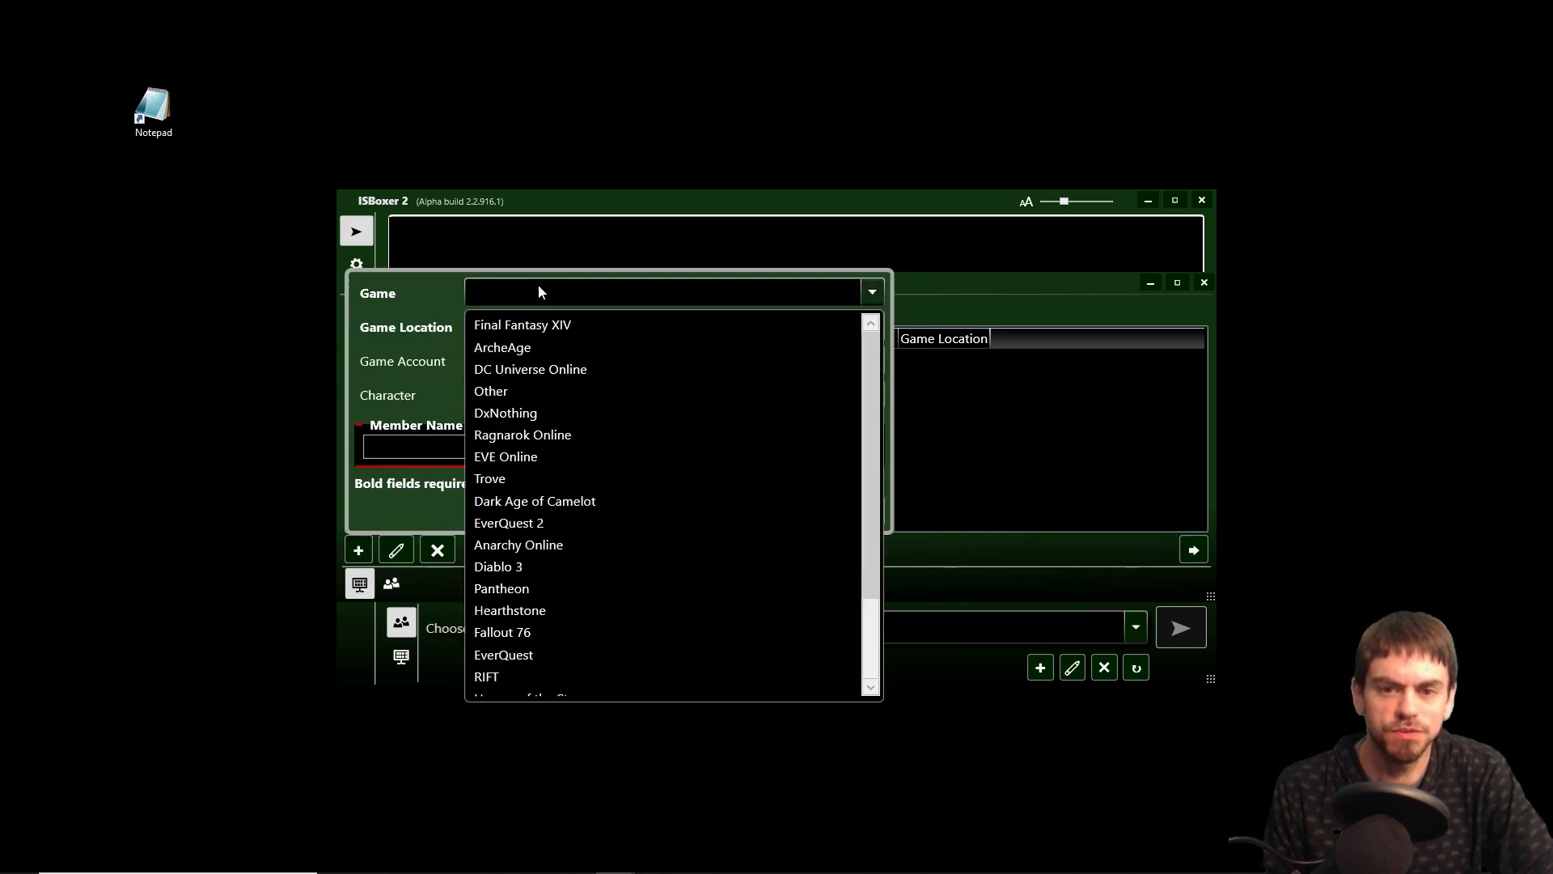
pyautogui.scroll(-2, 566, 639)
pyautogui.scroll(2, 597, 617)
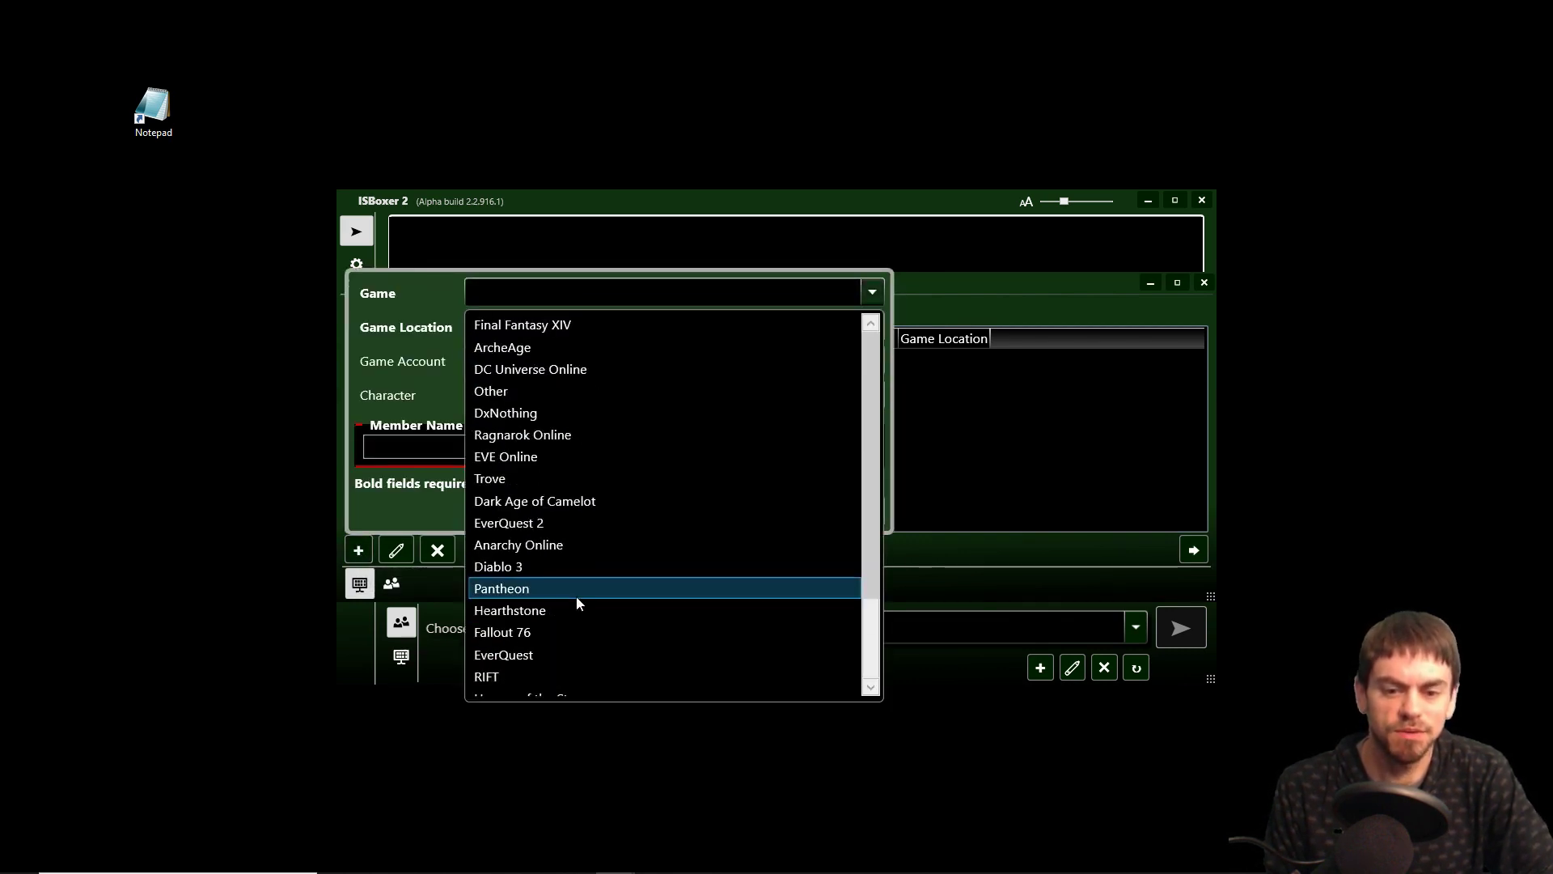
pyautogui.click(505, 397)
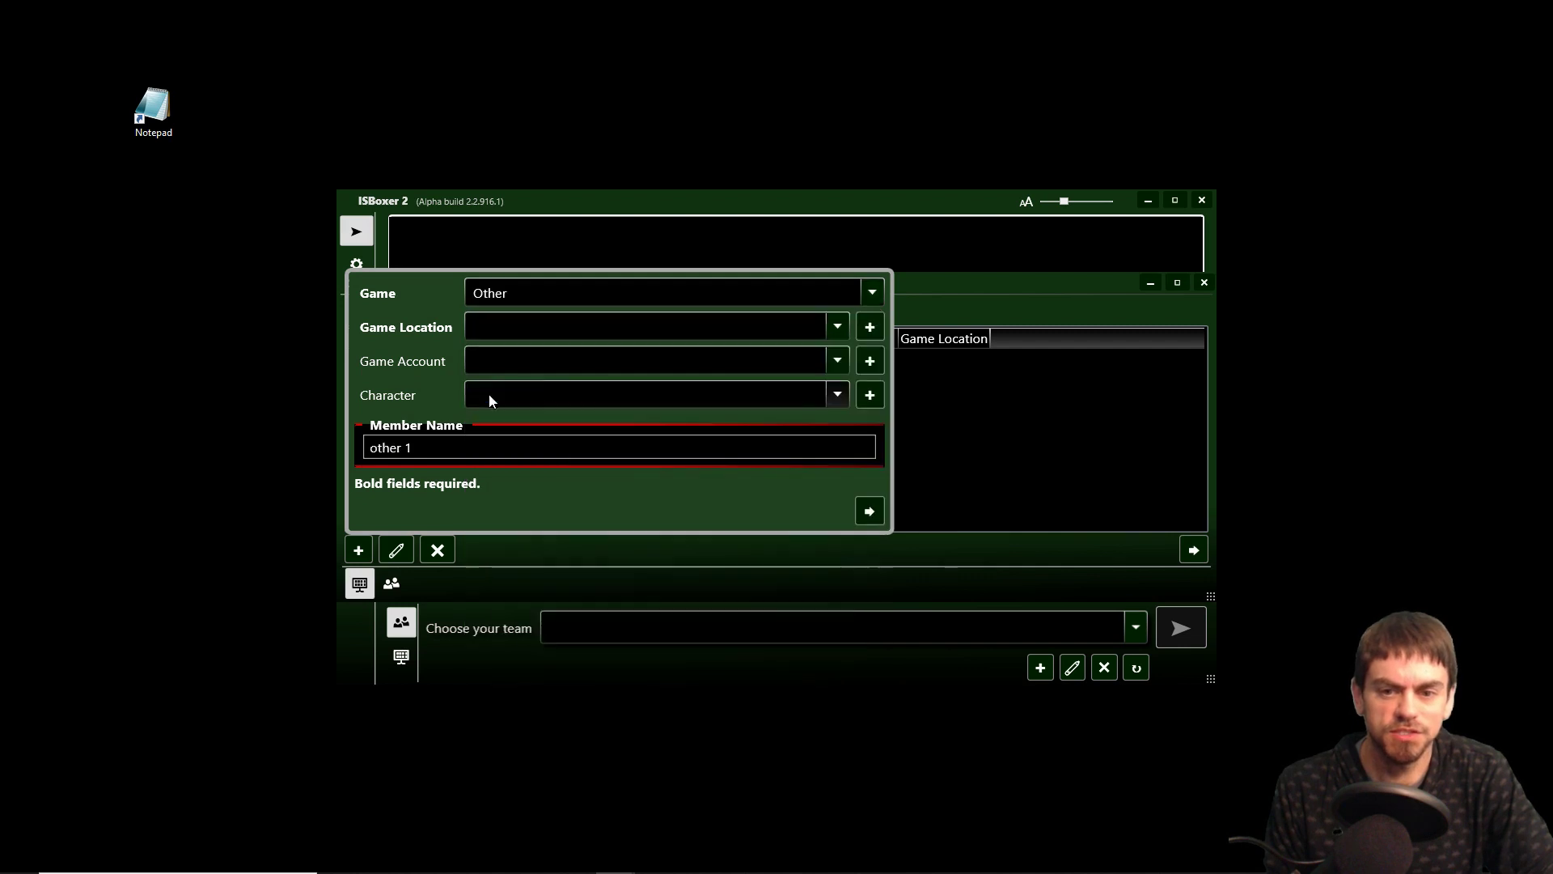
pyautogui.click(527, 326)
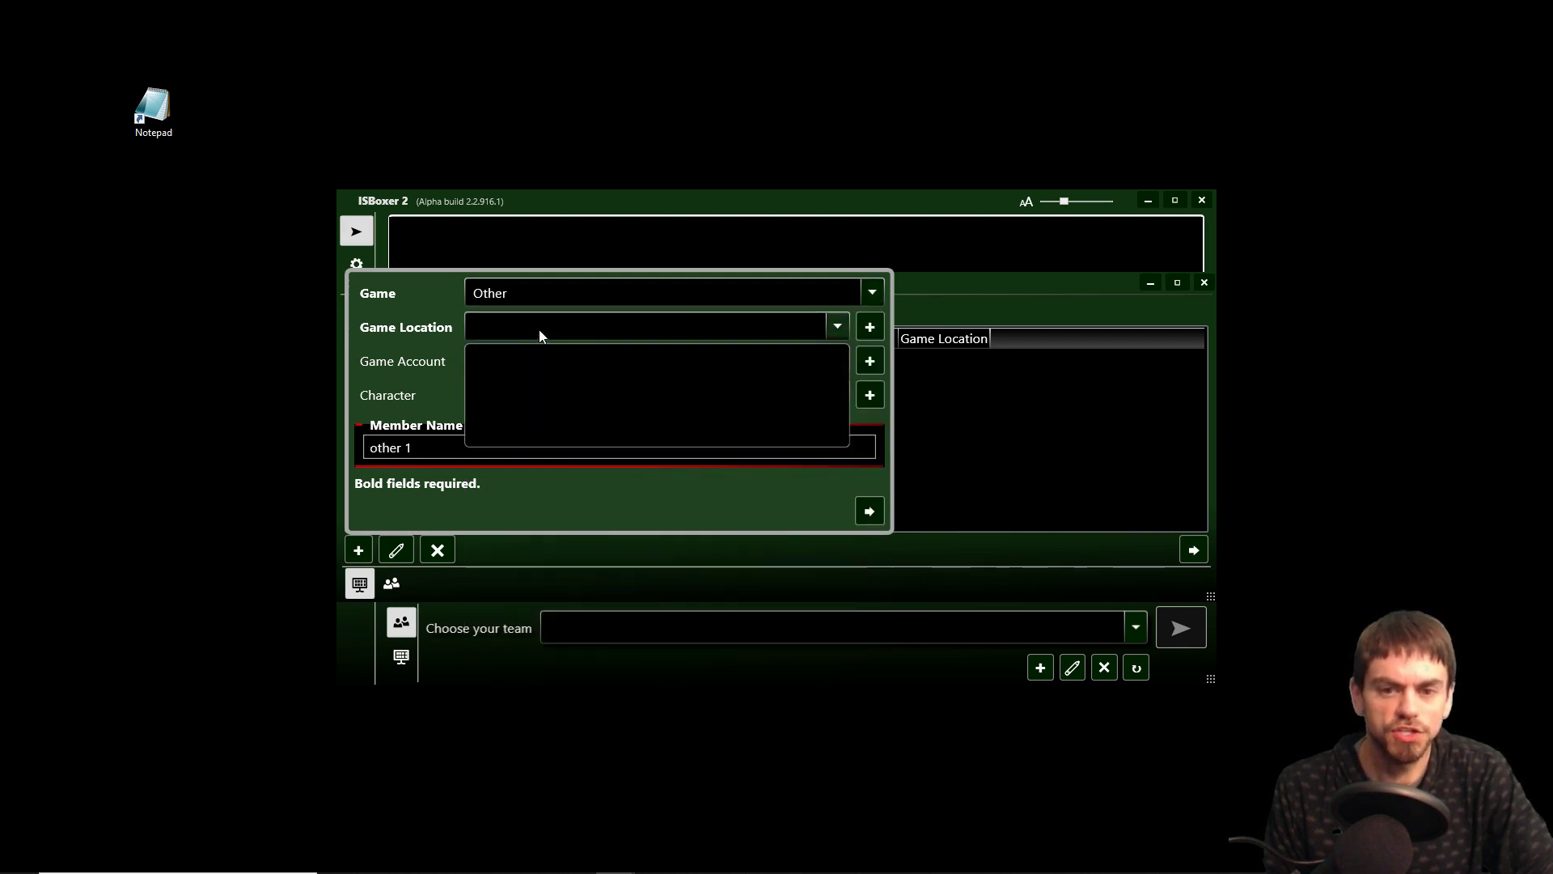
pyautogui.click(870, 326)
# - Start a new non-Inner Space game location with display name 'Notepad'
pyautogui.click(872, 326)
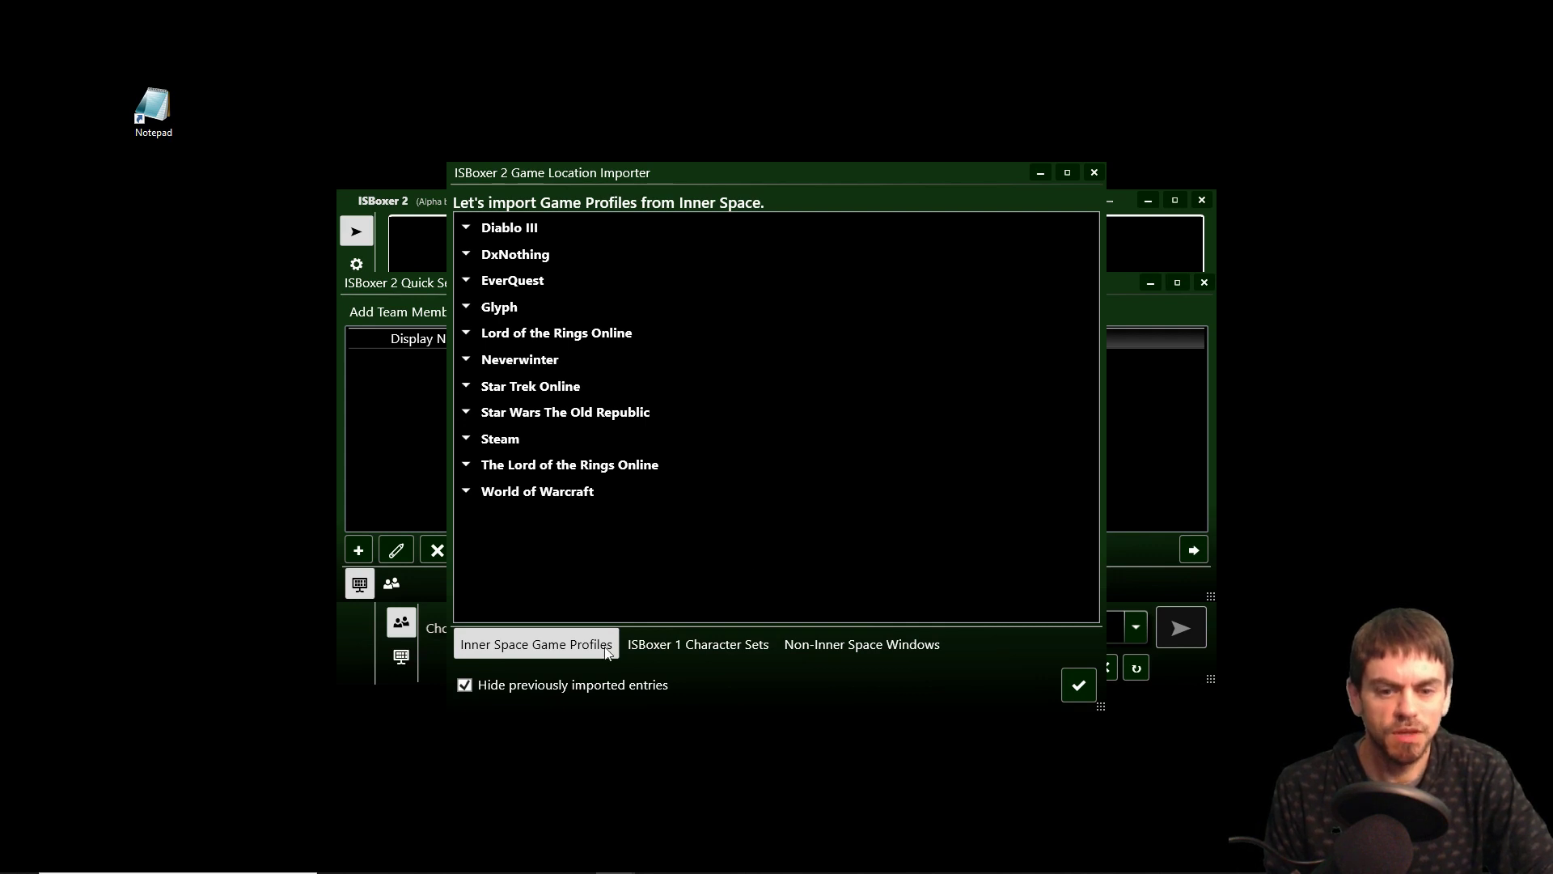
pyautogui.click(858, 643)
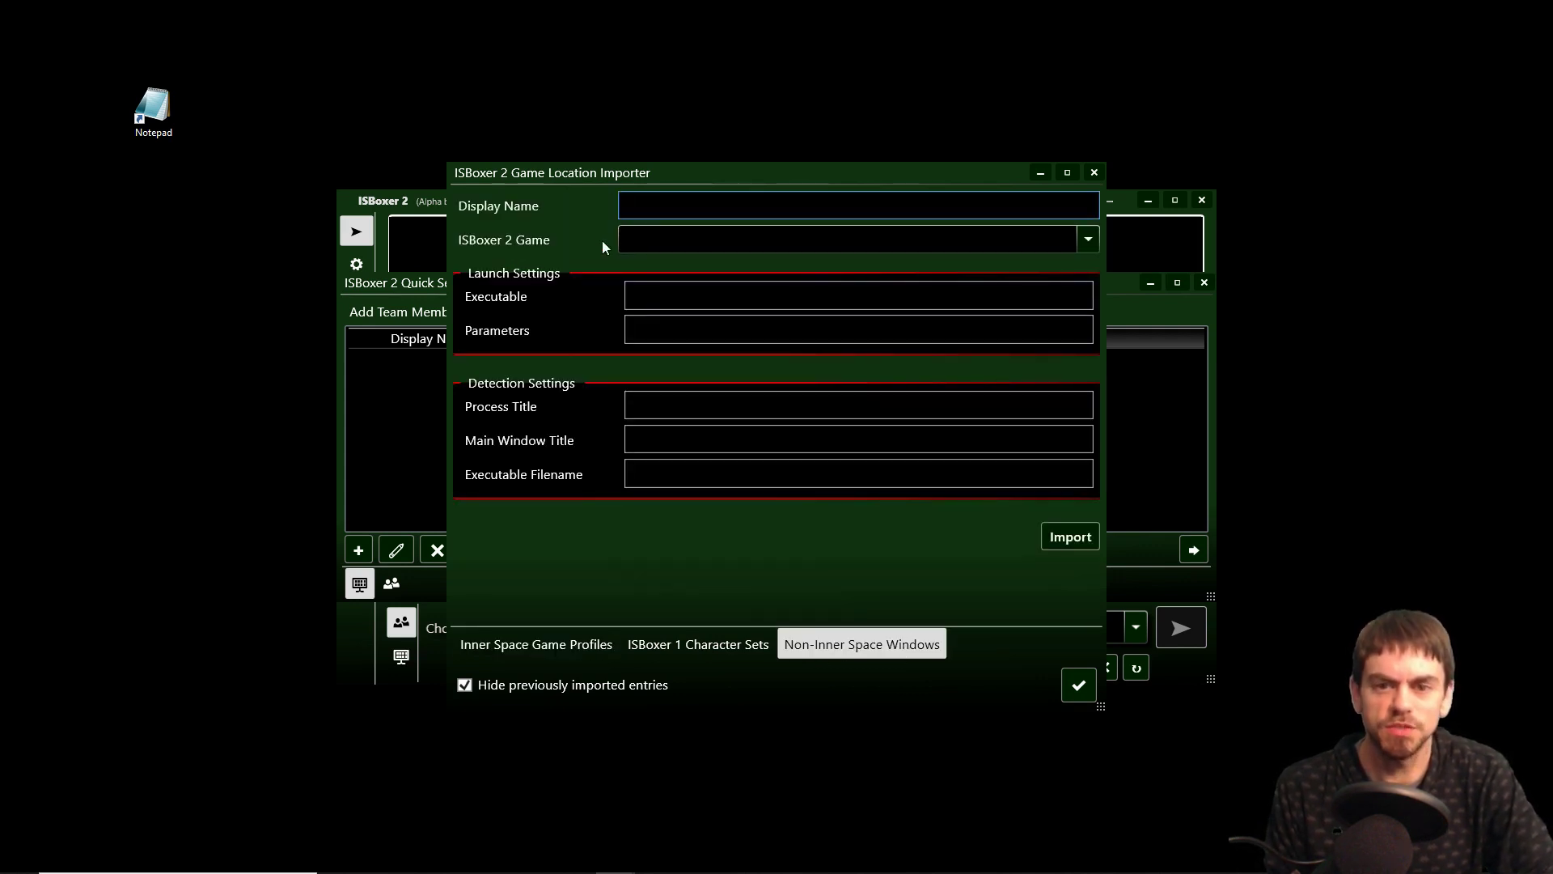
pyautogui.write('Notpe')
pyautogui.press('BackSpace')
pyautogui.write('epad')
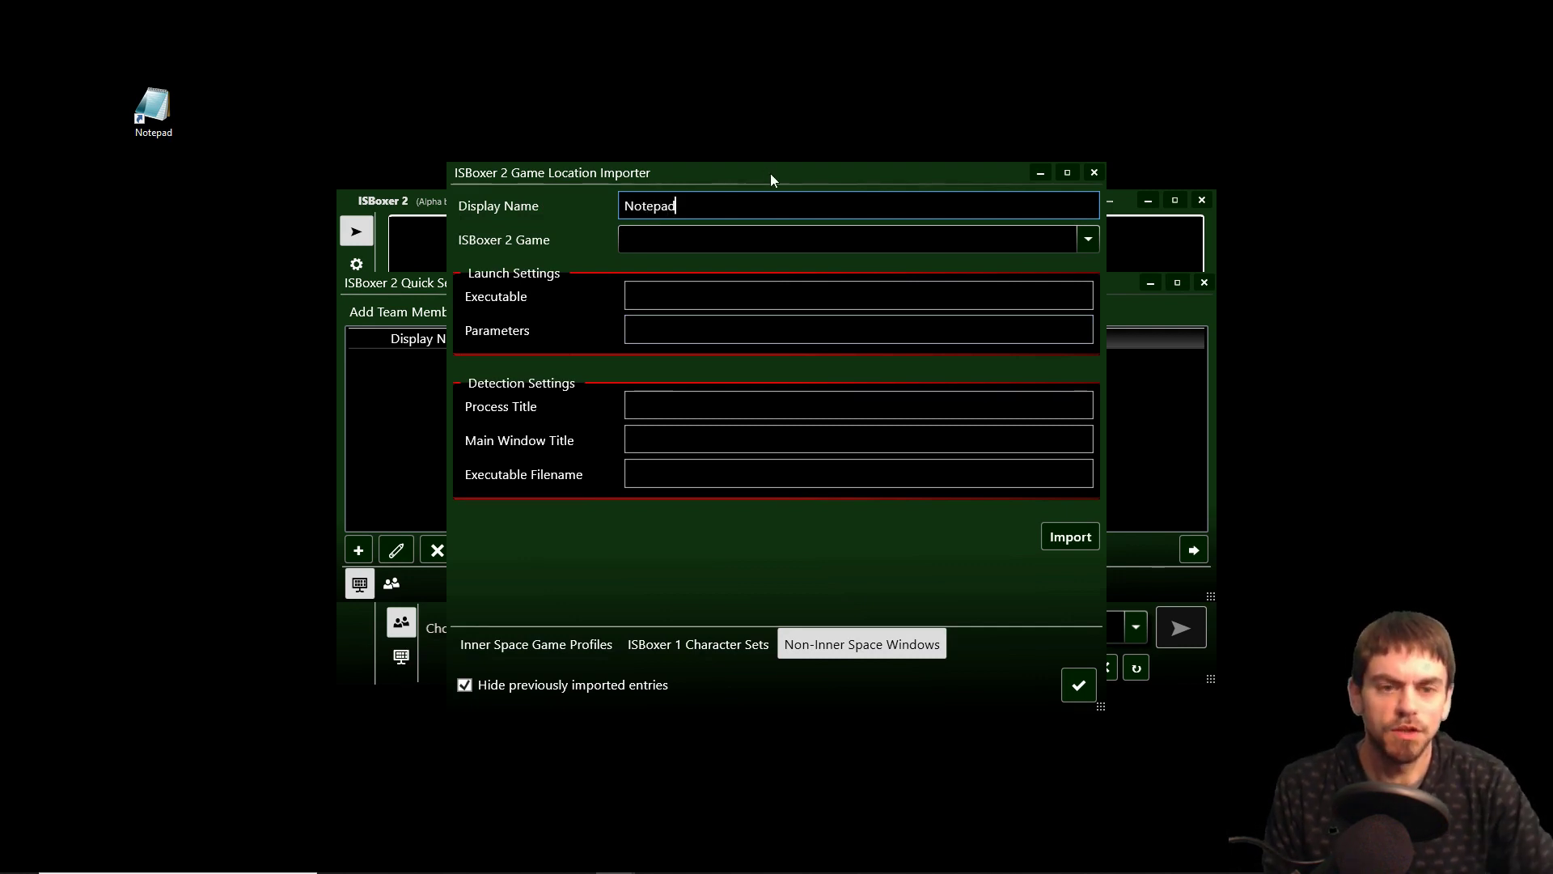
# - Set its game to Other and executable filename to Notepad.exe, then import it
pyautogui.click(736, 241)
pyautogui.click(669, 336)
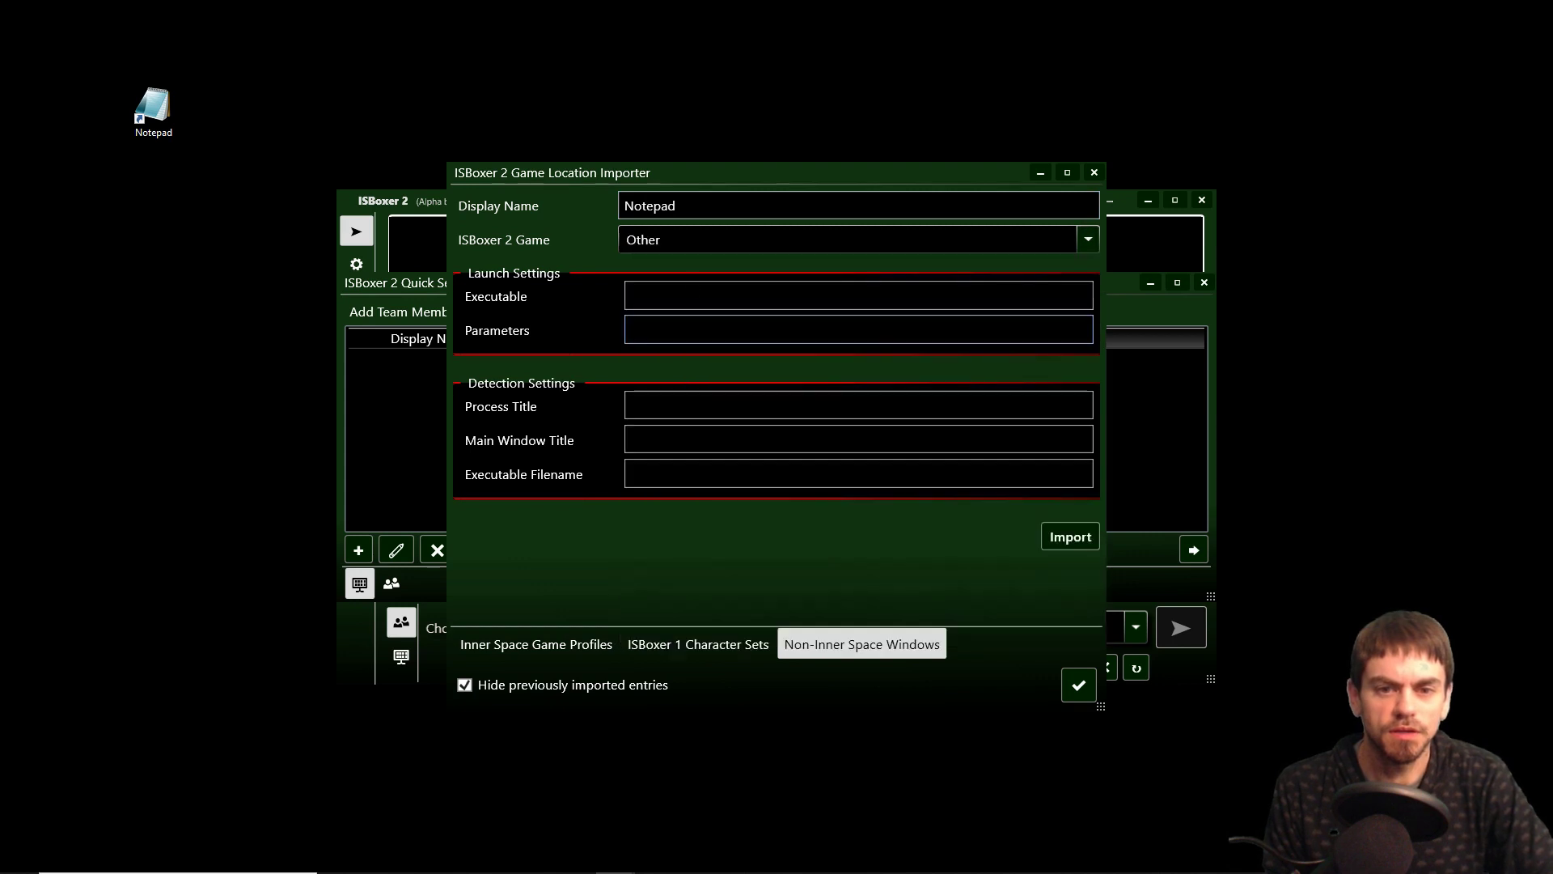
pyautogui.click(776, 468)
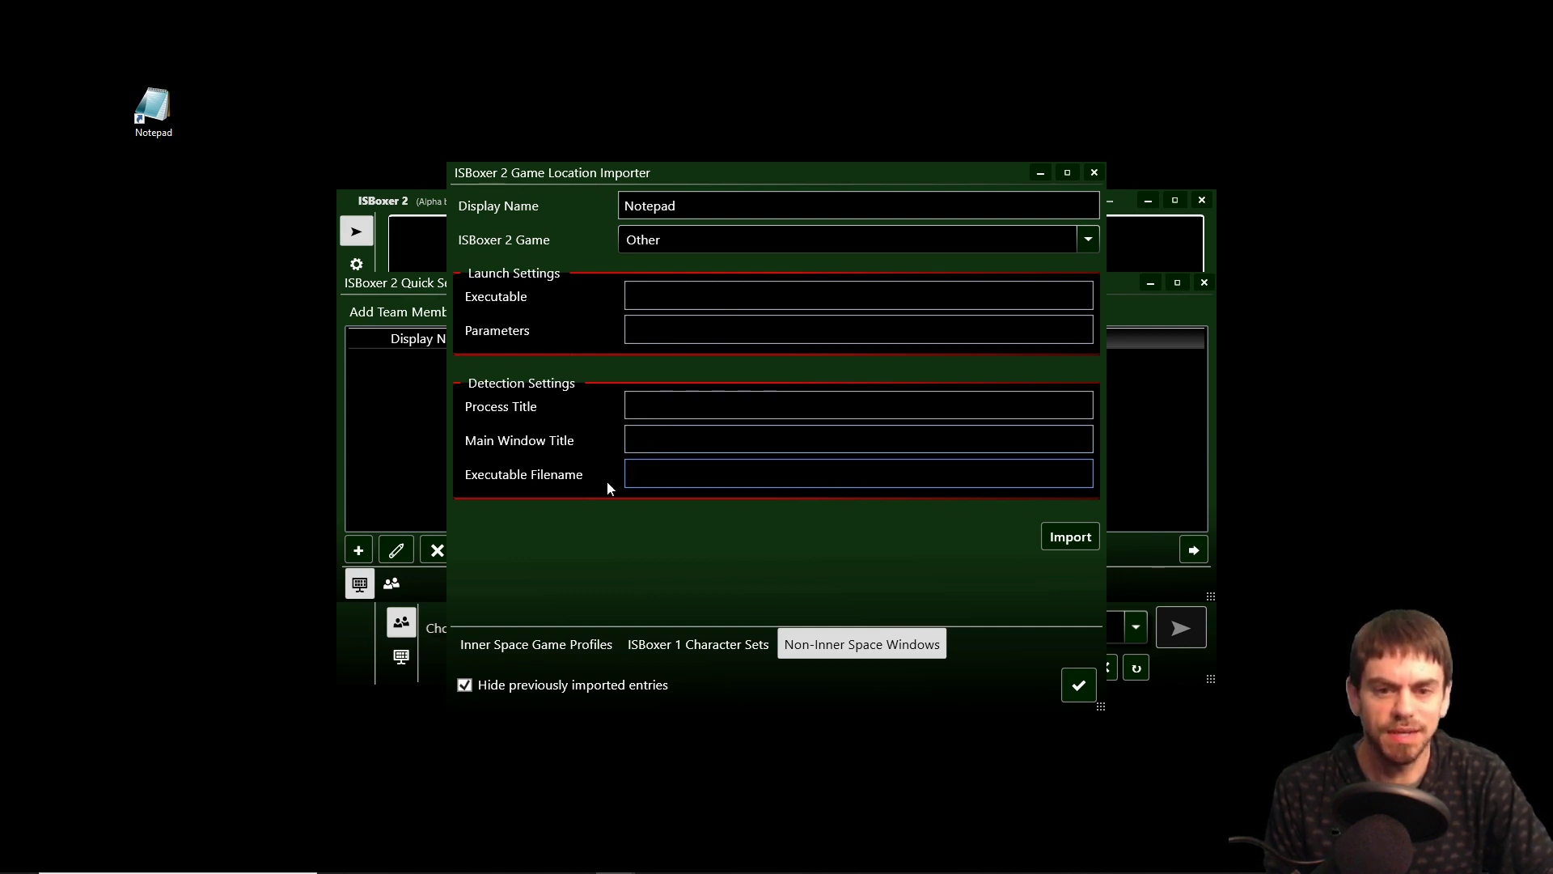
pyautogui.write('Notepad')
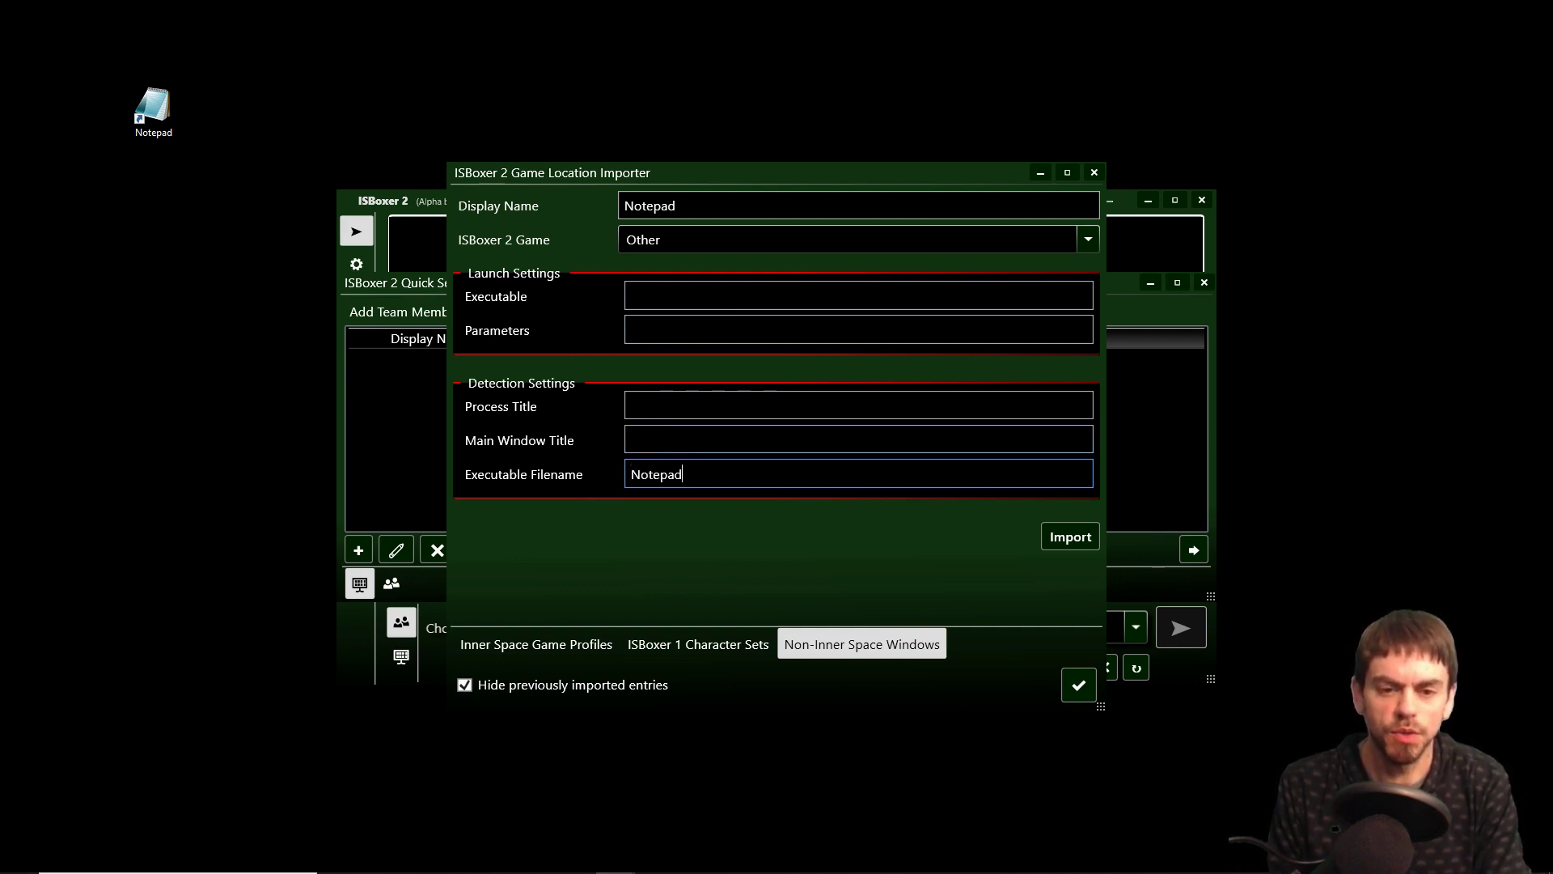
pyautogui.write('.exe')
pyautogui.click(1059, 540)
pyautogui.click(833, 495)
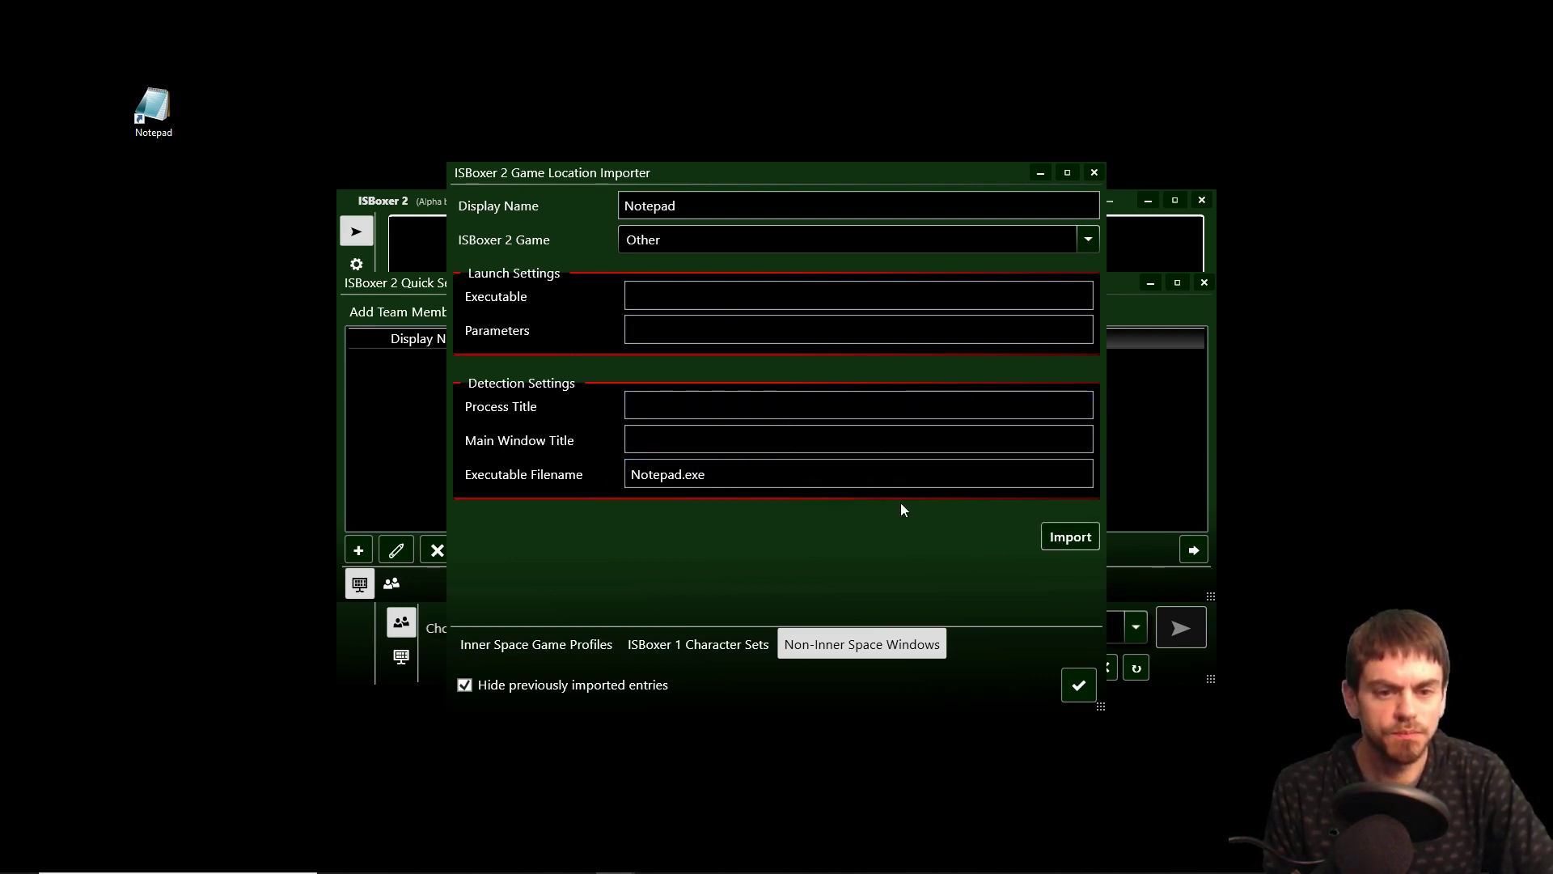
# - Add team members 'Notepad 1' and 'Notepad 2', both using the Notepad game location
pyautogui.click(1079, 688)
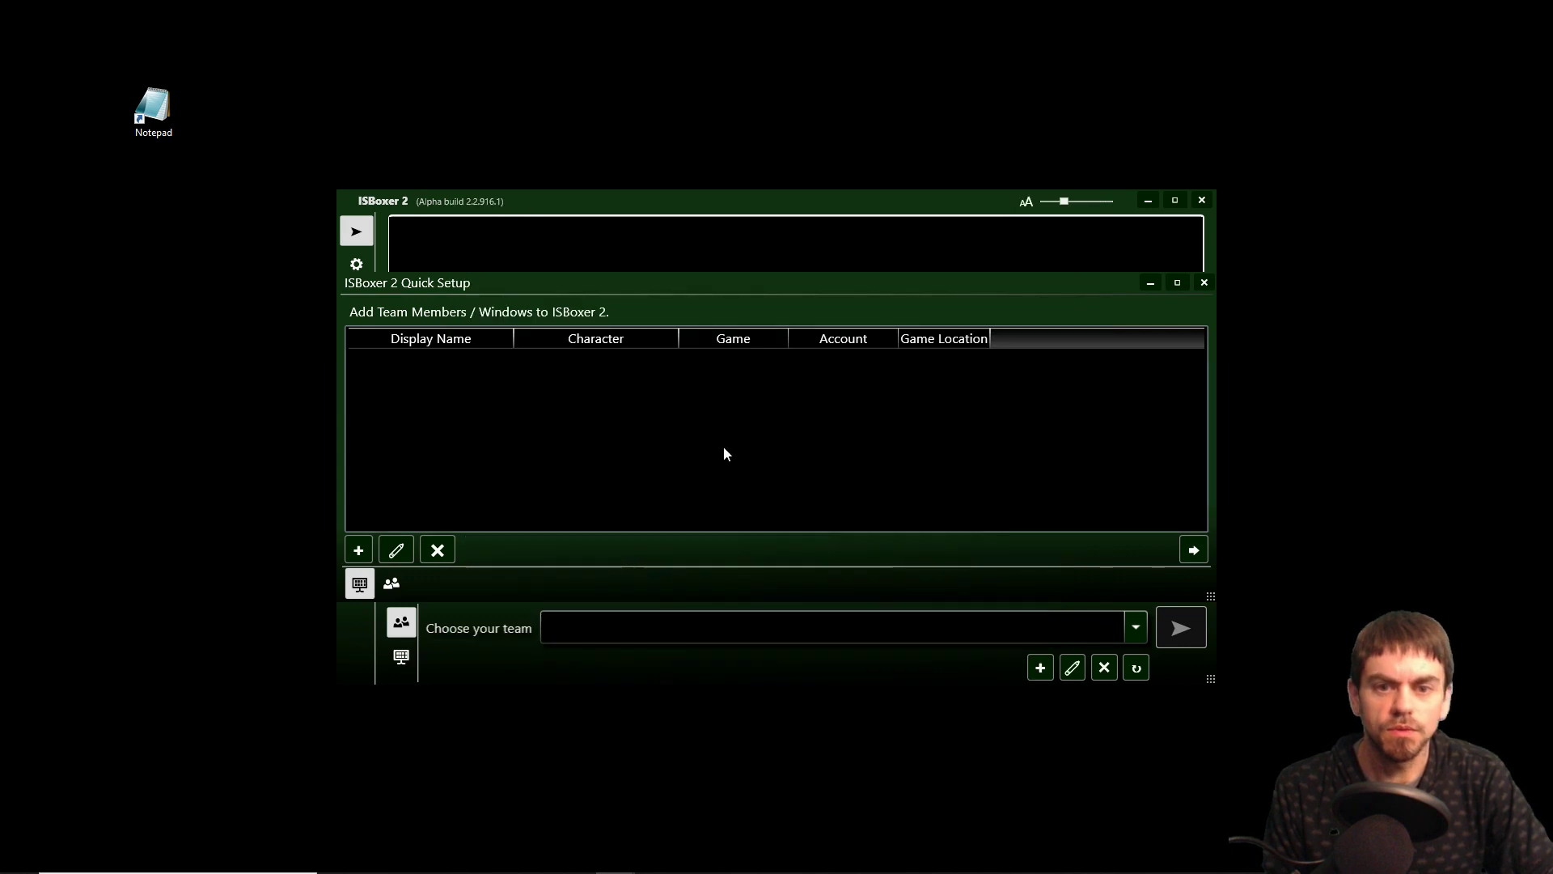
pyautogui.click(359, 550)
pyautogui.click(518, 327)
pyautogui.click(506, 363)
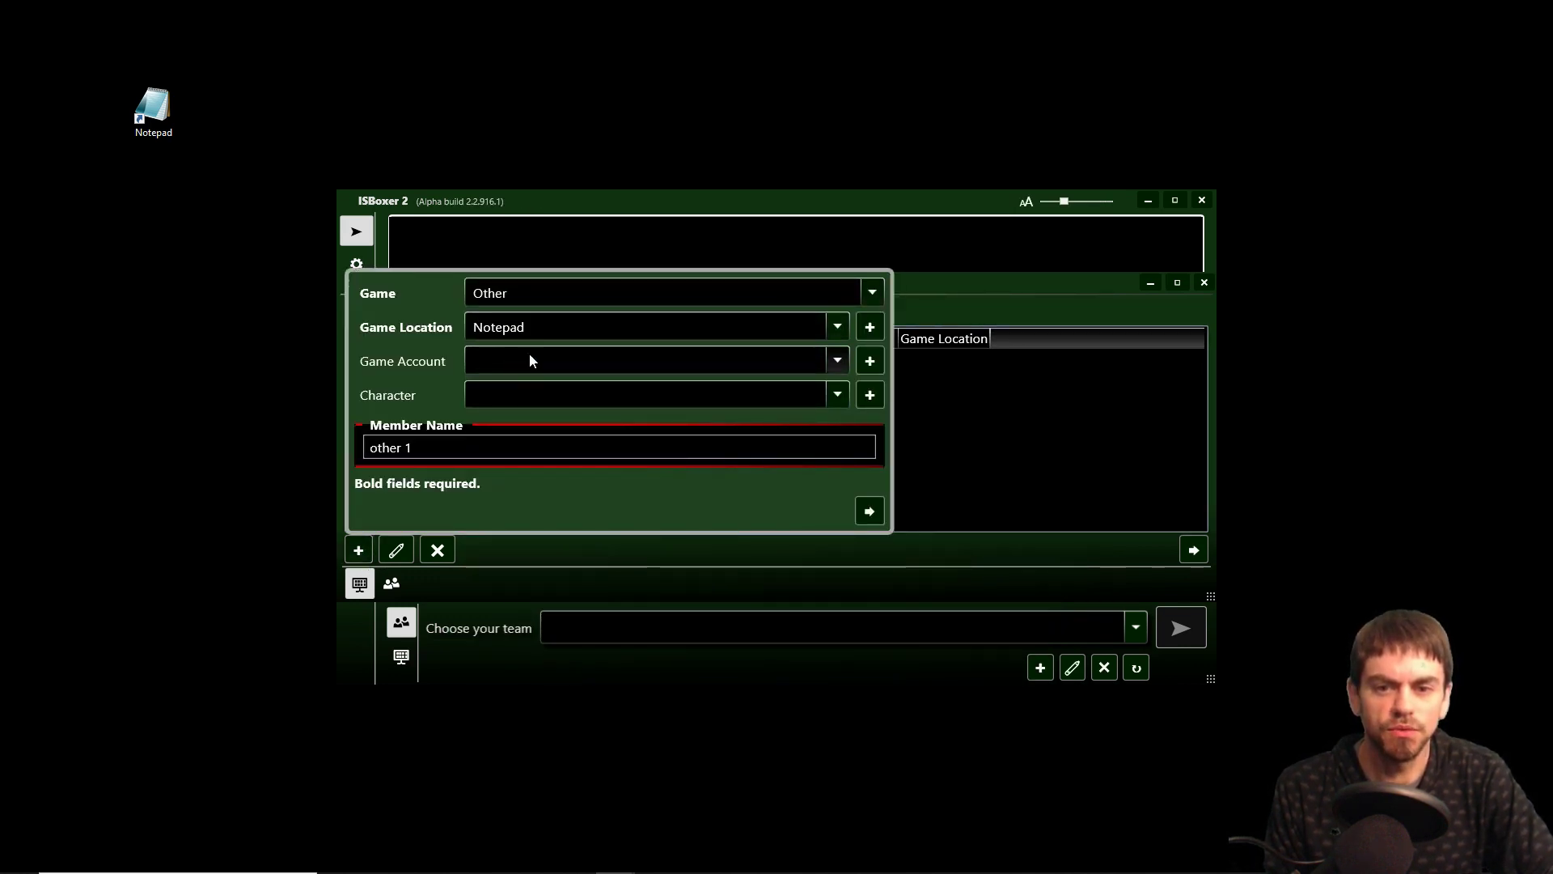
pyautogui.click(402, 447)
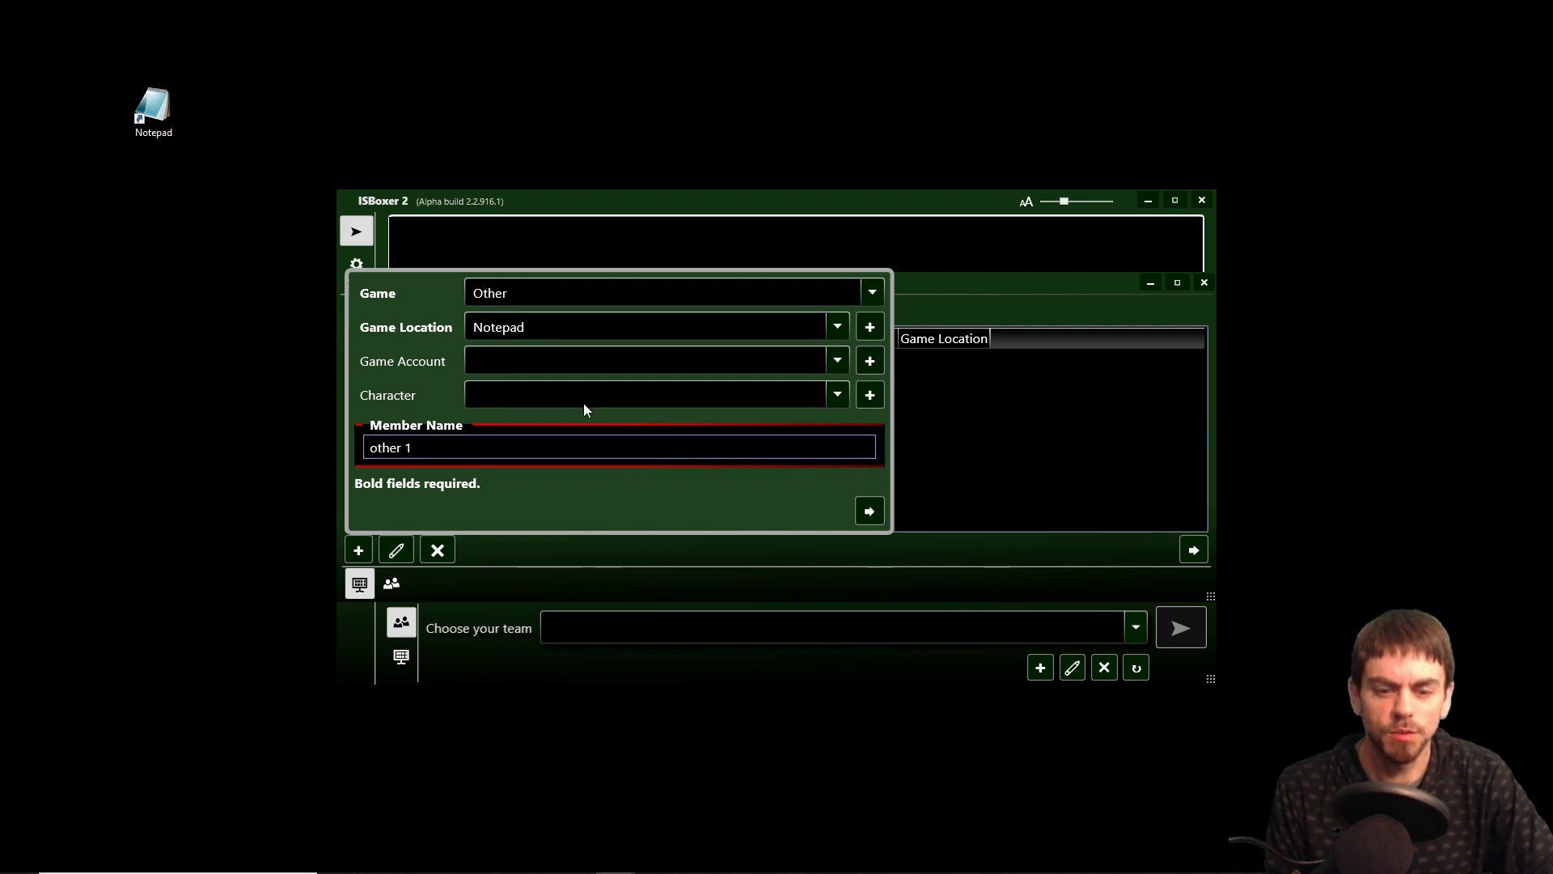
pyautogui.hotkey('ctrl', 'shift', 'Left')
pyautogui.write('Notepad')
pyautogui.click(871, 511)
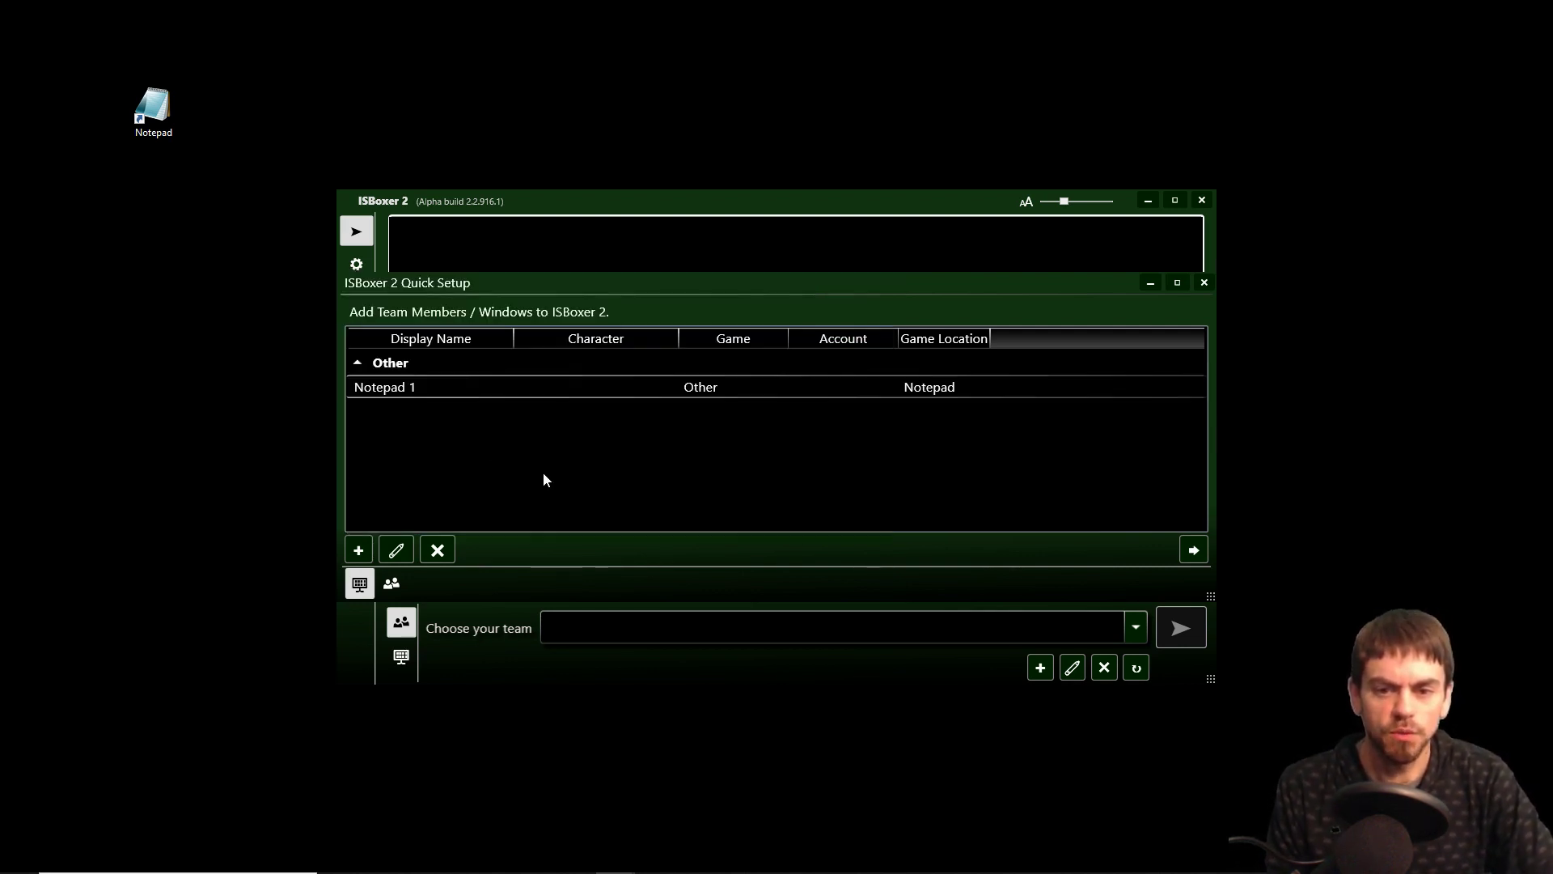
pyautogui.click(358, 549)
pyautogui.press('BackSpace')
pyautogui.write('2')
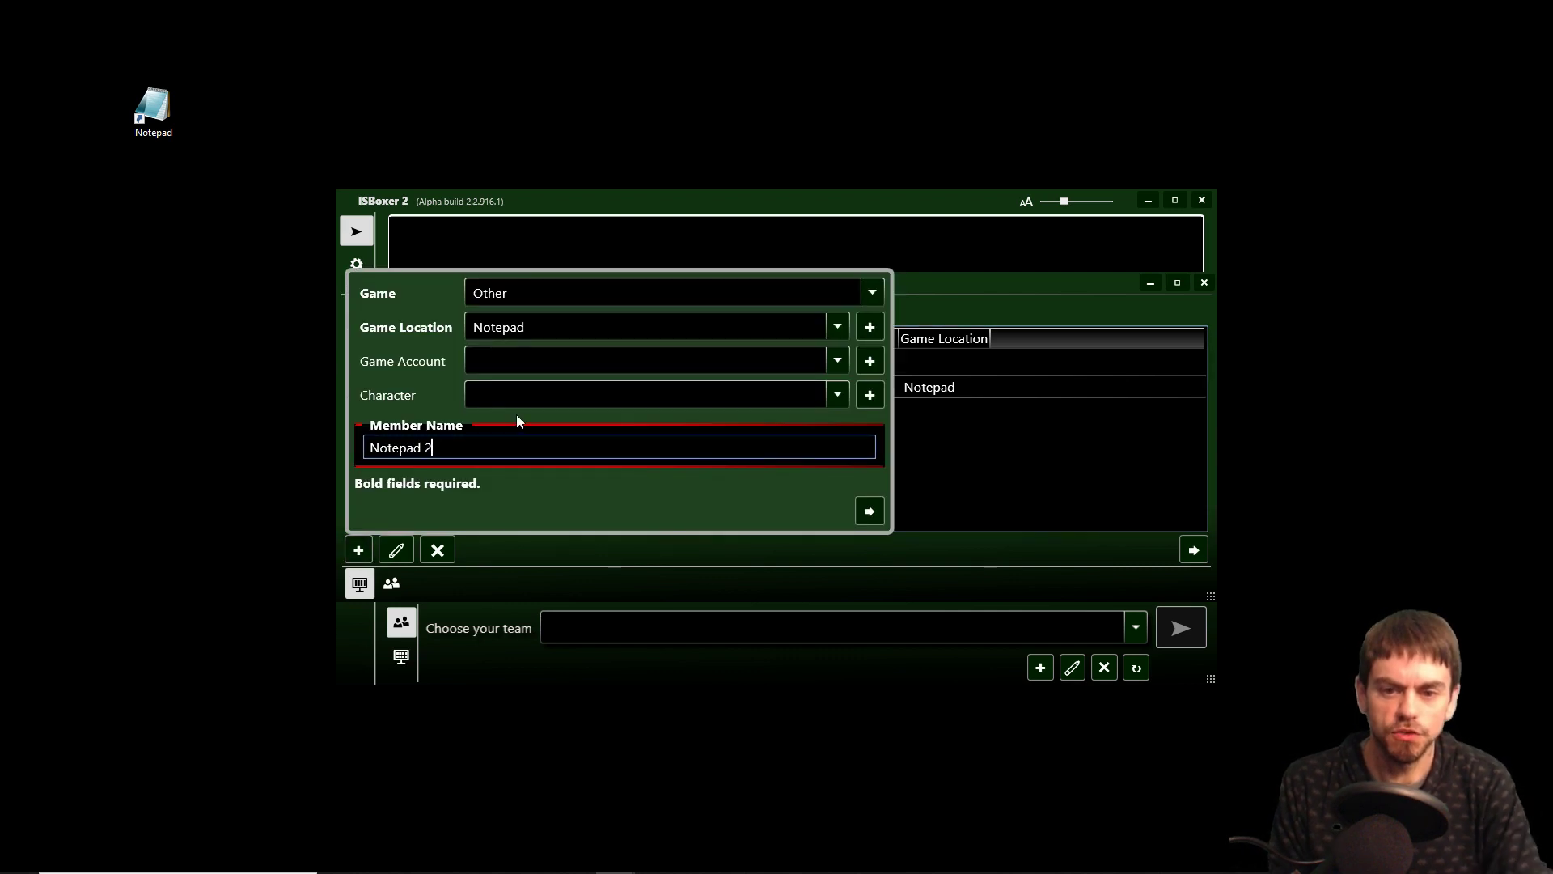
pyautogui.click(870, 512)
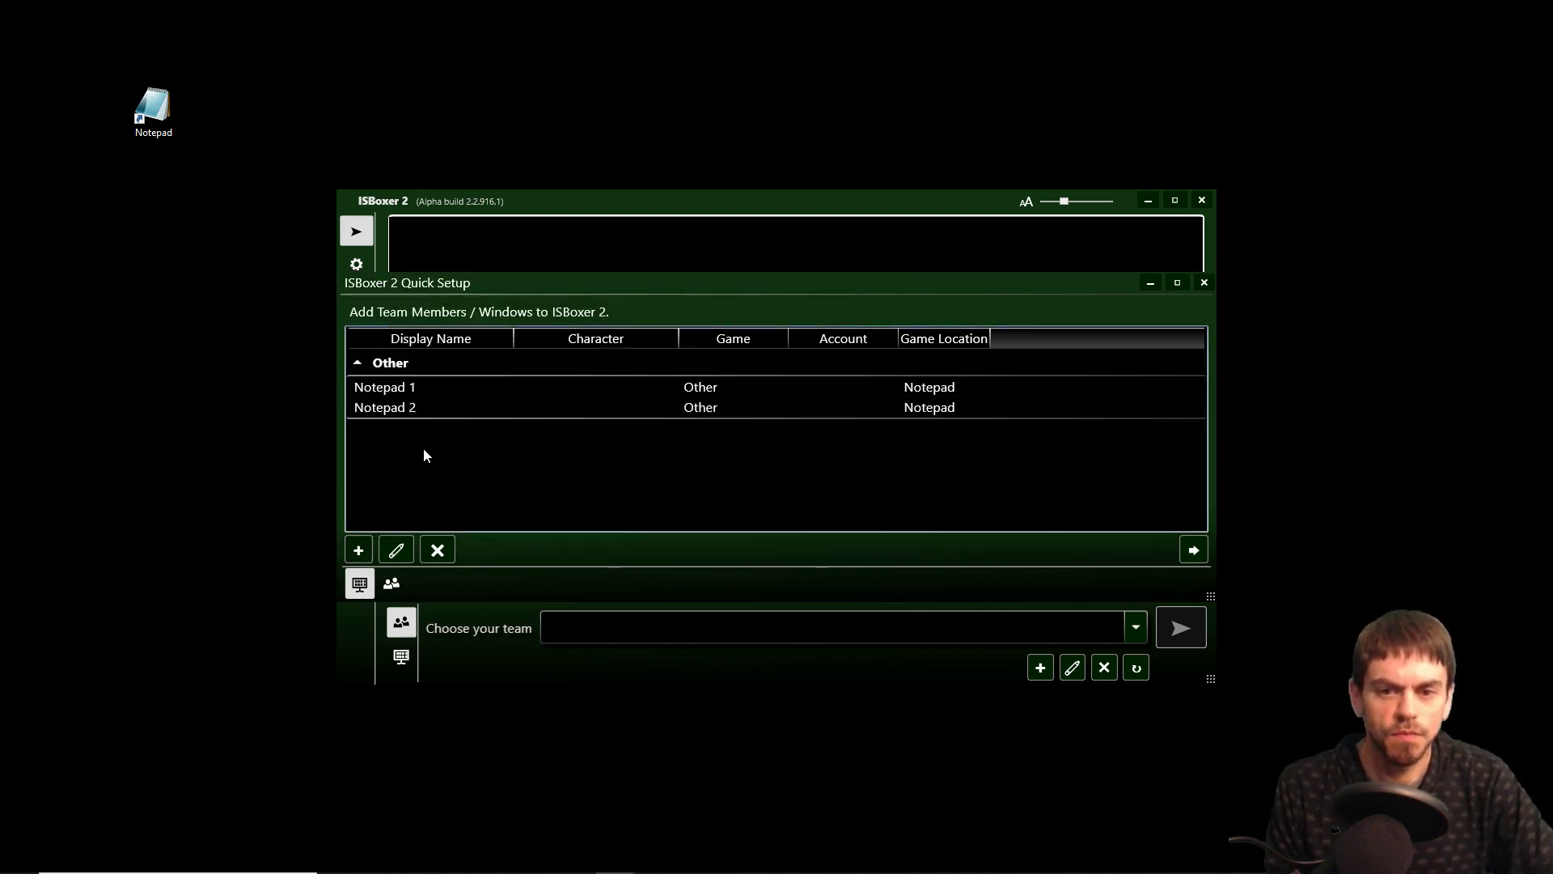
# - Name the team 'Notepad duo' and finish creating it
pyautogui.click(391, 582)
pyautogui.click(579, 536)
pyautogui.write('Notepad ')
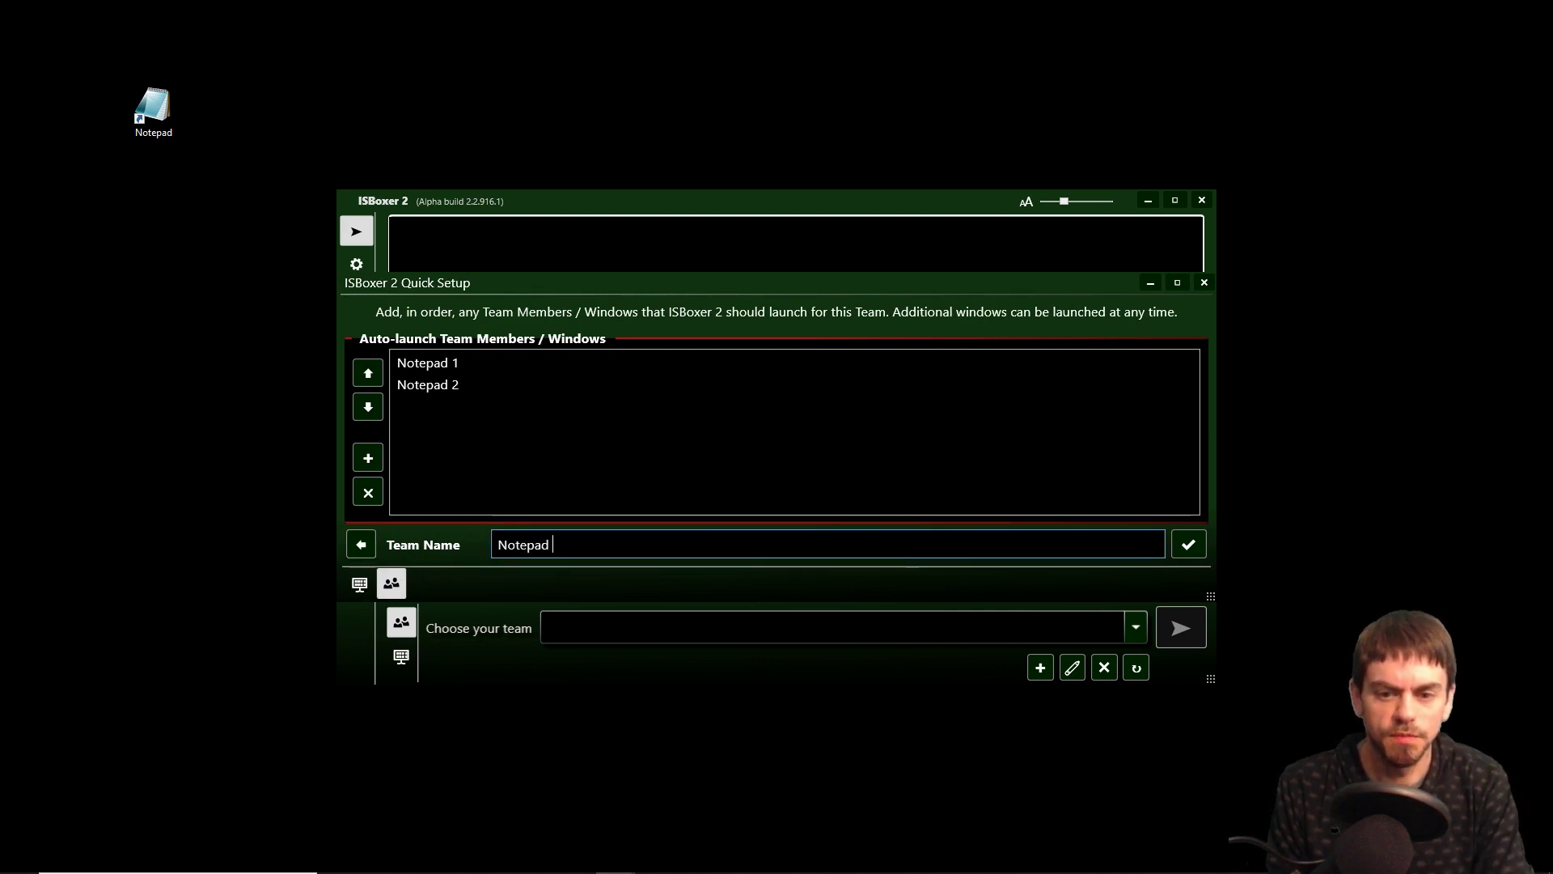
pyautogui.write('duo')
pyautogui.click(1174, 550)
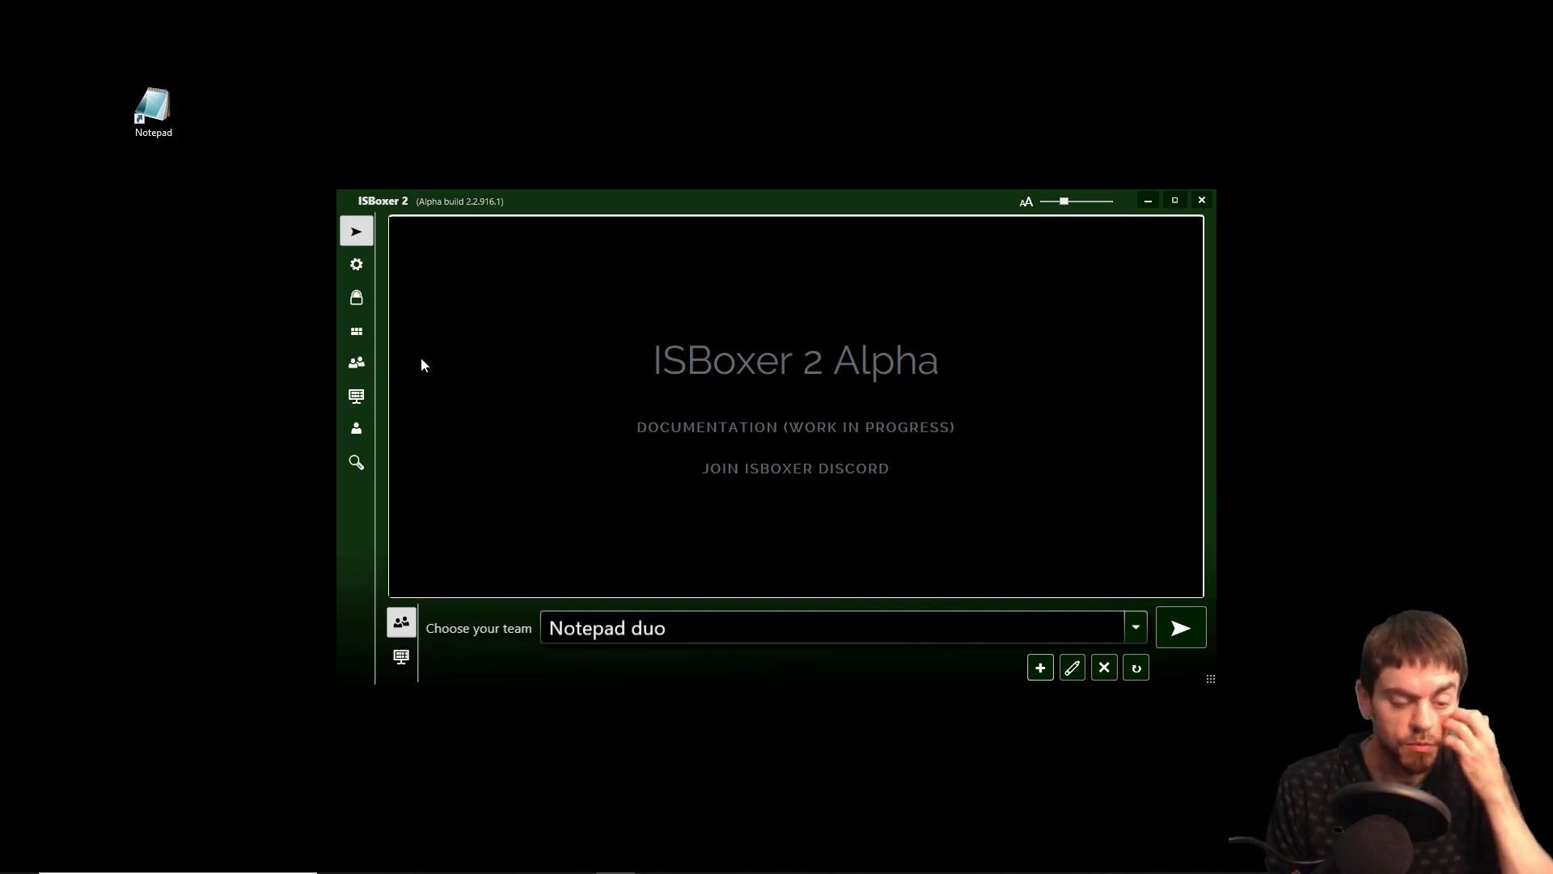
# - Remove the Video FX Layout and Window Capture modules, then show the downloadable modules list
pyautogui.click(356, 331)
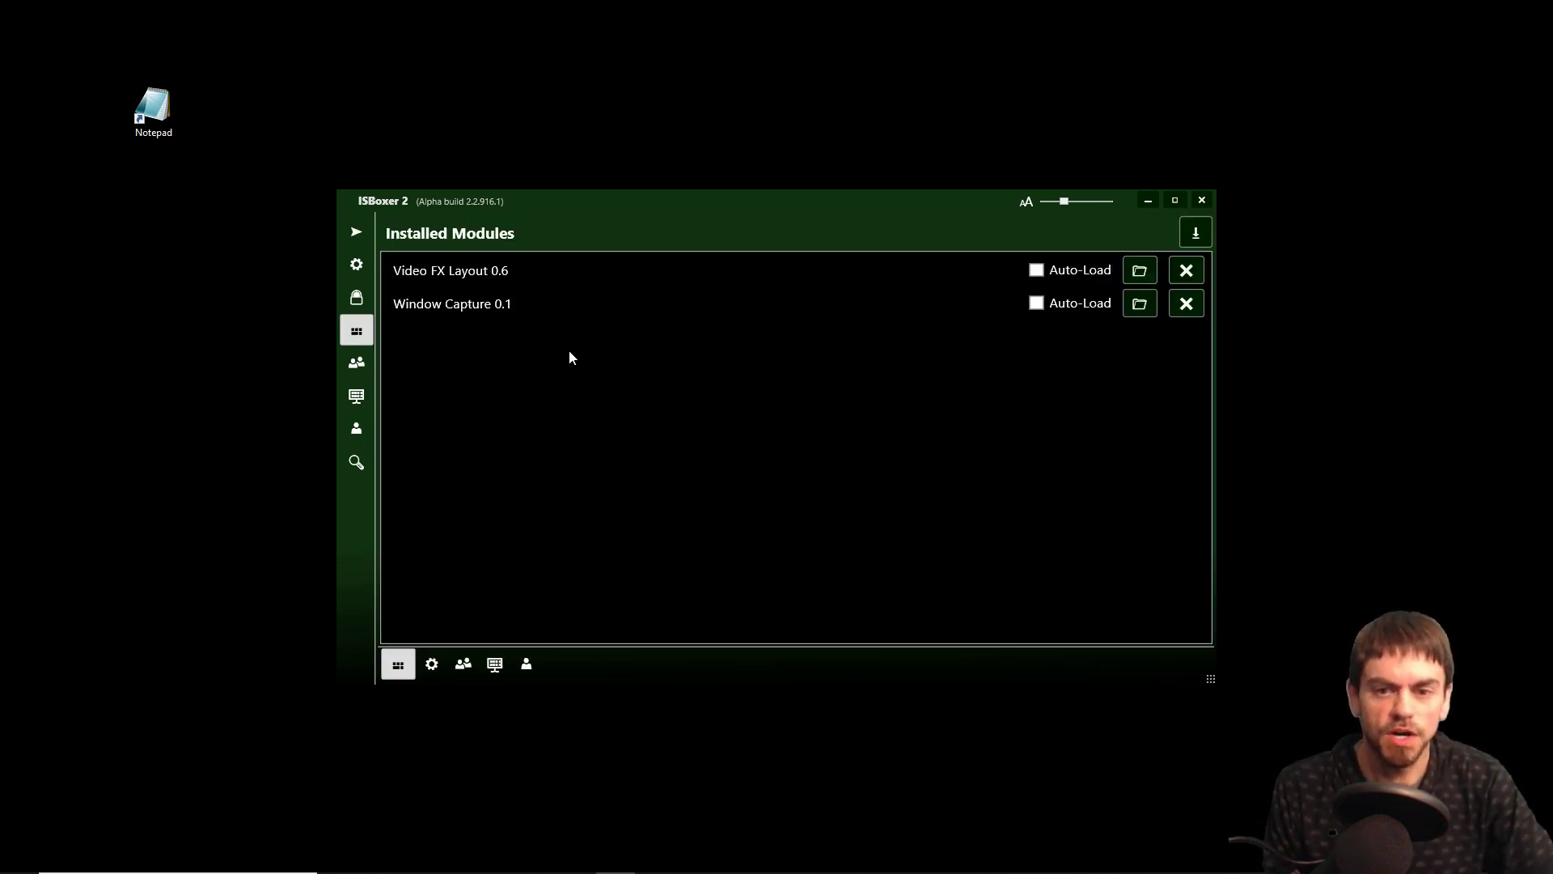
pyautogui.click(1185, 272)
pyautogui.click(828, 503)
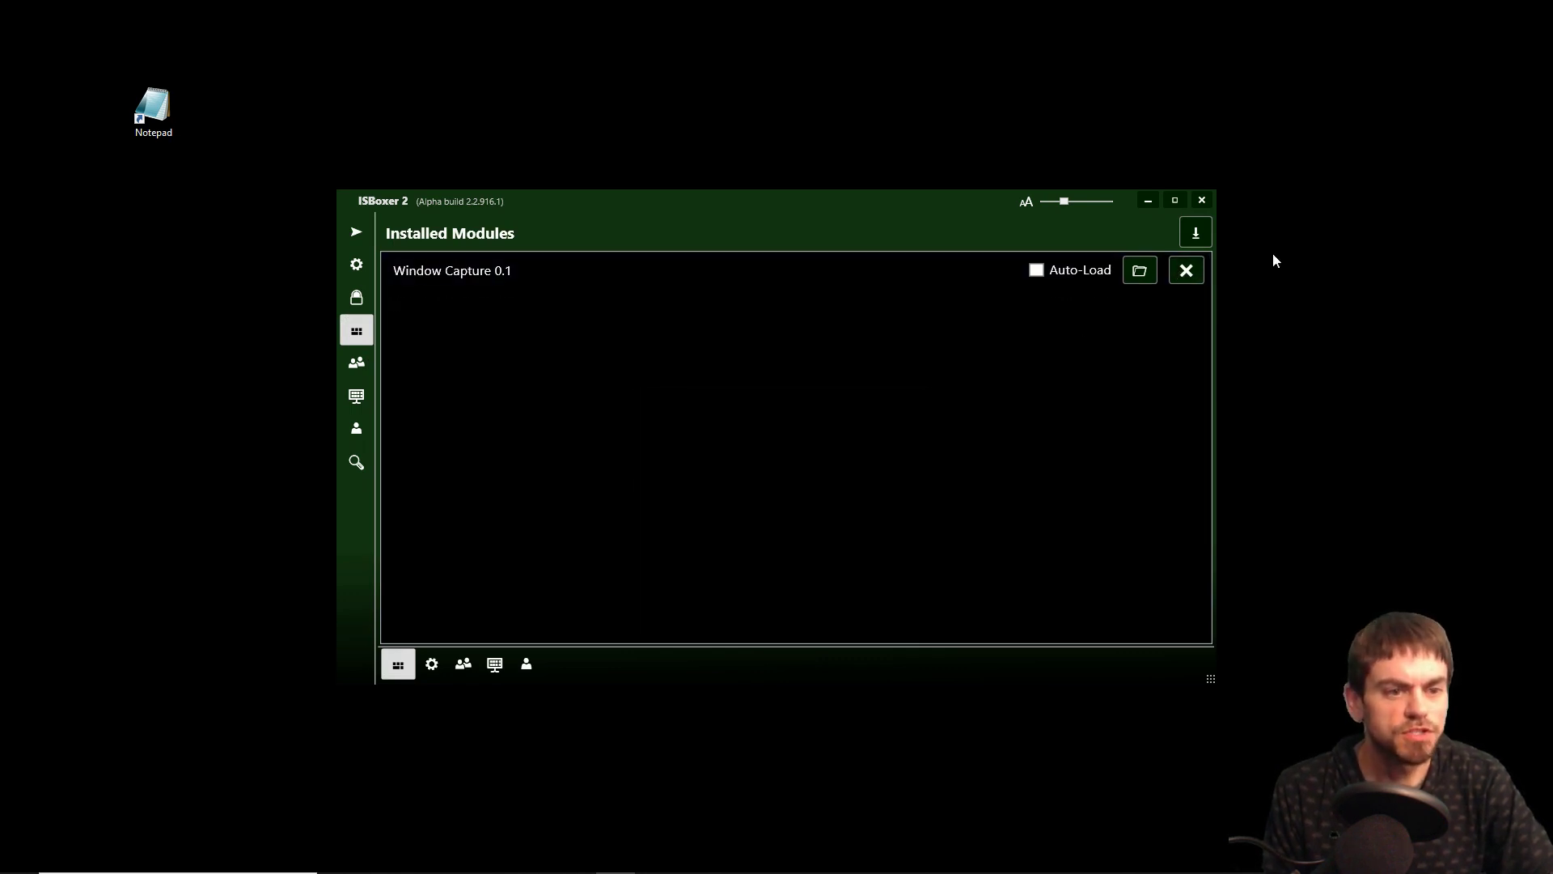
pyautogui.click(1186, 271)
pyautogui.click(828, 504)
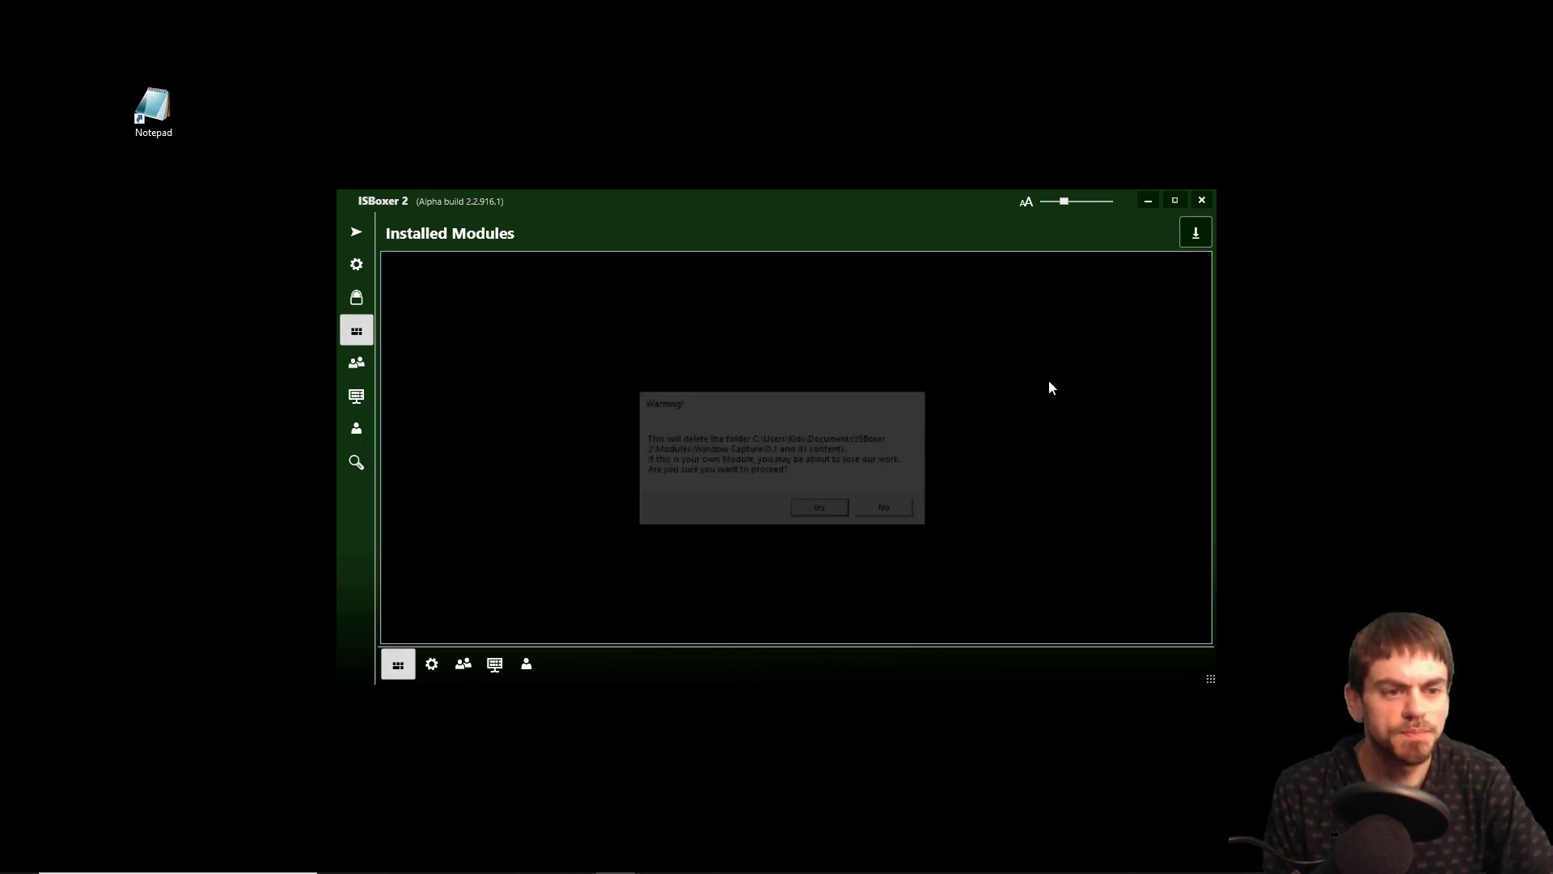
pyautogui.click(1194, 233)
# - Search modules for 'video' and install Video FX Layout
pyautogui.click(570, 235)
pyautogui.write('video')
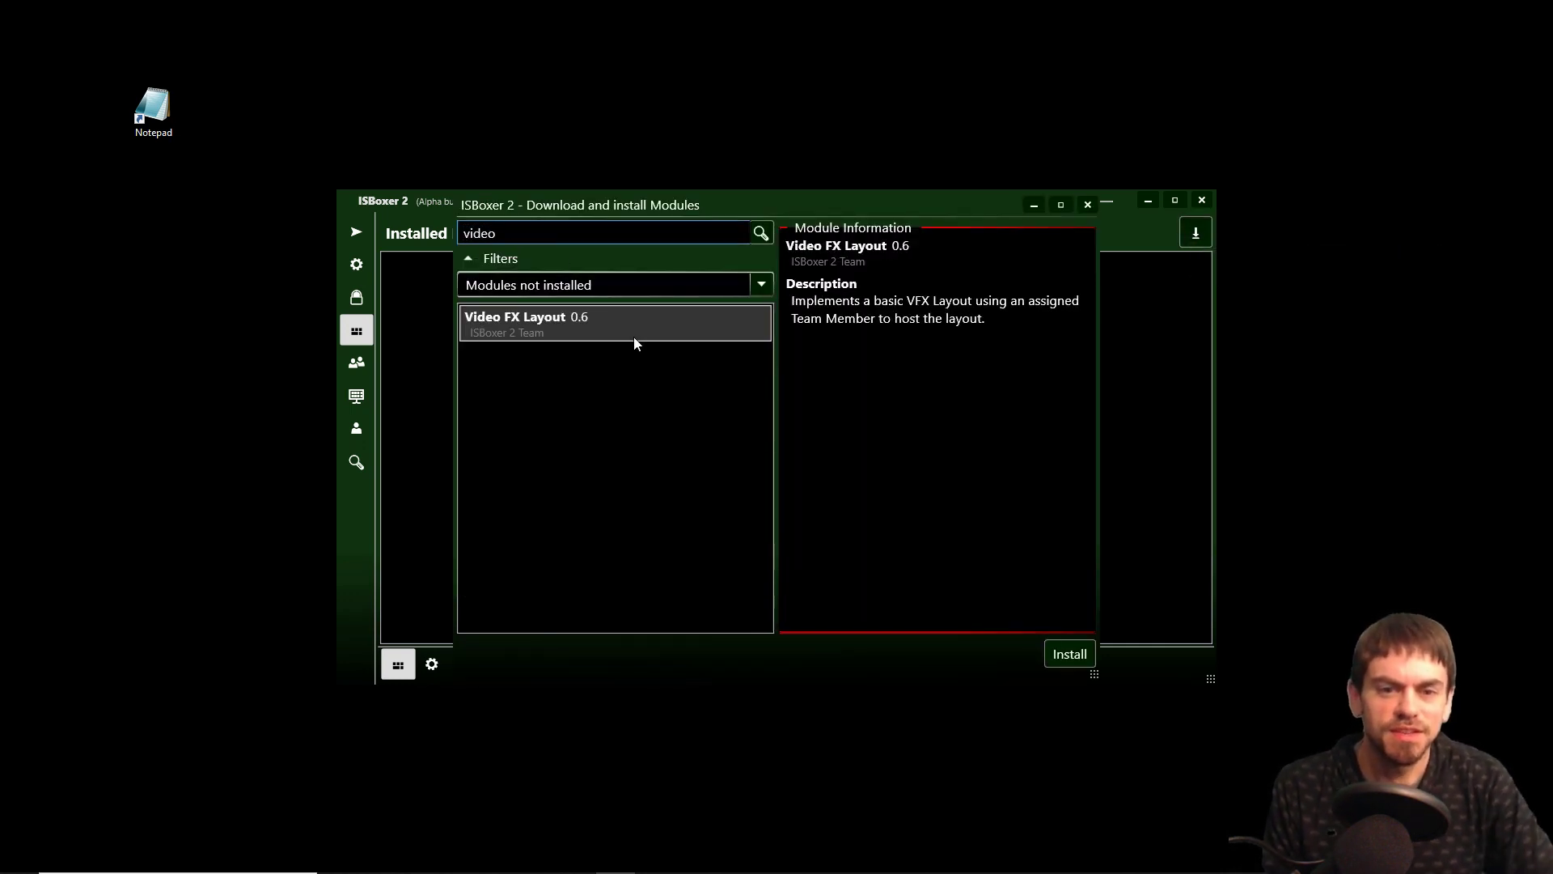
pyautogui.click(589, 325)
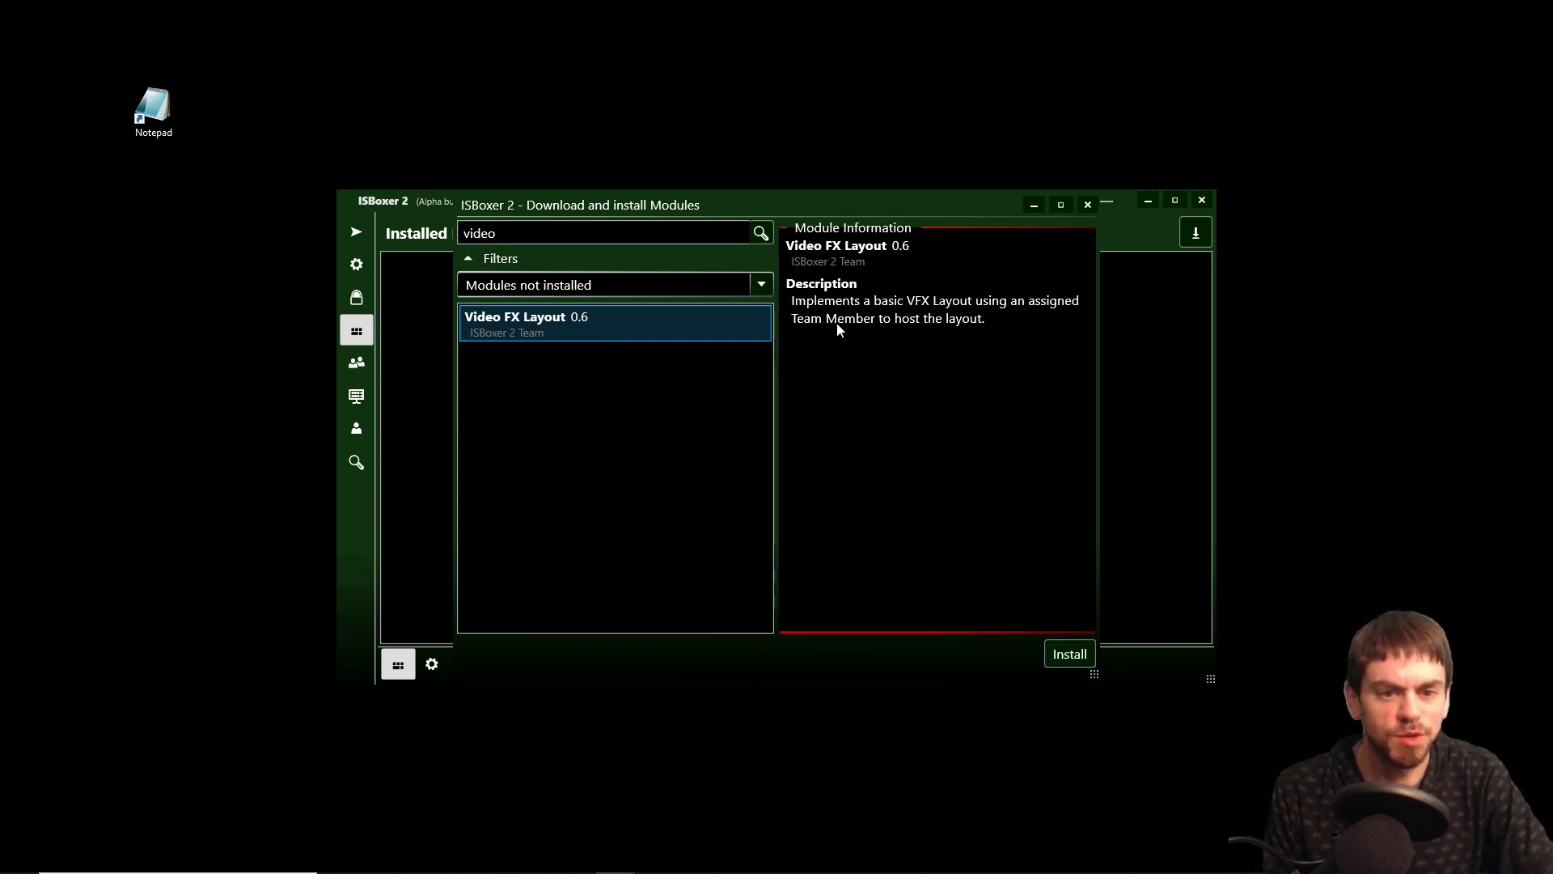
pyautogui.click(1069, 657)
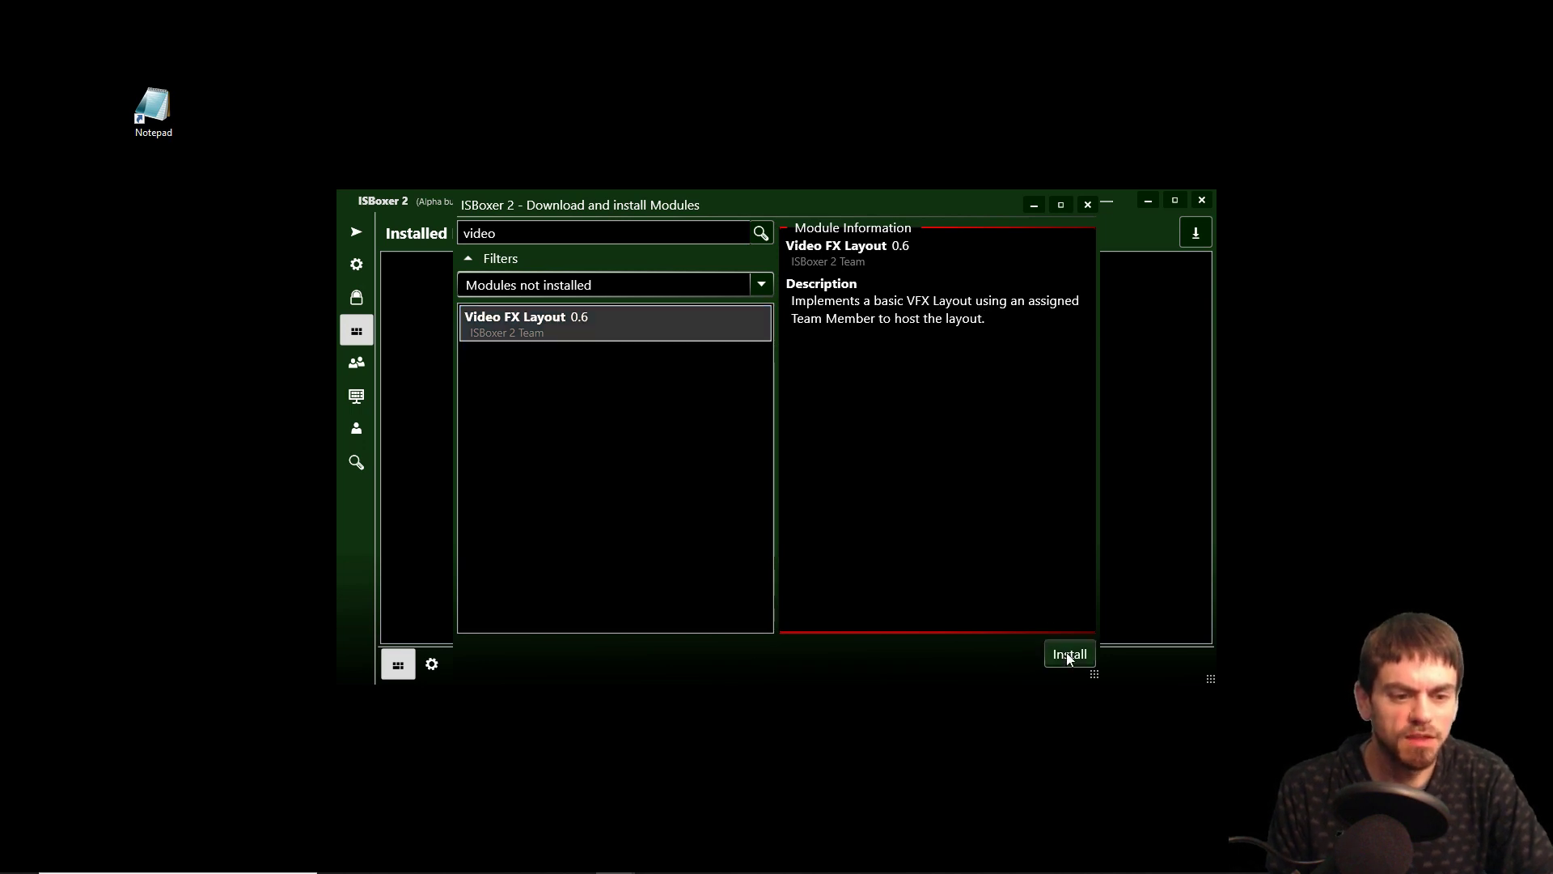
# - Search for 'window', install Window Capture, and close the download window
pyautogui.doubleClick(485, 233)
pyautogui.write('window')
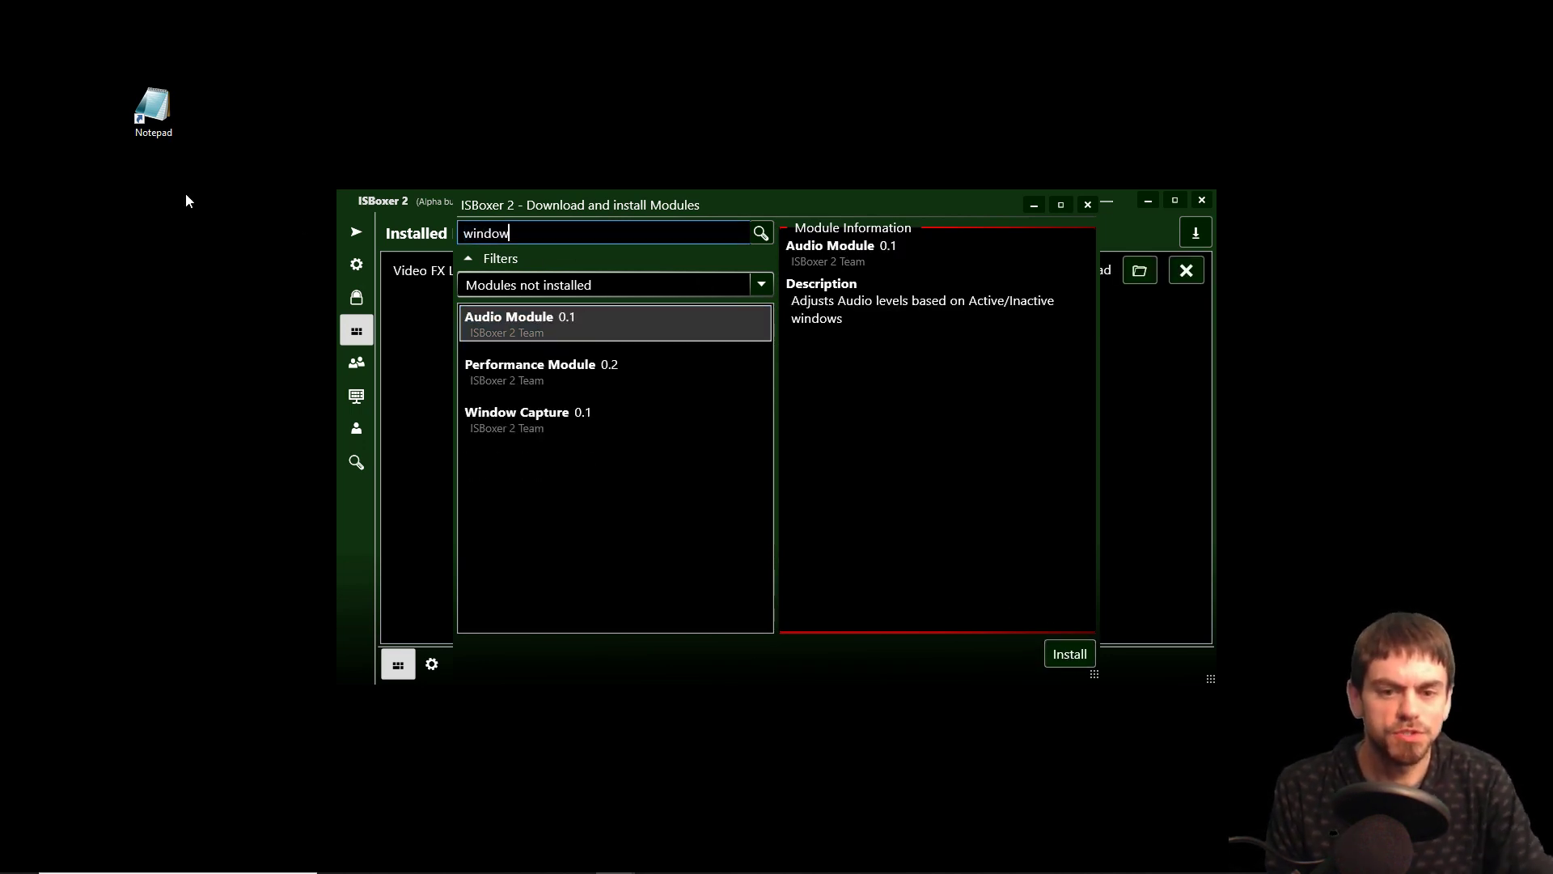
pyautogui.click(531, 419)
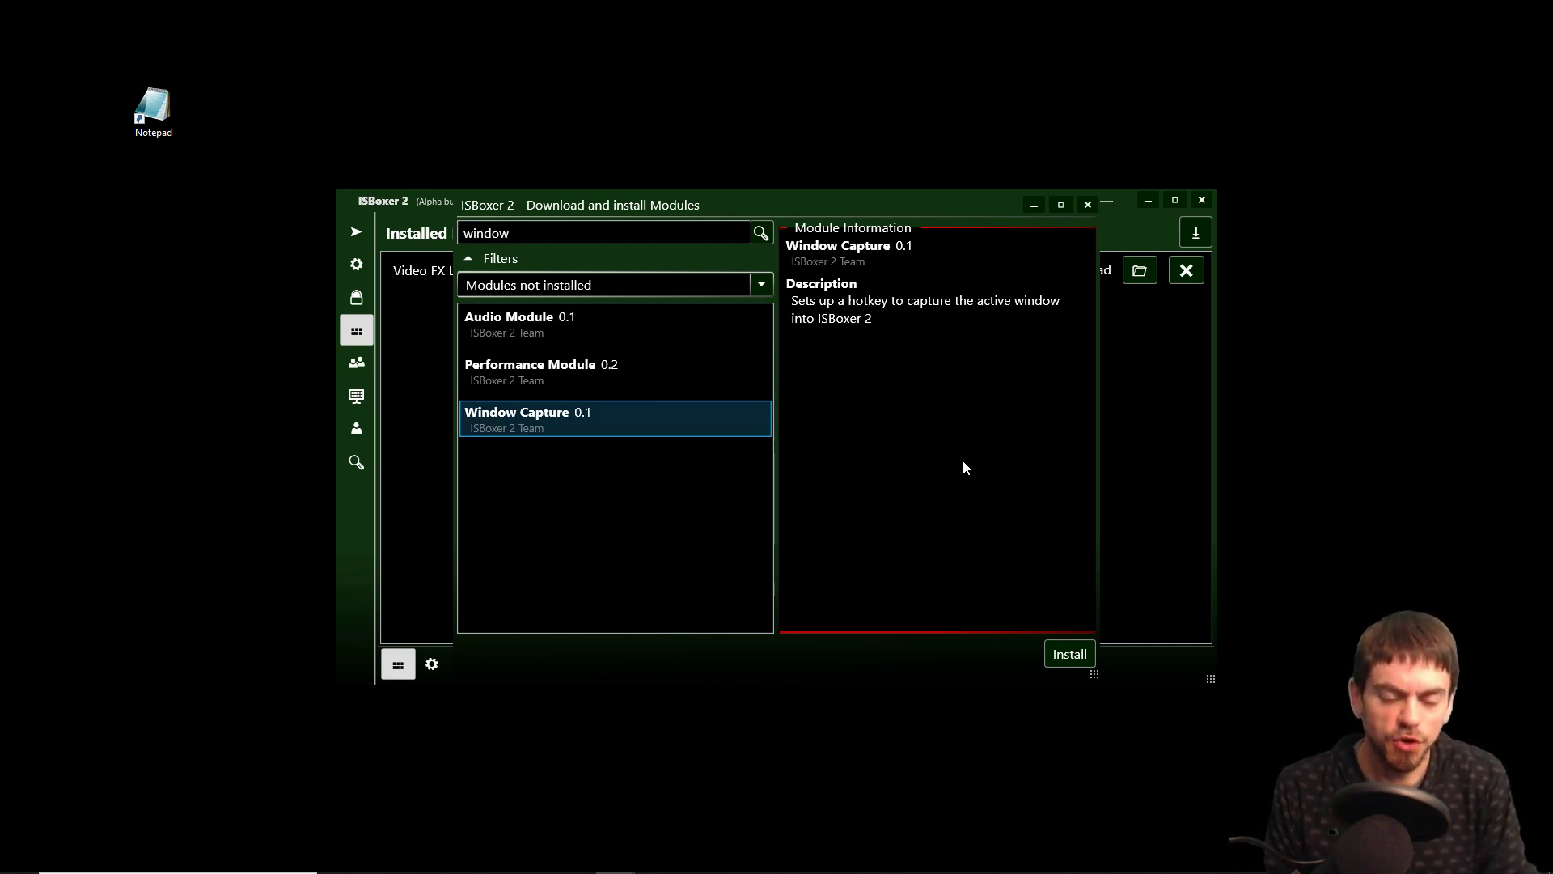
pyautogui.click(1058, 652)
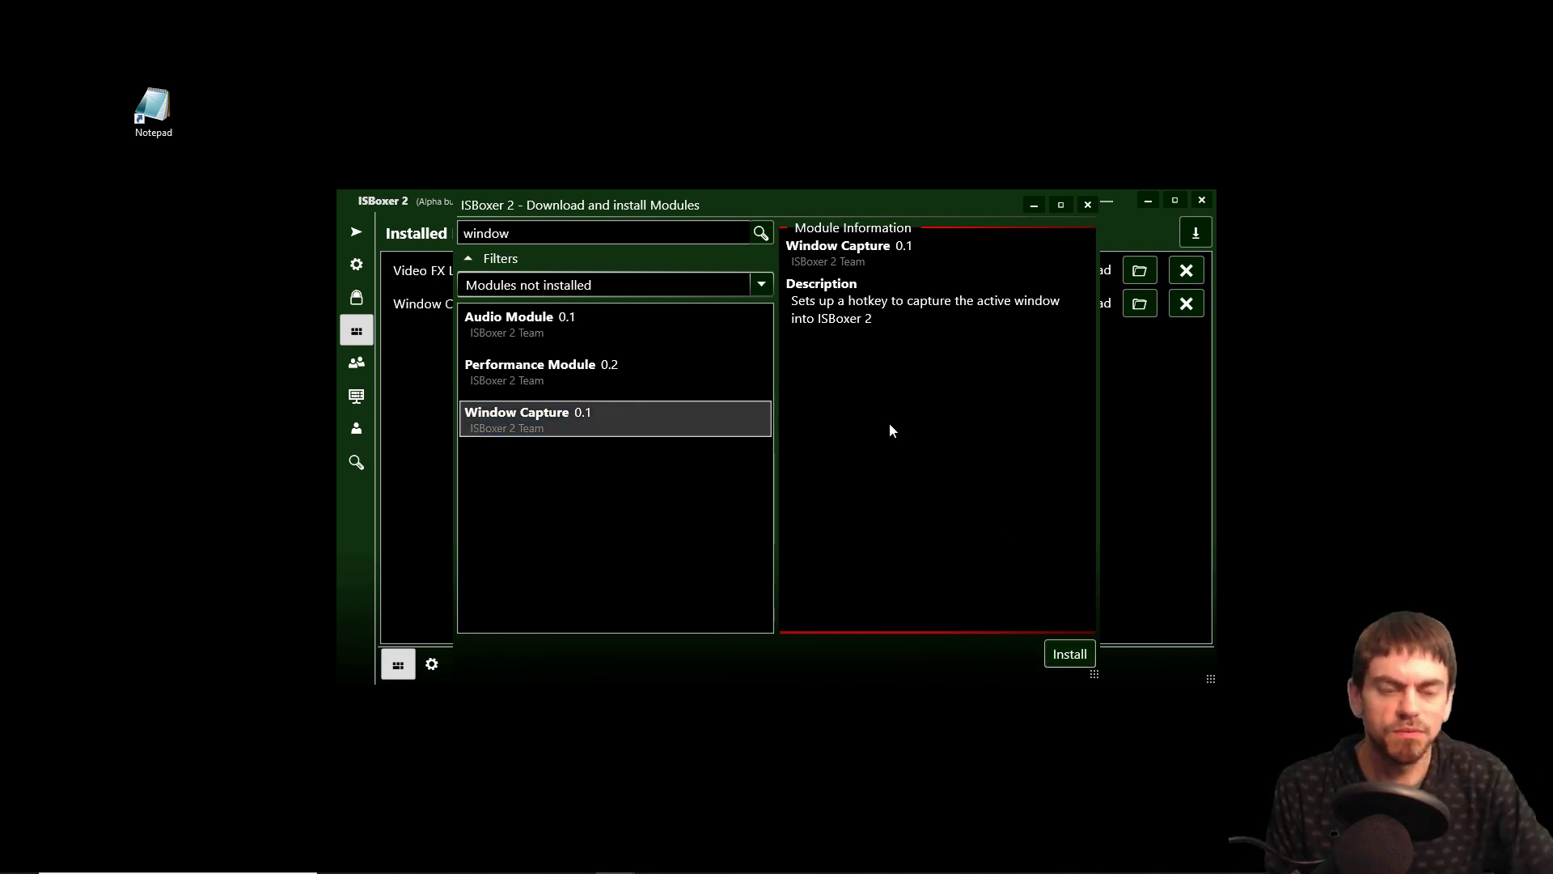
pyautogui.click(1089, 205)
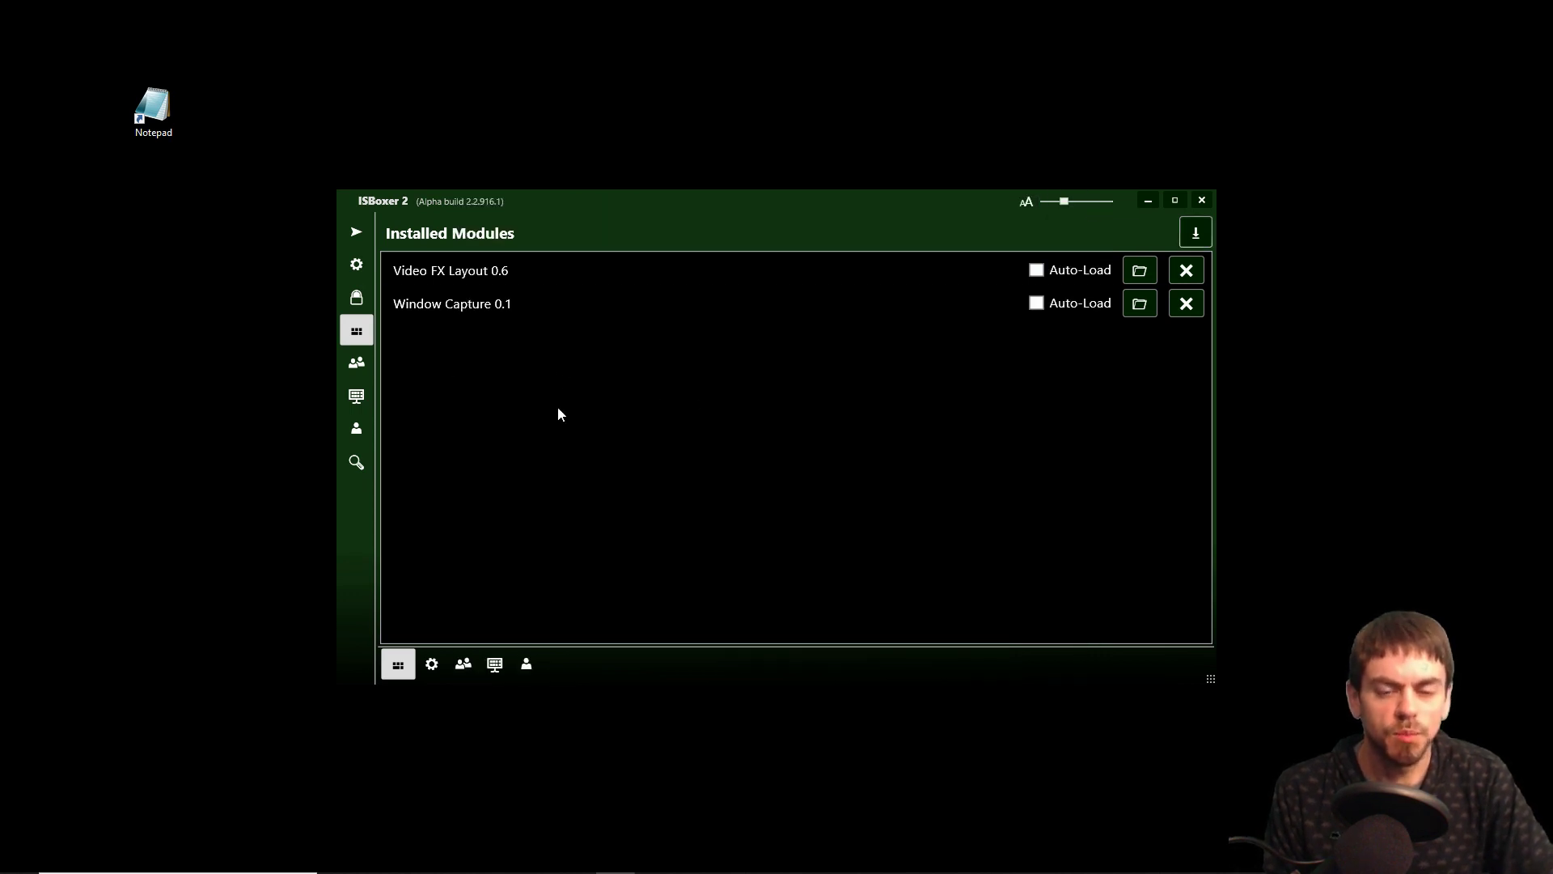
# - Enable Video FX Layout 0.6 and Window Capture 0.1 in Global Module Options, checking Video FX Layout's teamMember option
pyautogui.click(429, 303)
pyautogui.click(1036, 271)
pyautogui.click(431, 663)
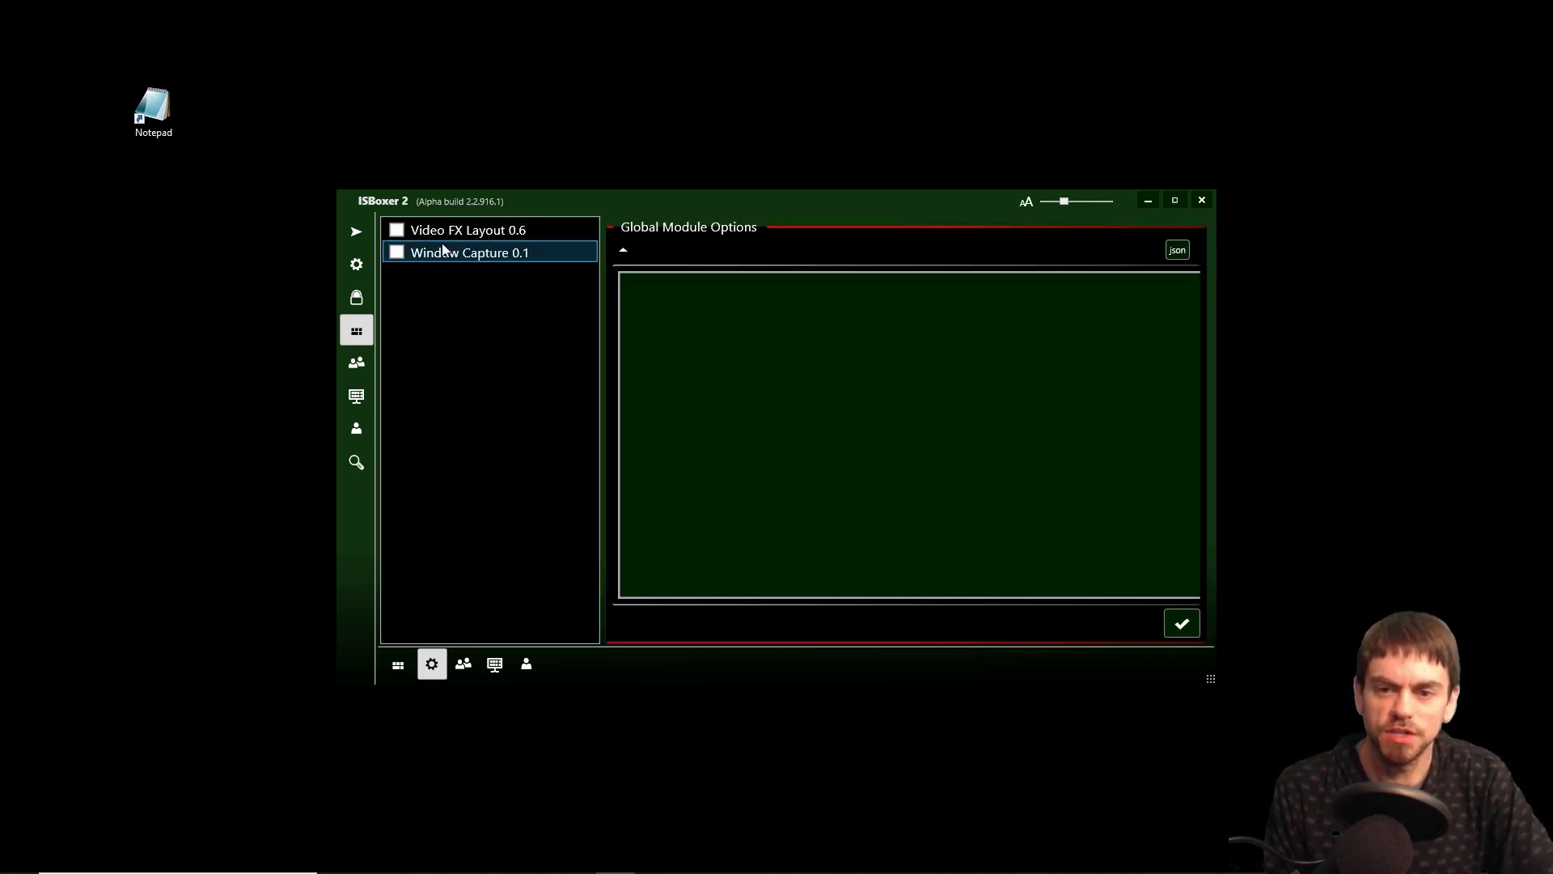
pyautogui.click(397, 230)
pyautogui.click(396, 252)
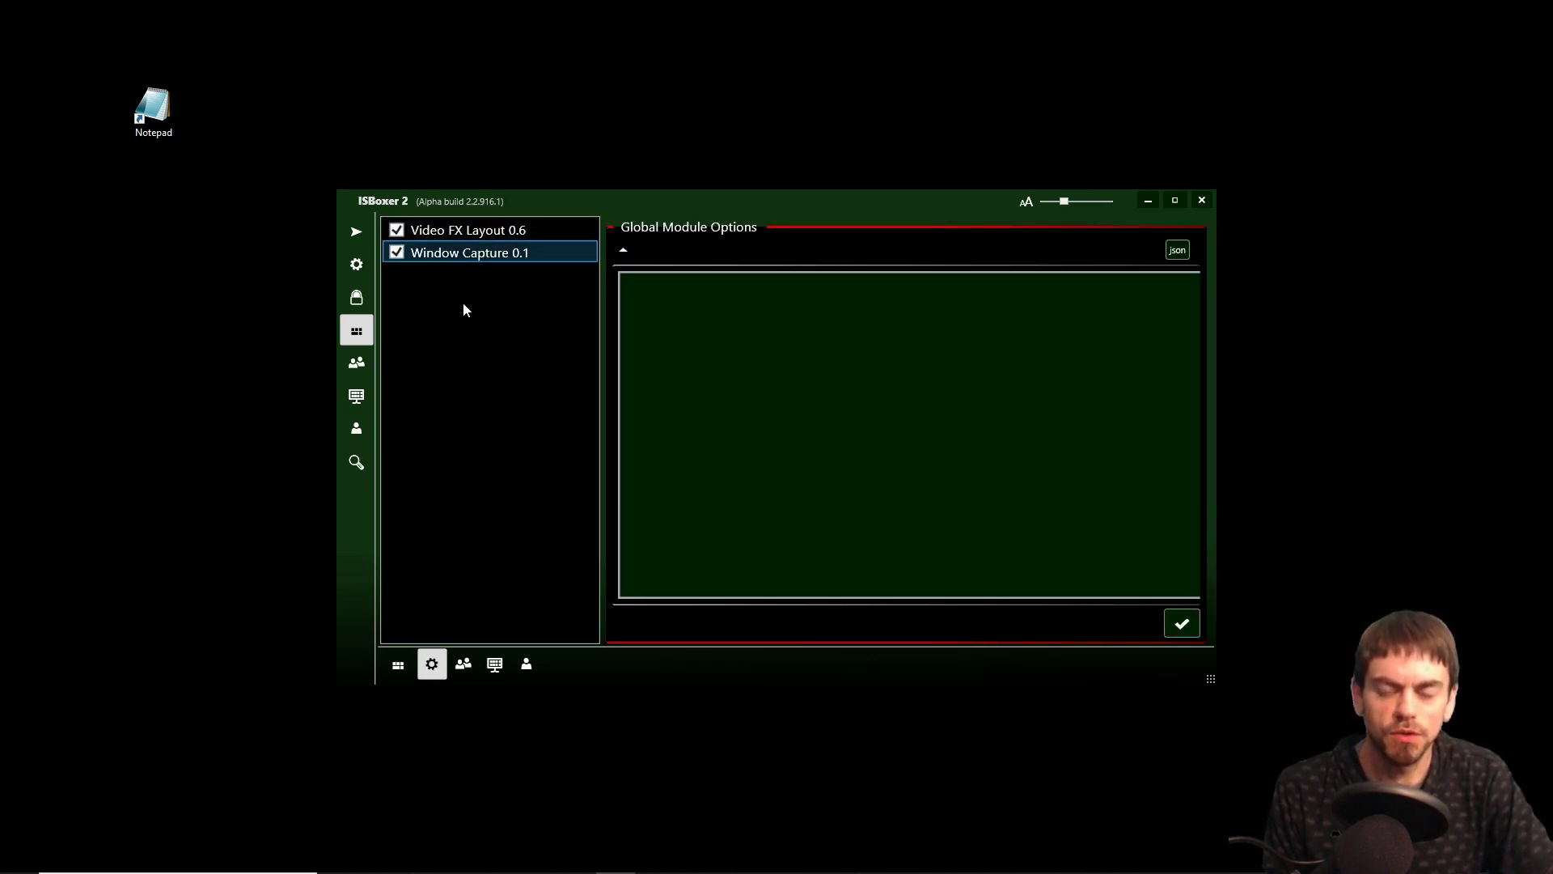
pyautogui.click(489, 230)
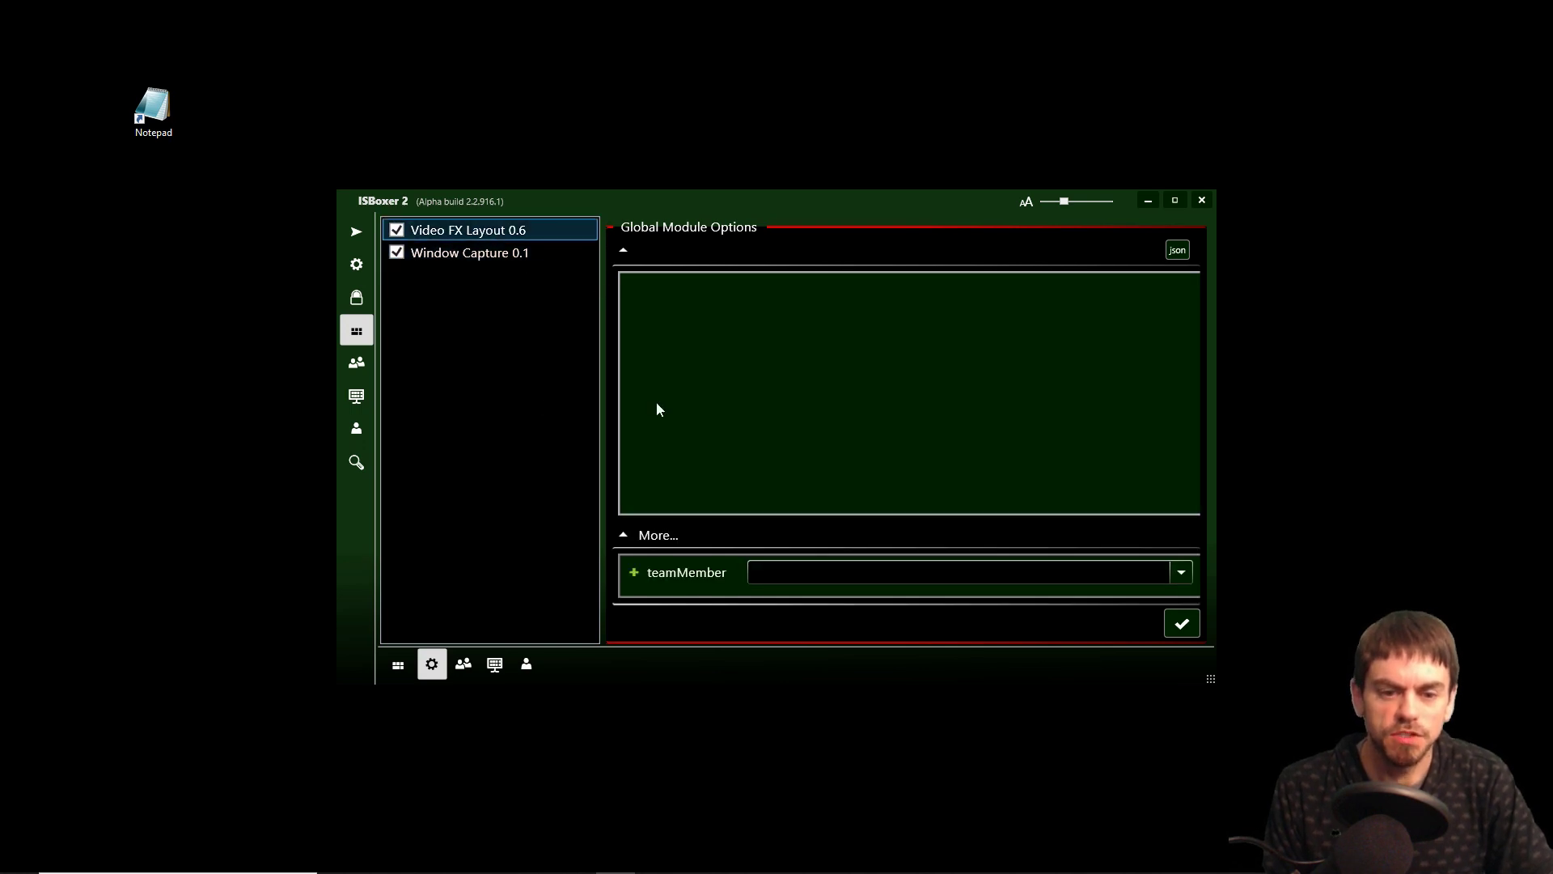
pyautogui.click(800, 583)
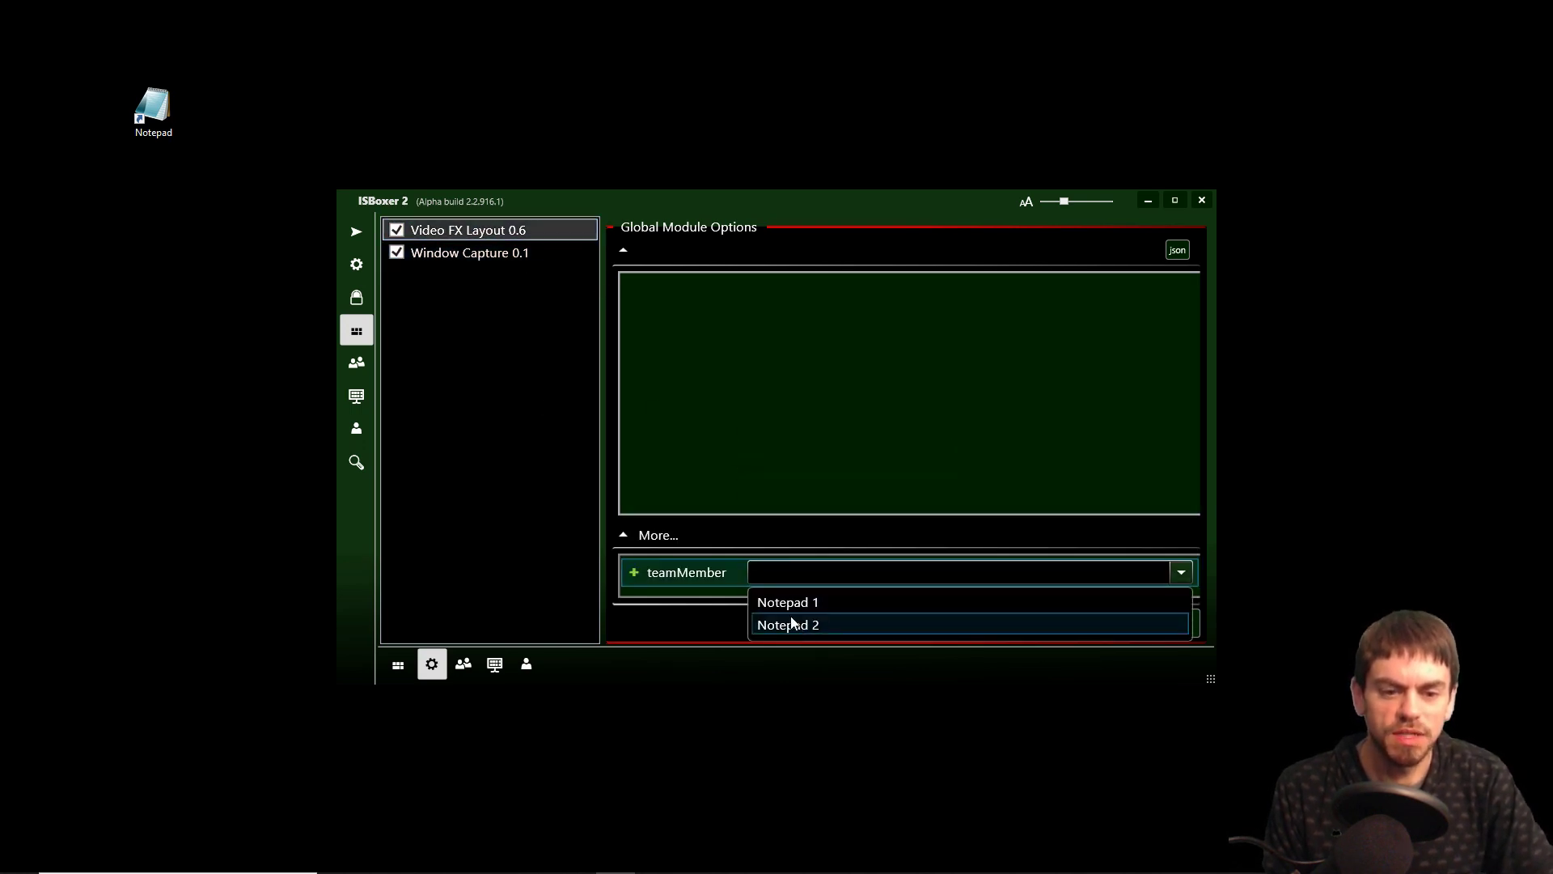
pyautogui.click(793, 573)
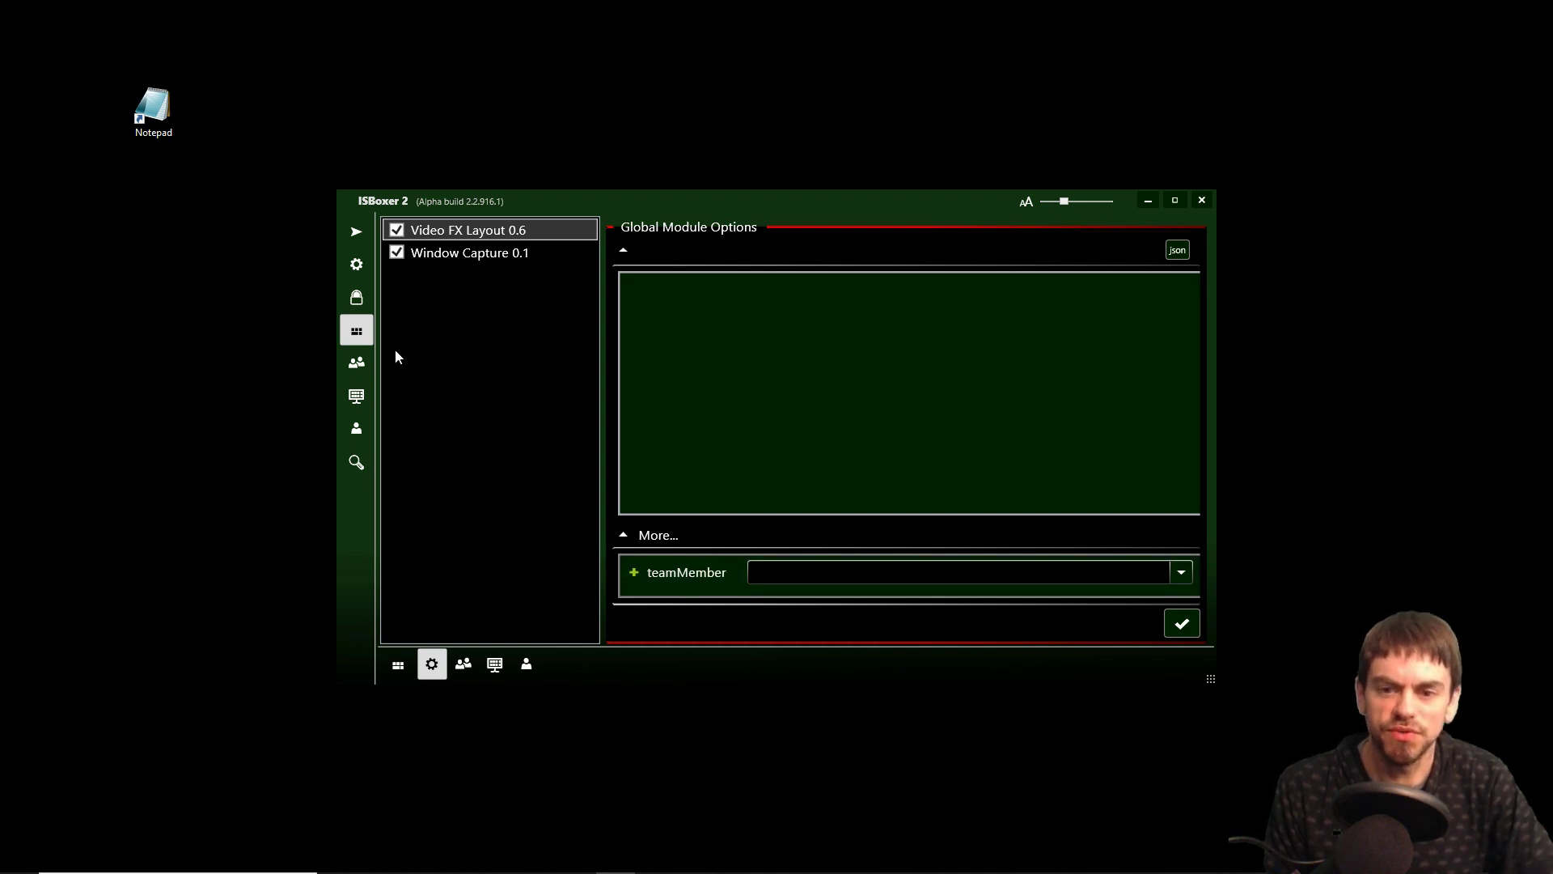
# - From the Team Member/Window editor's Quick Setup, start a new member with game DxNothing
pyautogui.click(357, 398)
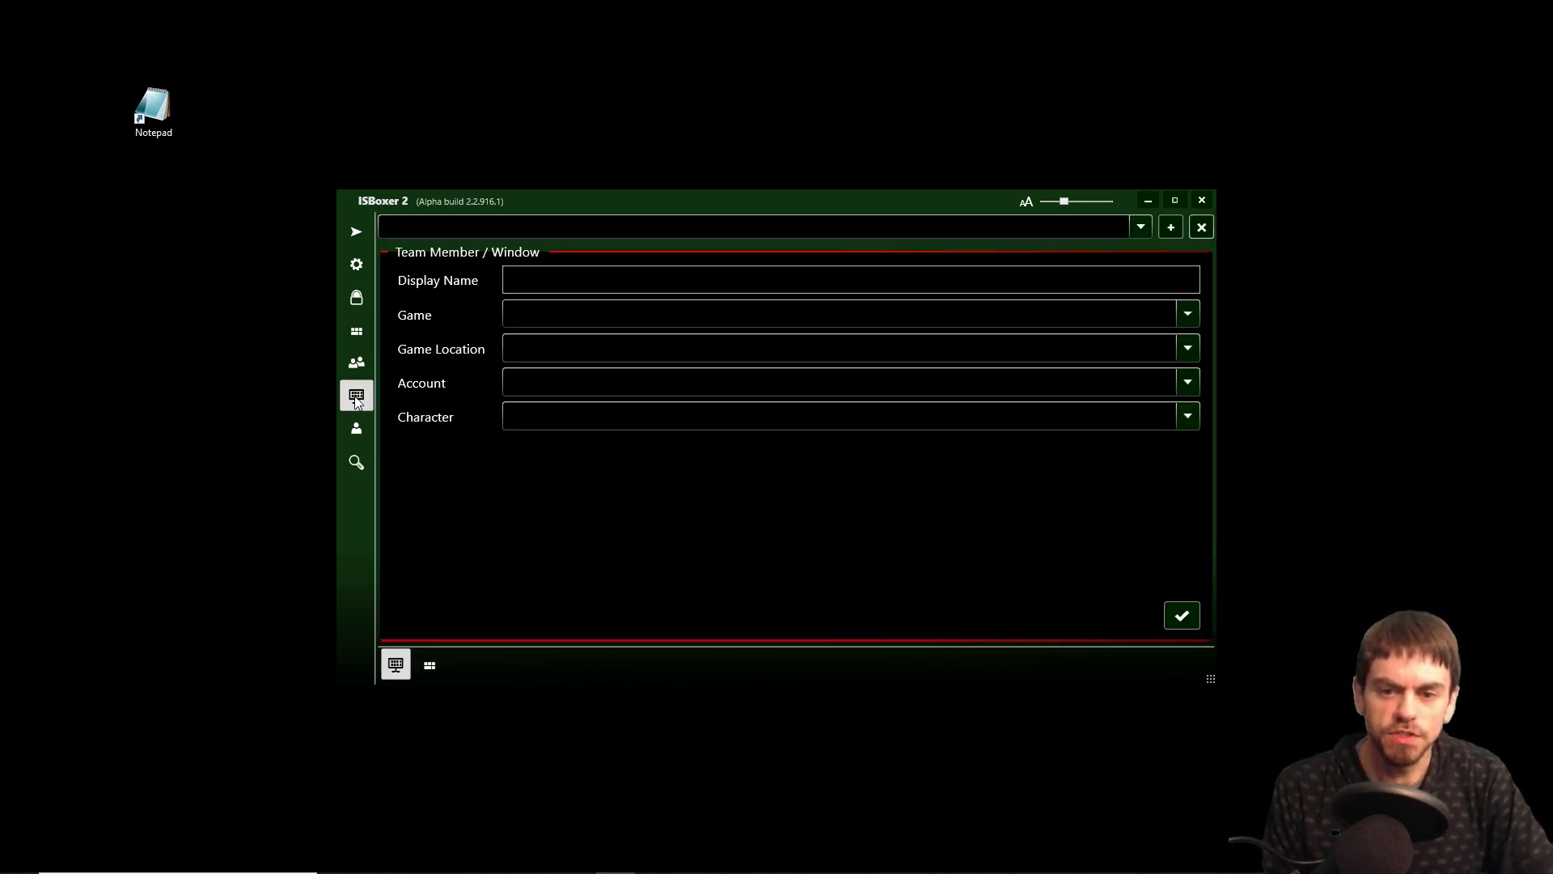
pyautogui.click(1168, 227)
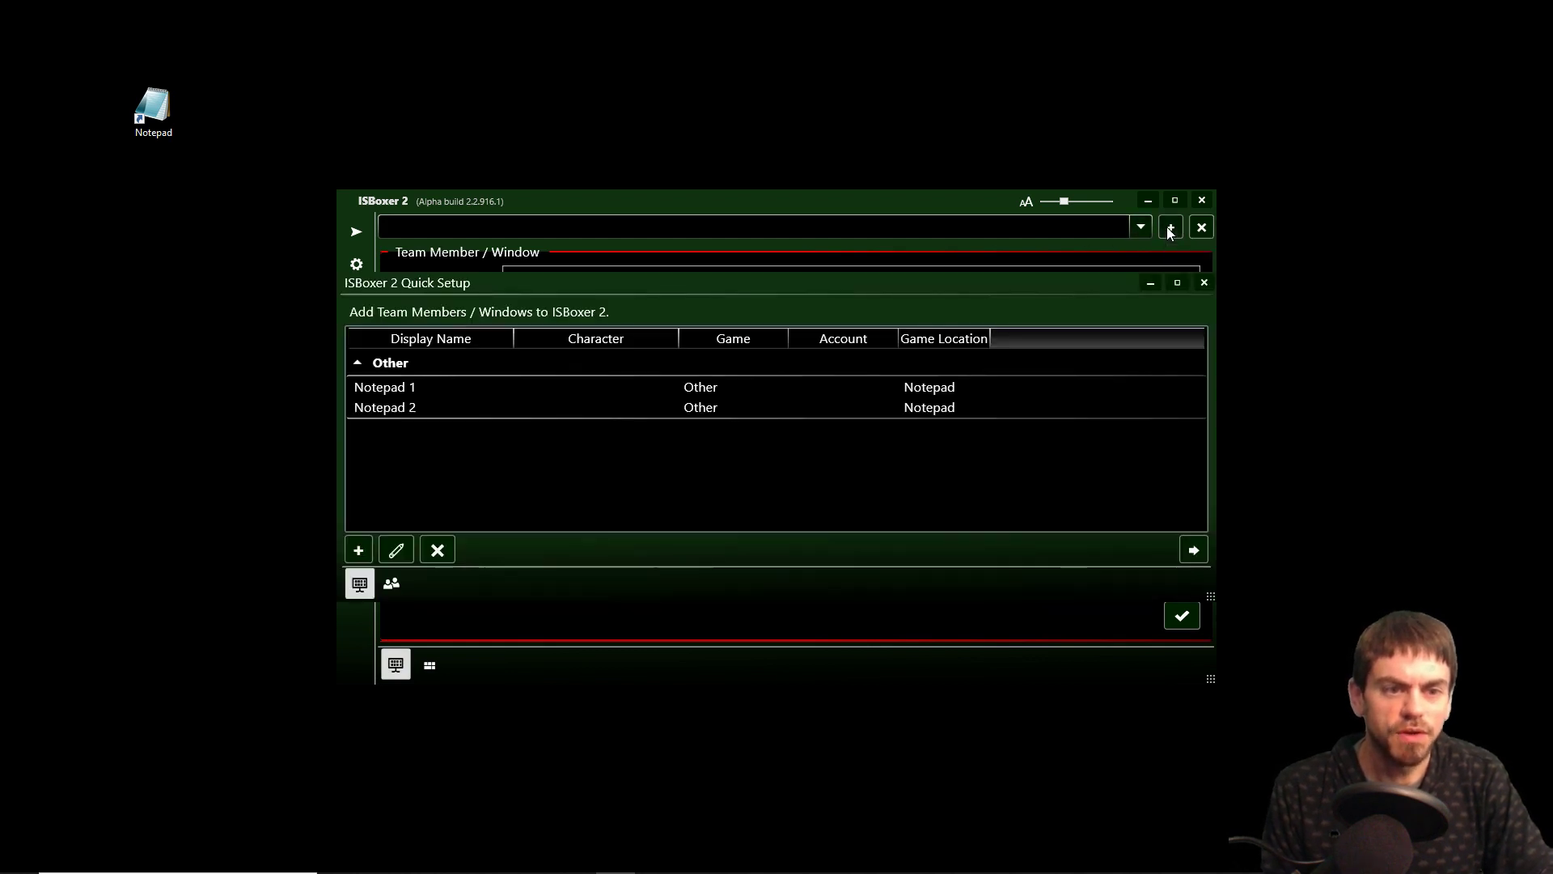
pyautogui.click(358, 550)
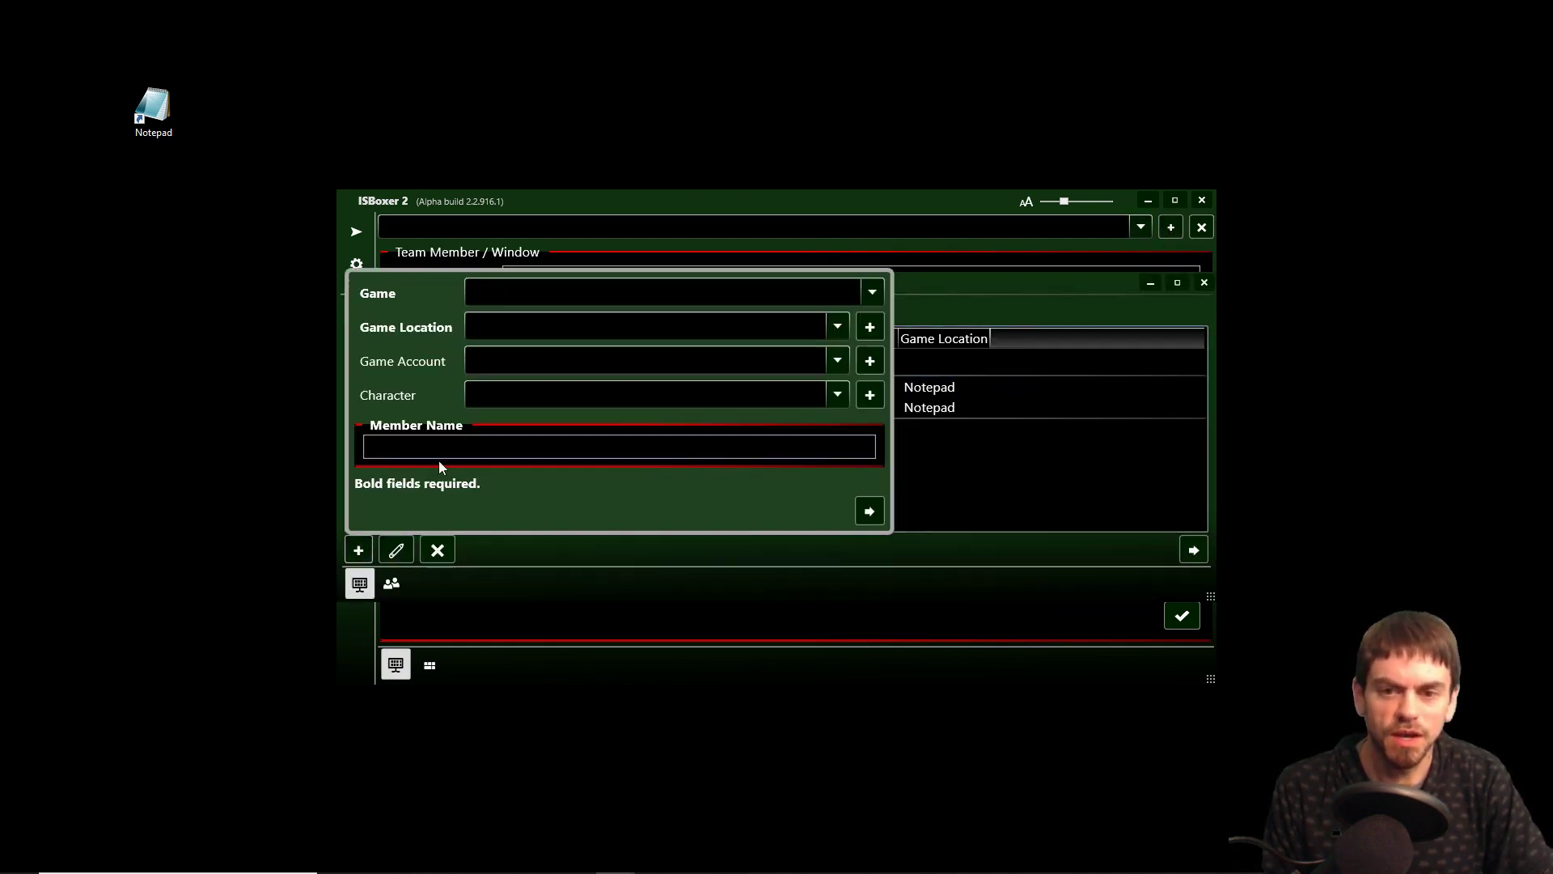
pyautogui.click(522, 293)
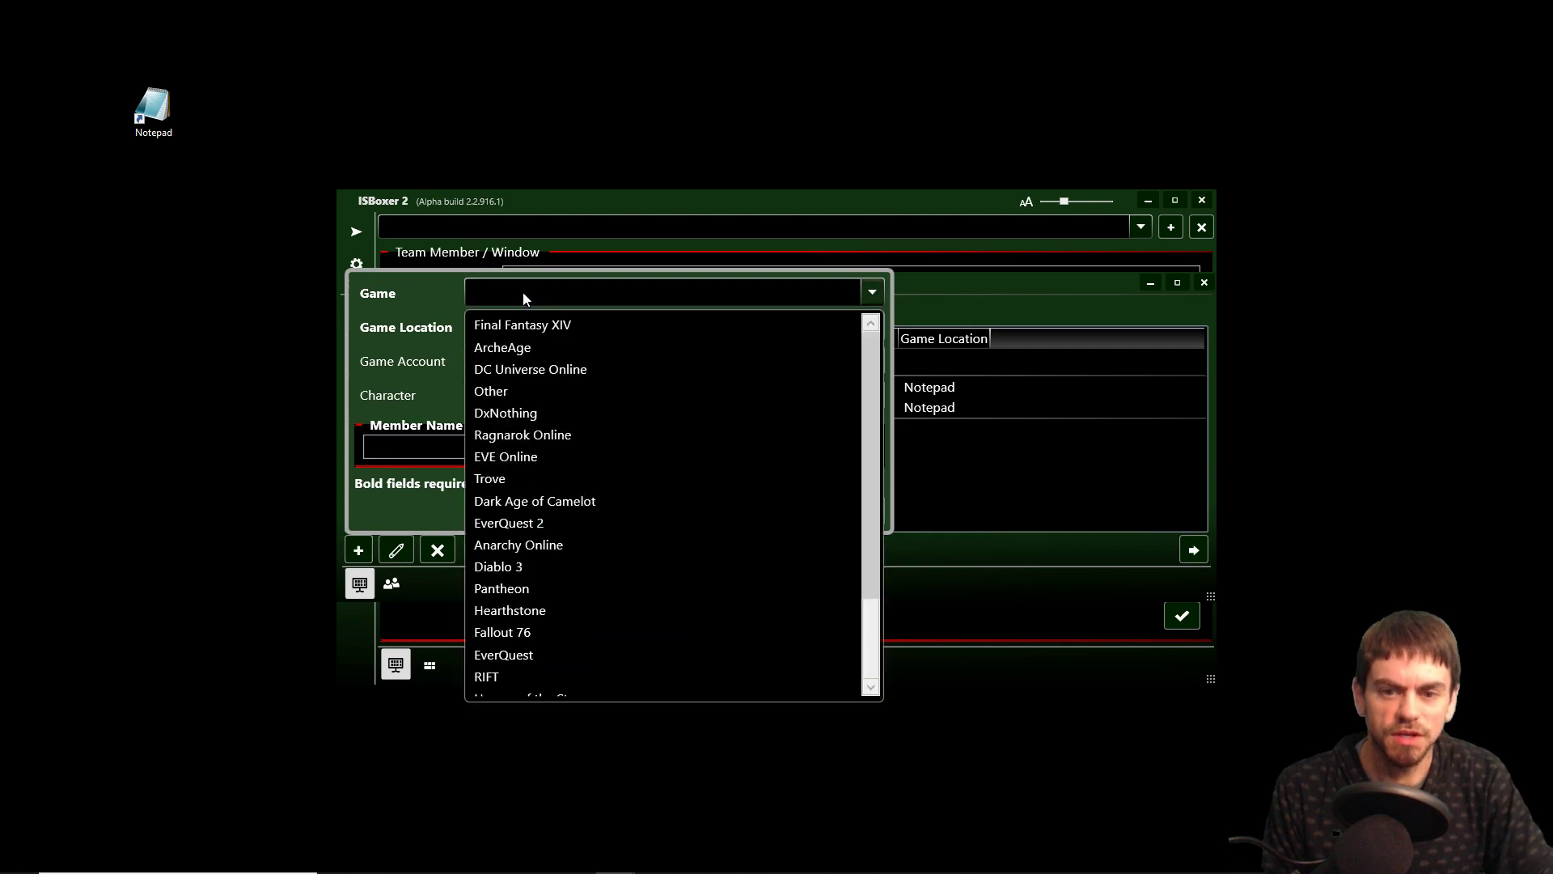
pyautogui.click(523, 410)
pyautogui.click(503, 328)
pyautogui.click(867, 332)
# - Import the DxNothing Client DirectX 11 64-bit profile as a game location
pyautogui.click(869, 328)
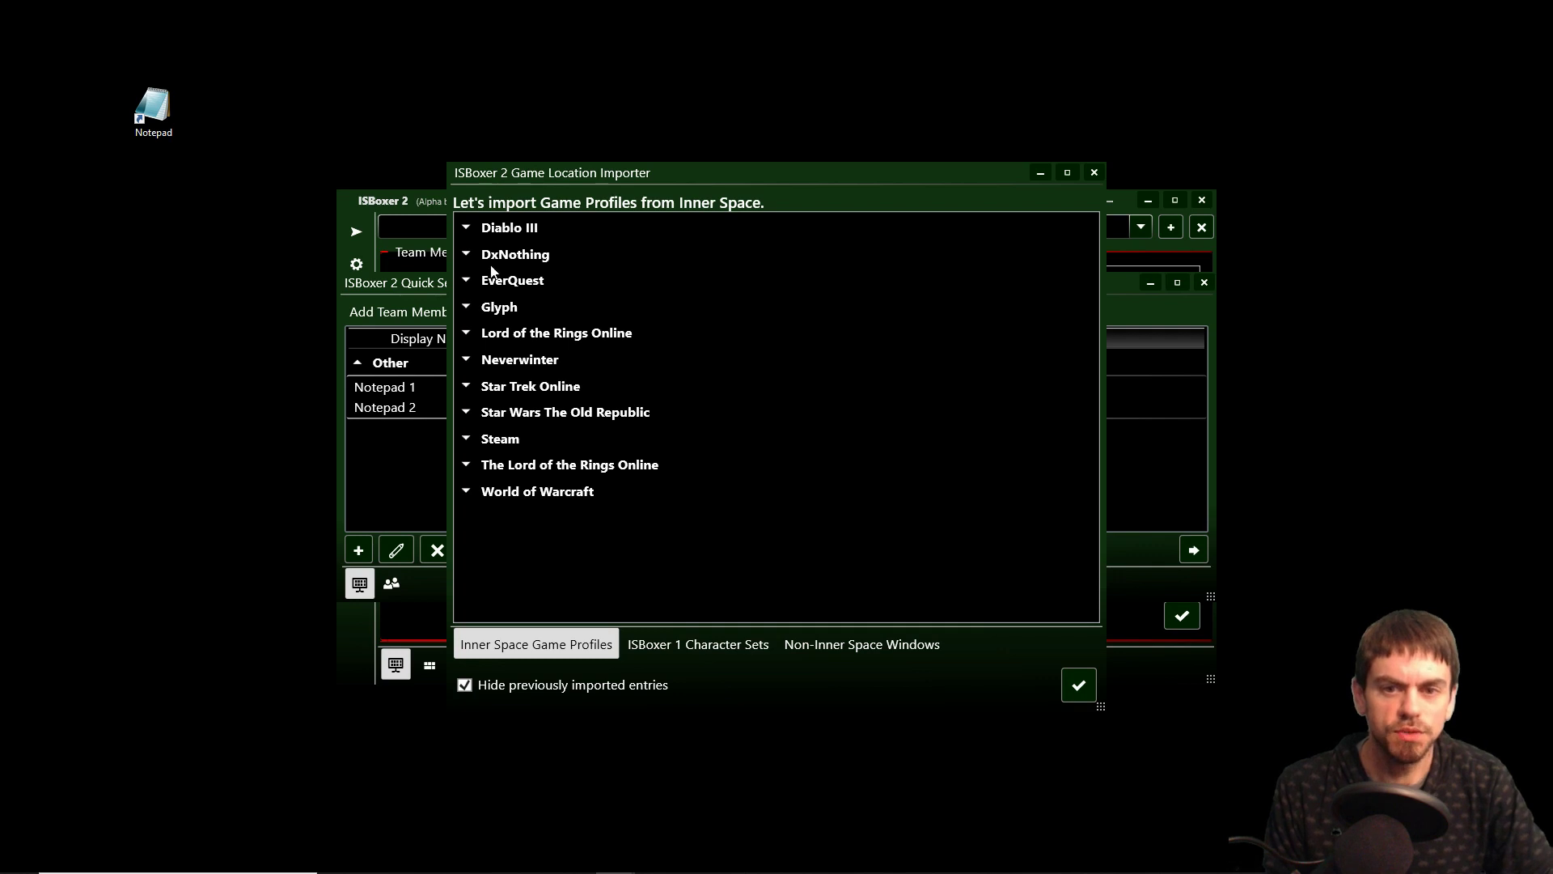
pyautogui.click(467, 255)
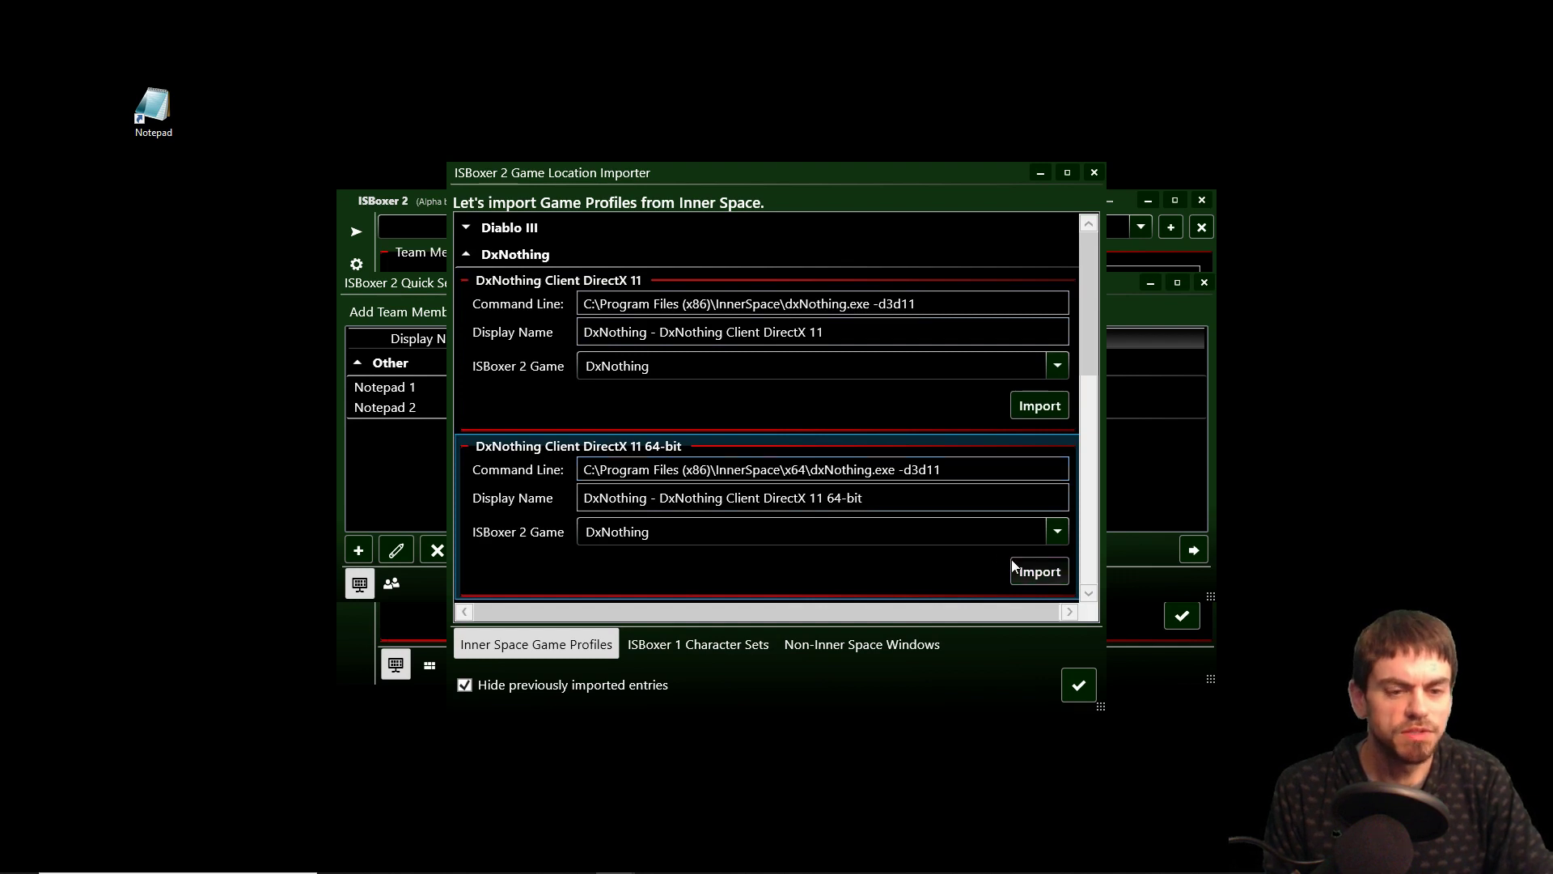
pyautogui.scroll(-3, 707, 496)
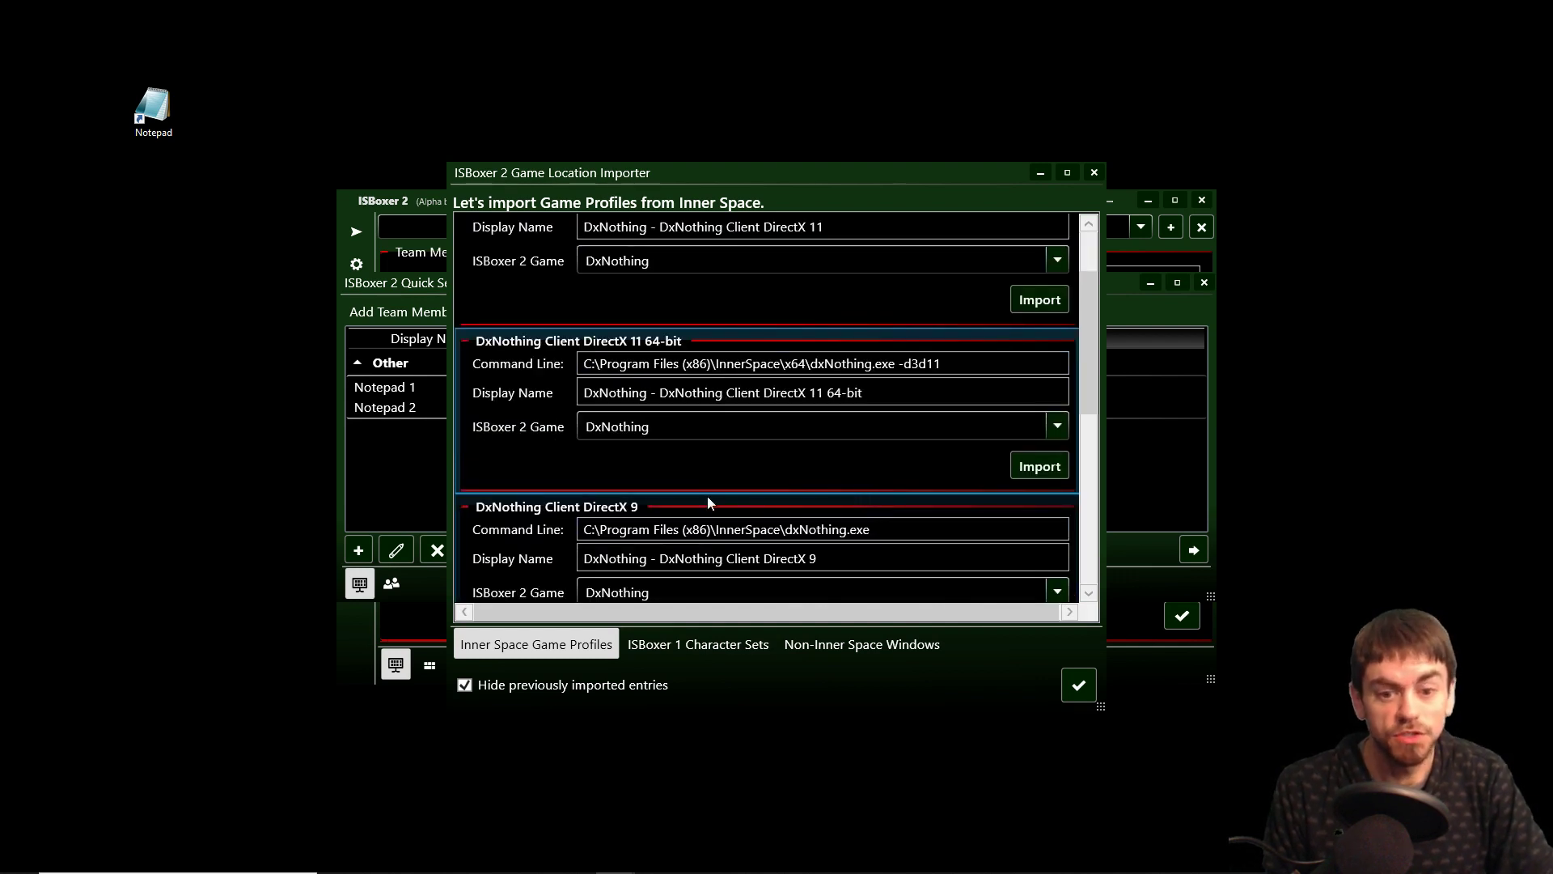
pyautogui.scroll(2, 728, 521)
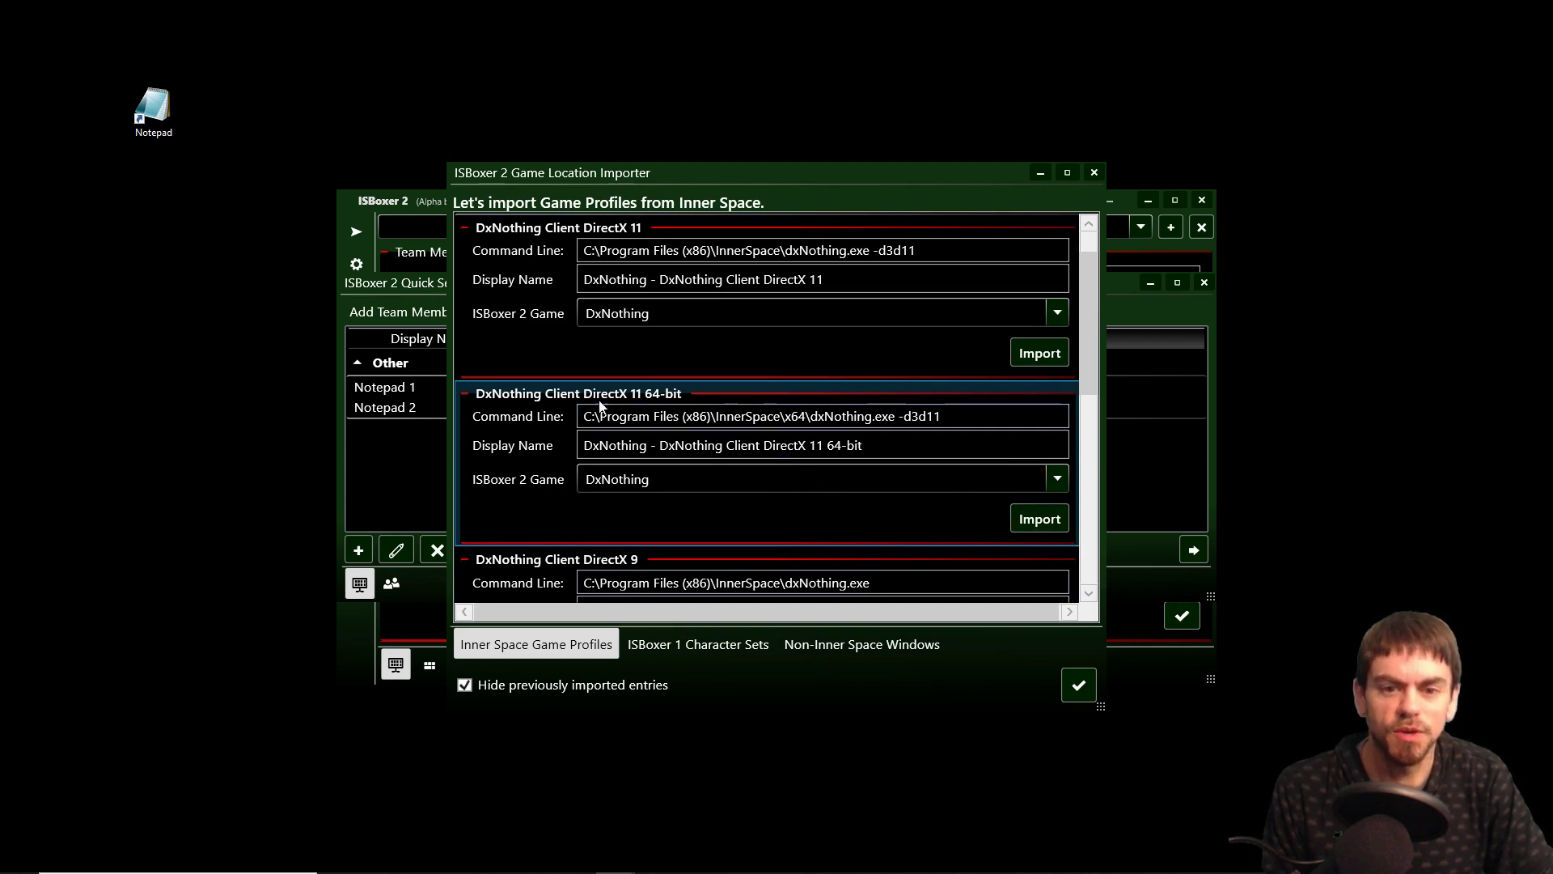
pyautogui.click(1051, 524)
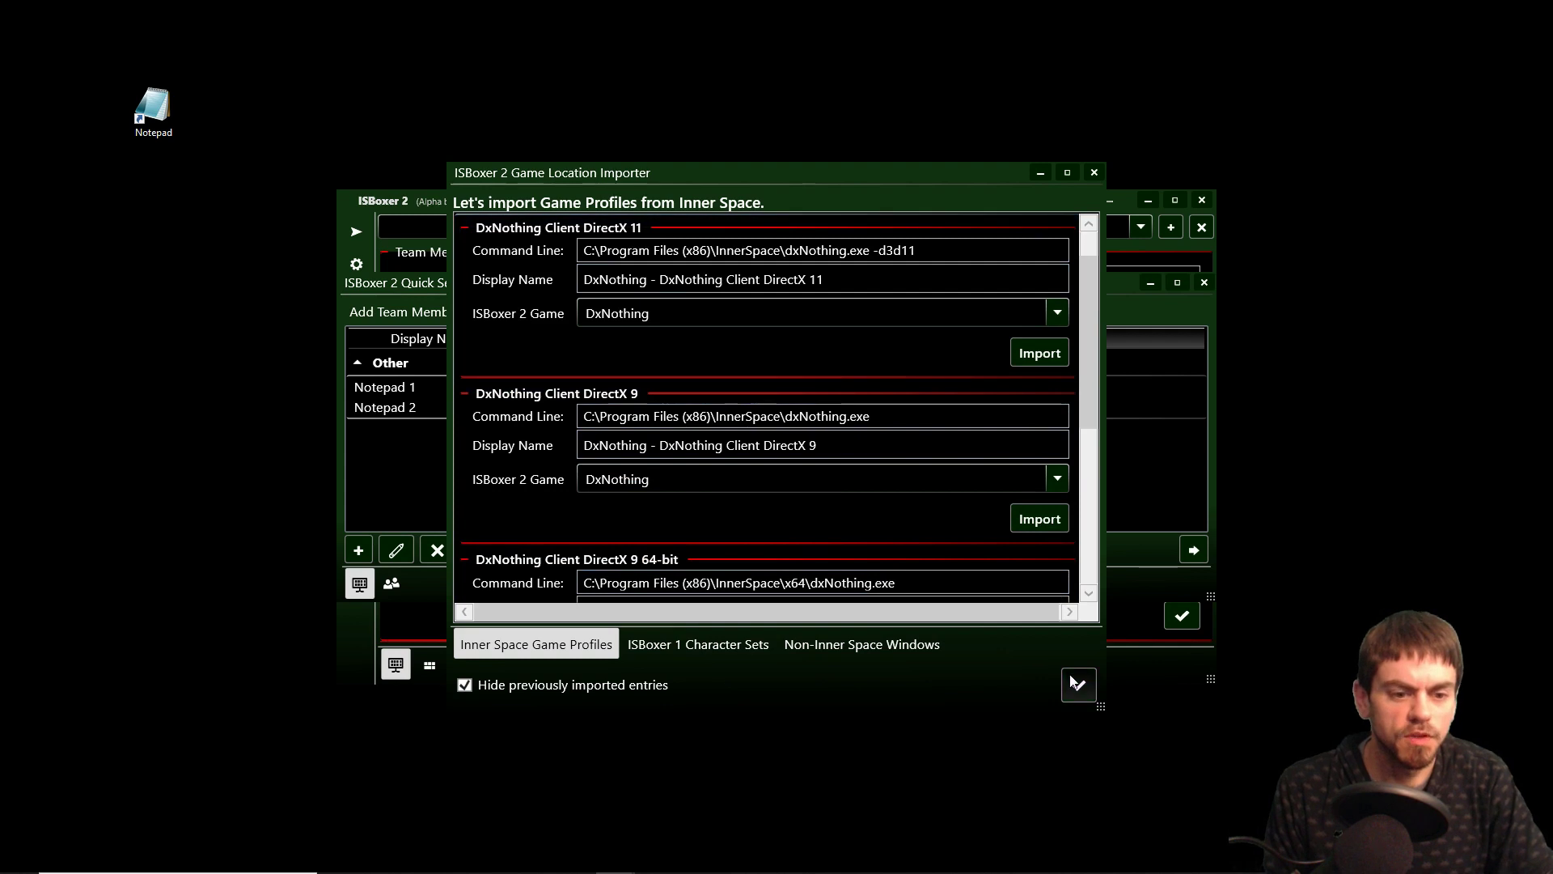
pyautogui.click(1078, 684)
pyautogui.click(358, 551)
pyautogui.click(358, 552)
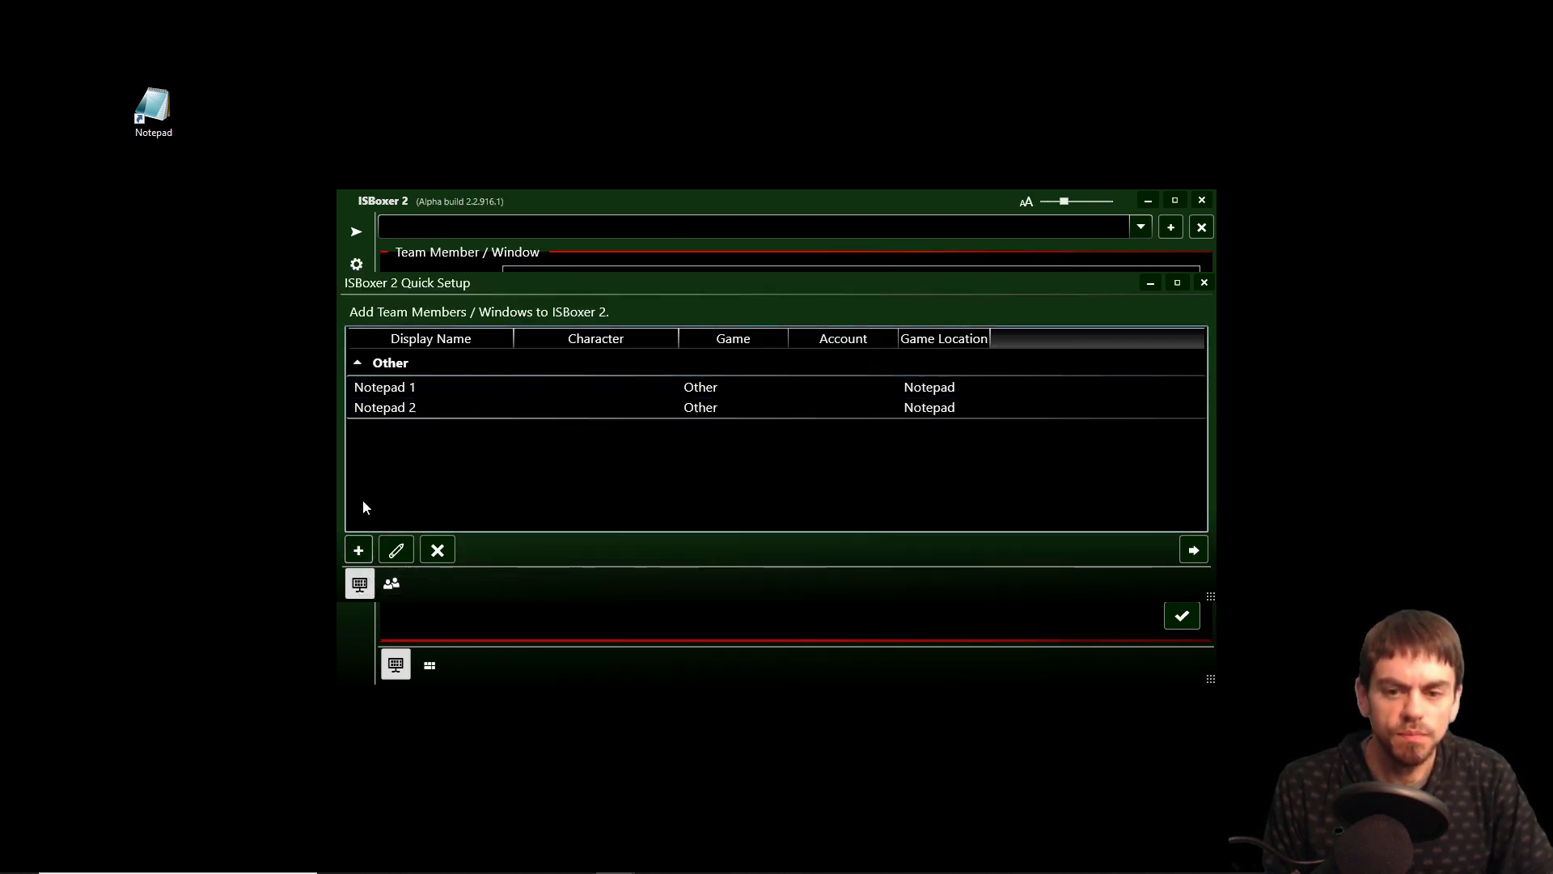
# - Add team member 'dxnothing 1' using the DxNothing DirectX 11 64-bit location, then close Quick Setup
pyautogui.click(358, 550)
pyautogui.click(529, 334)
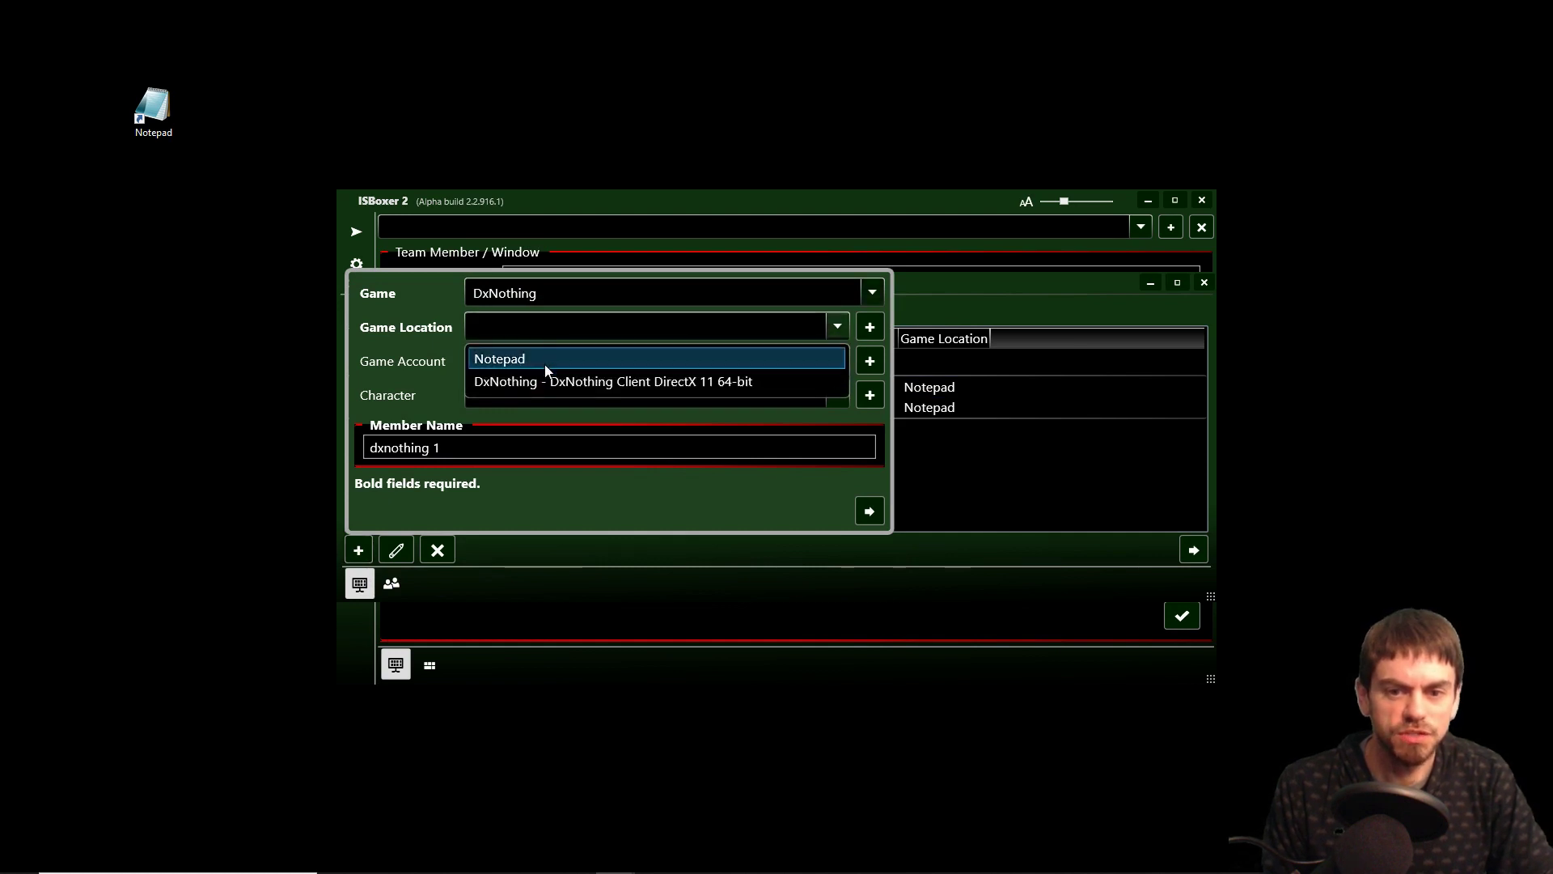
pyautogui.click(547, 382)
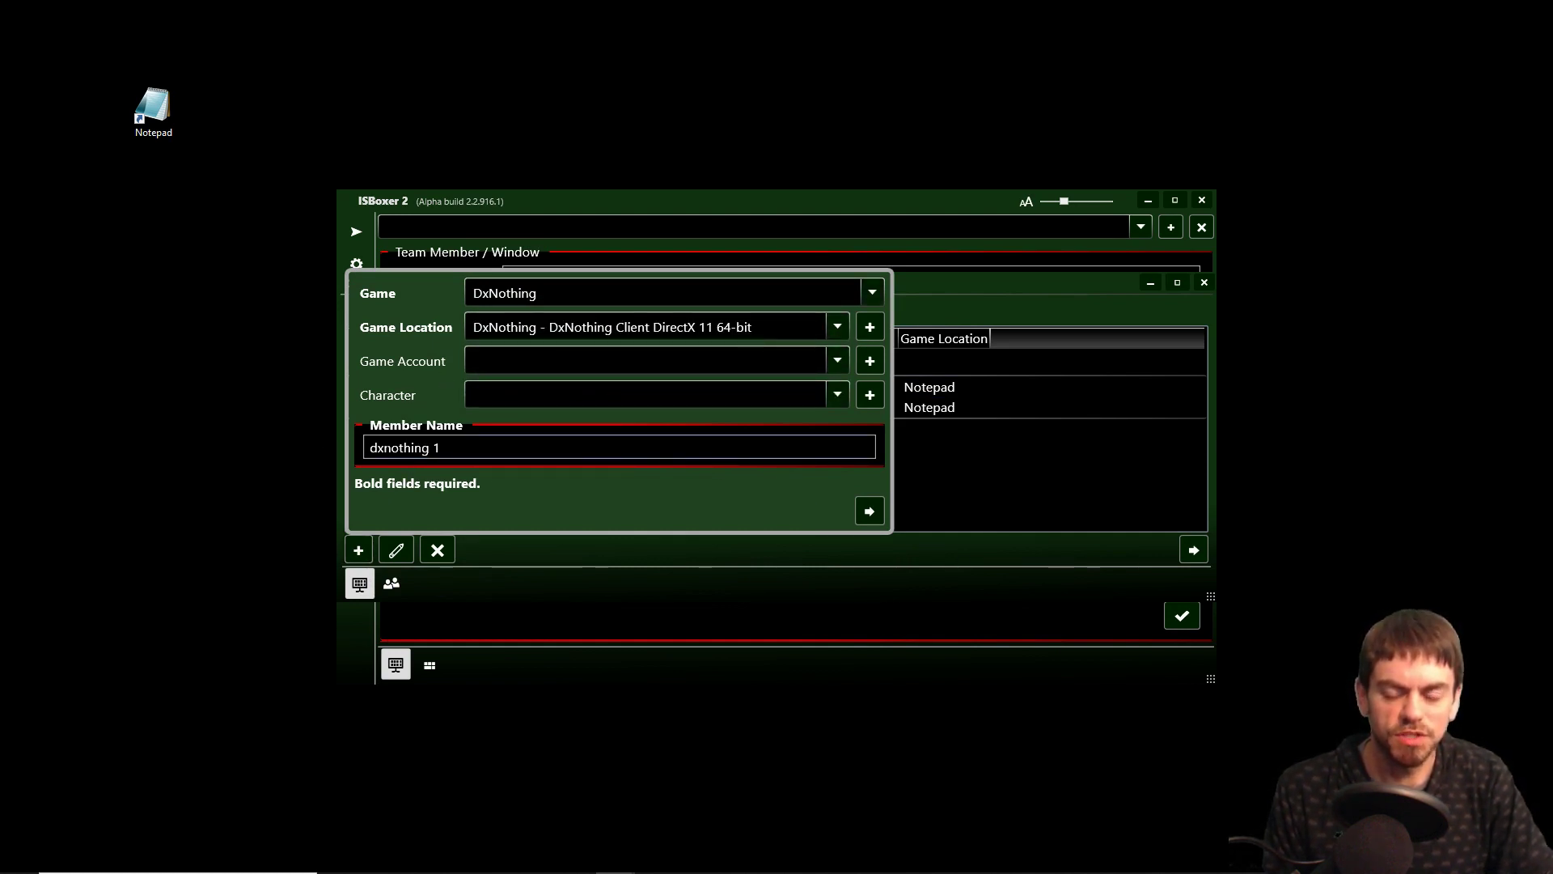
pyautogui.click(874, 512)
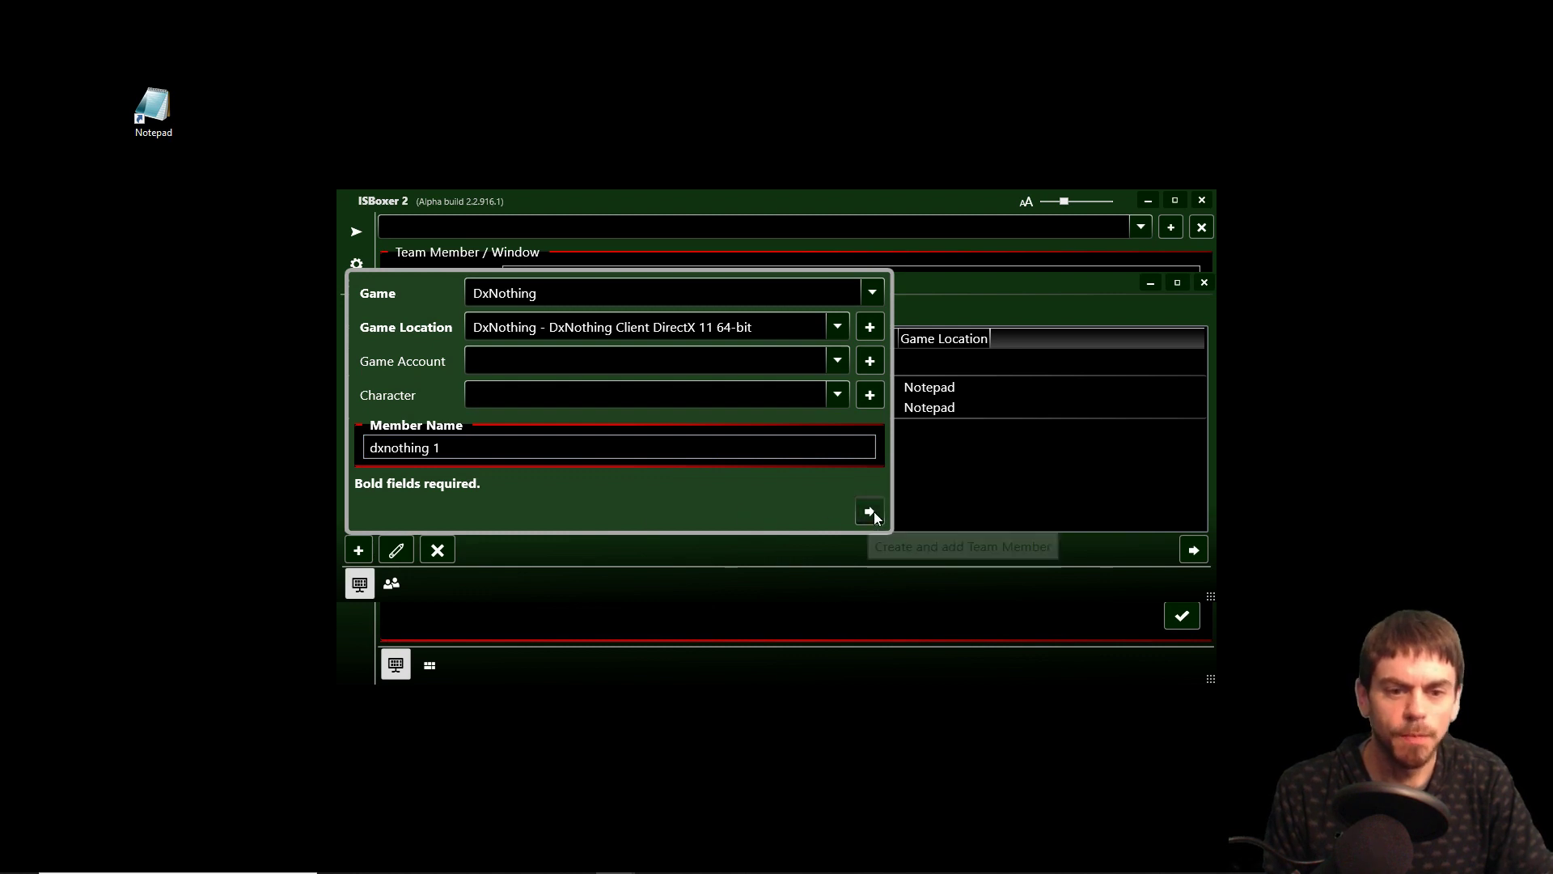
pyautogui.click(425, 458)
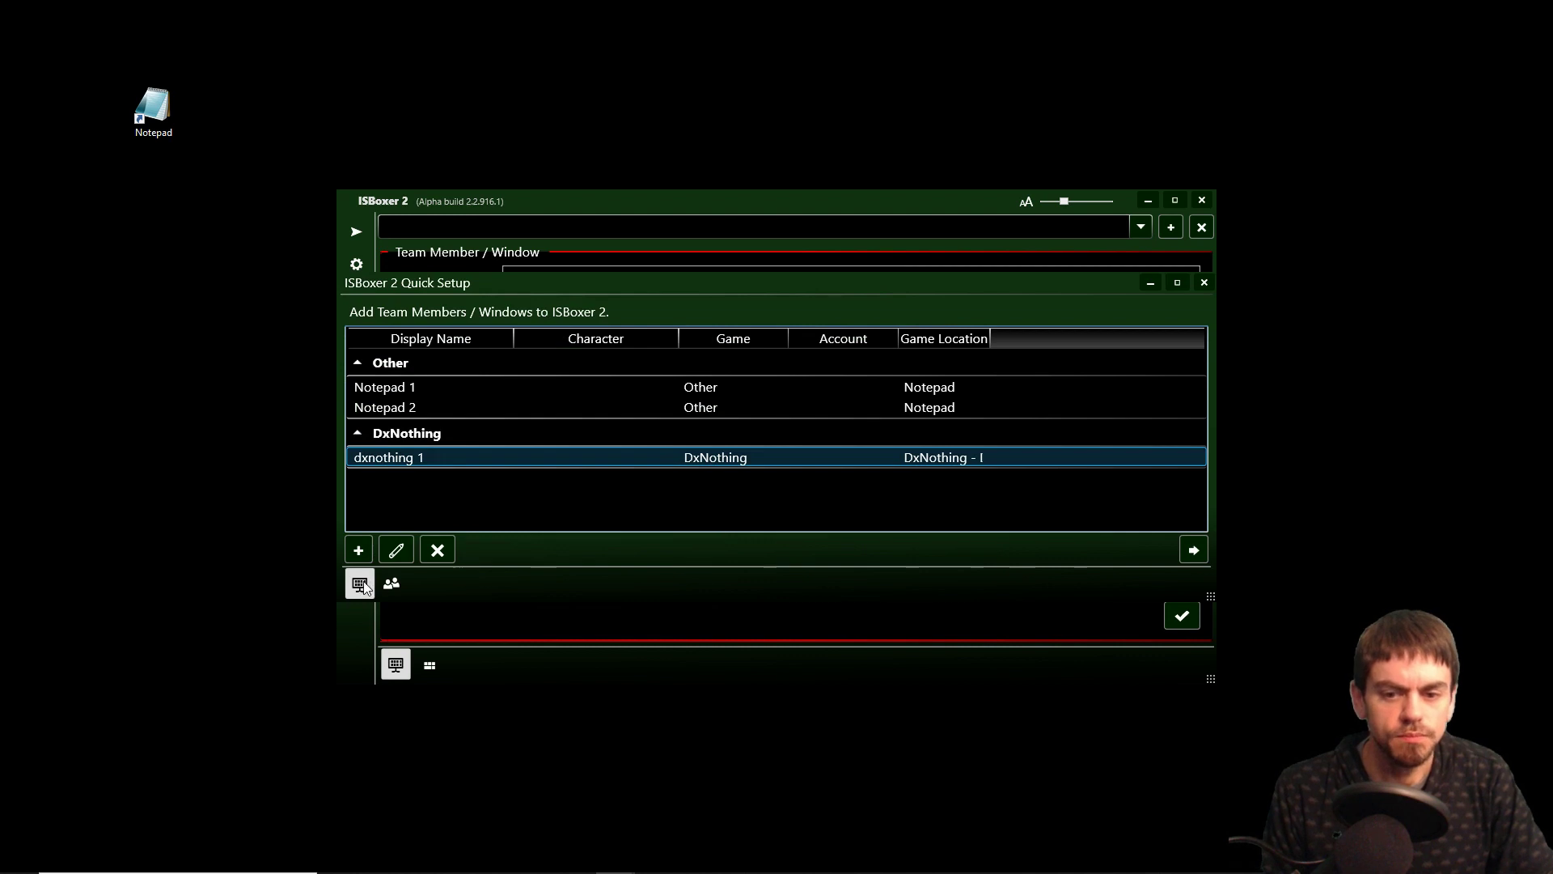
pyautogui.click(392, 582)
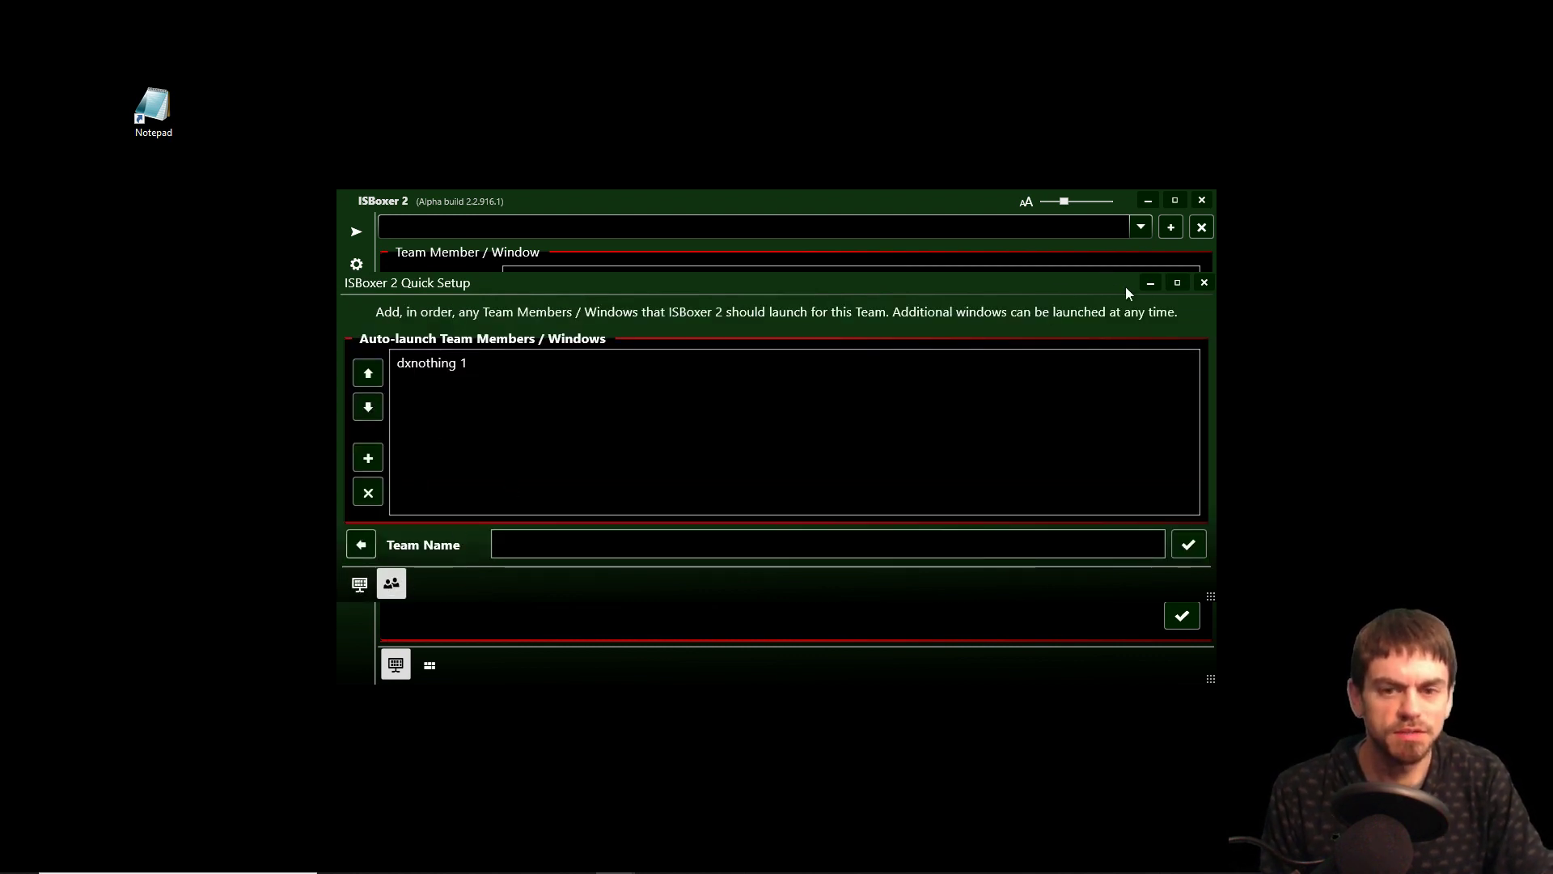
pyautogui.click(1203, 283)
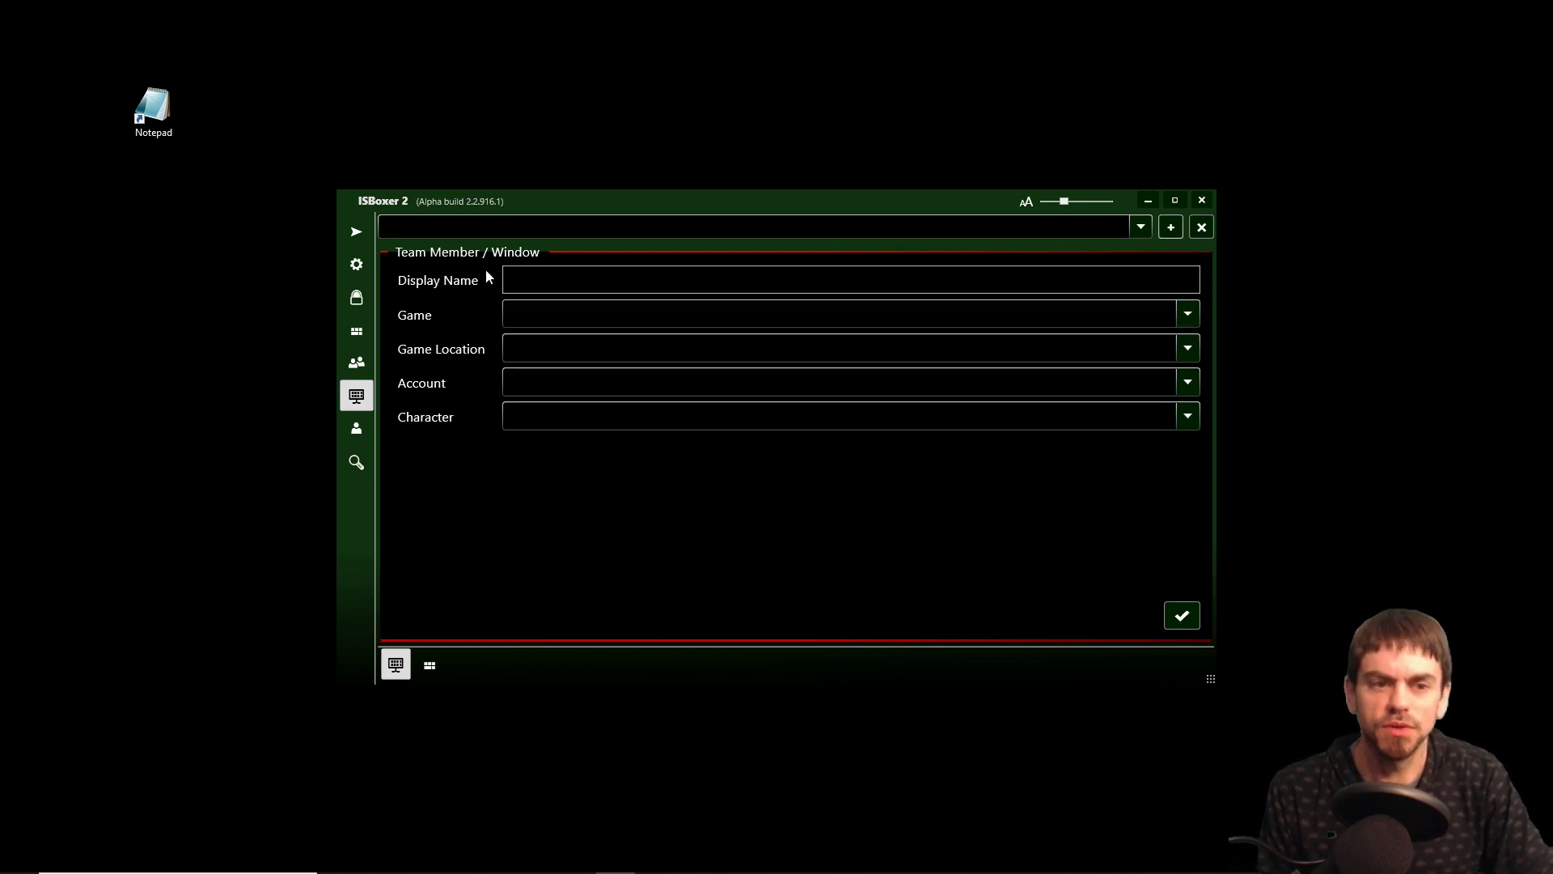
# - Set Video FX Layout's teamMember to dxnothing 1 and save, then open the Notepad duo team editor
pyautogui.click(357, 331)
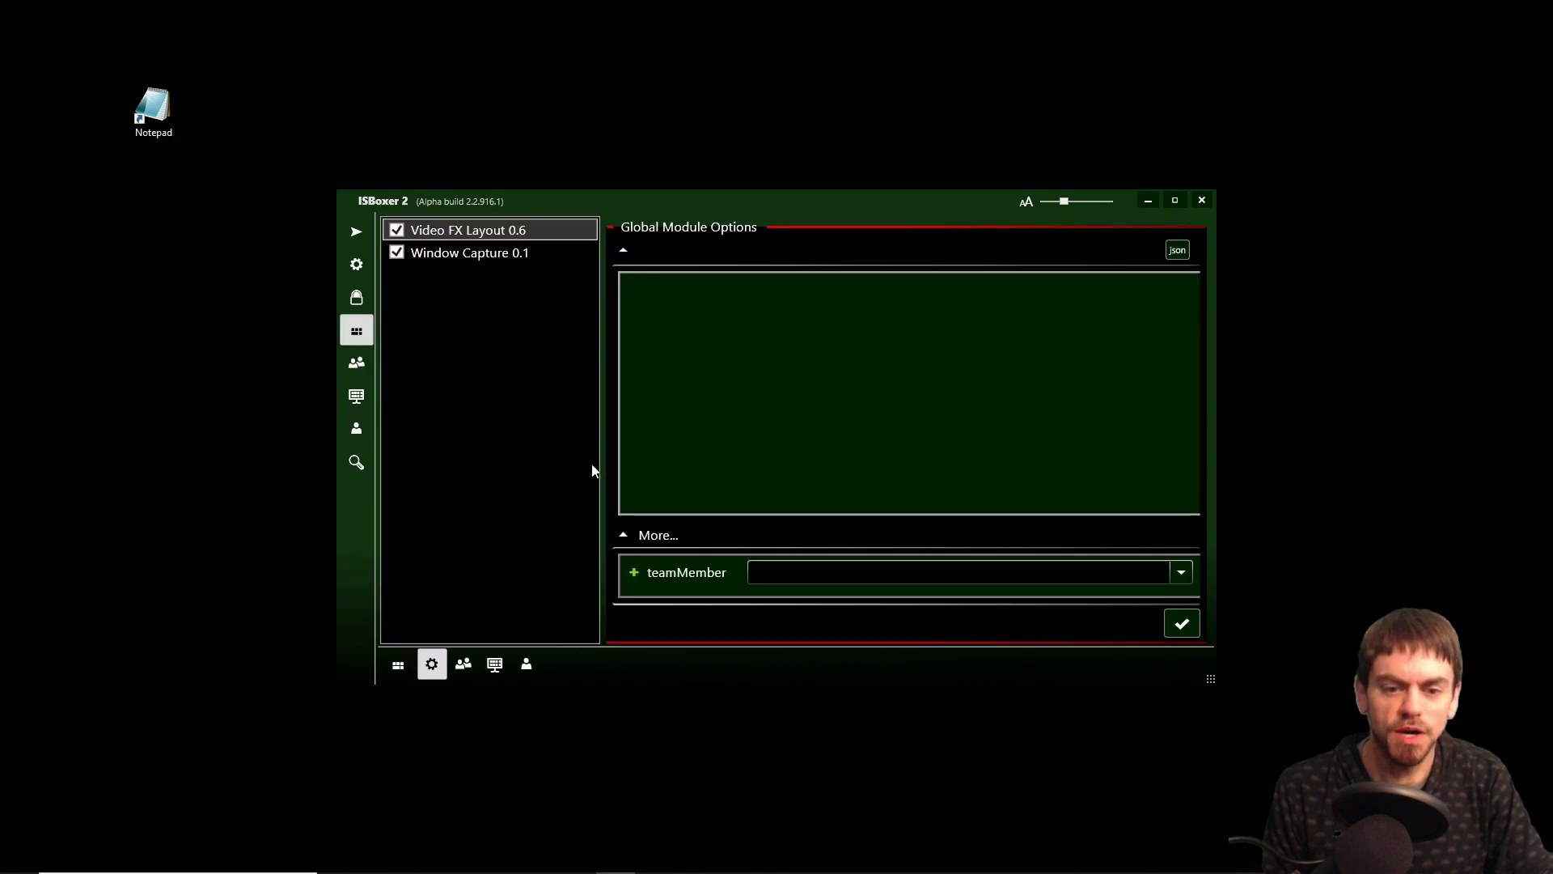
pyautogui.click(806, 573)
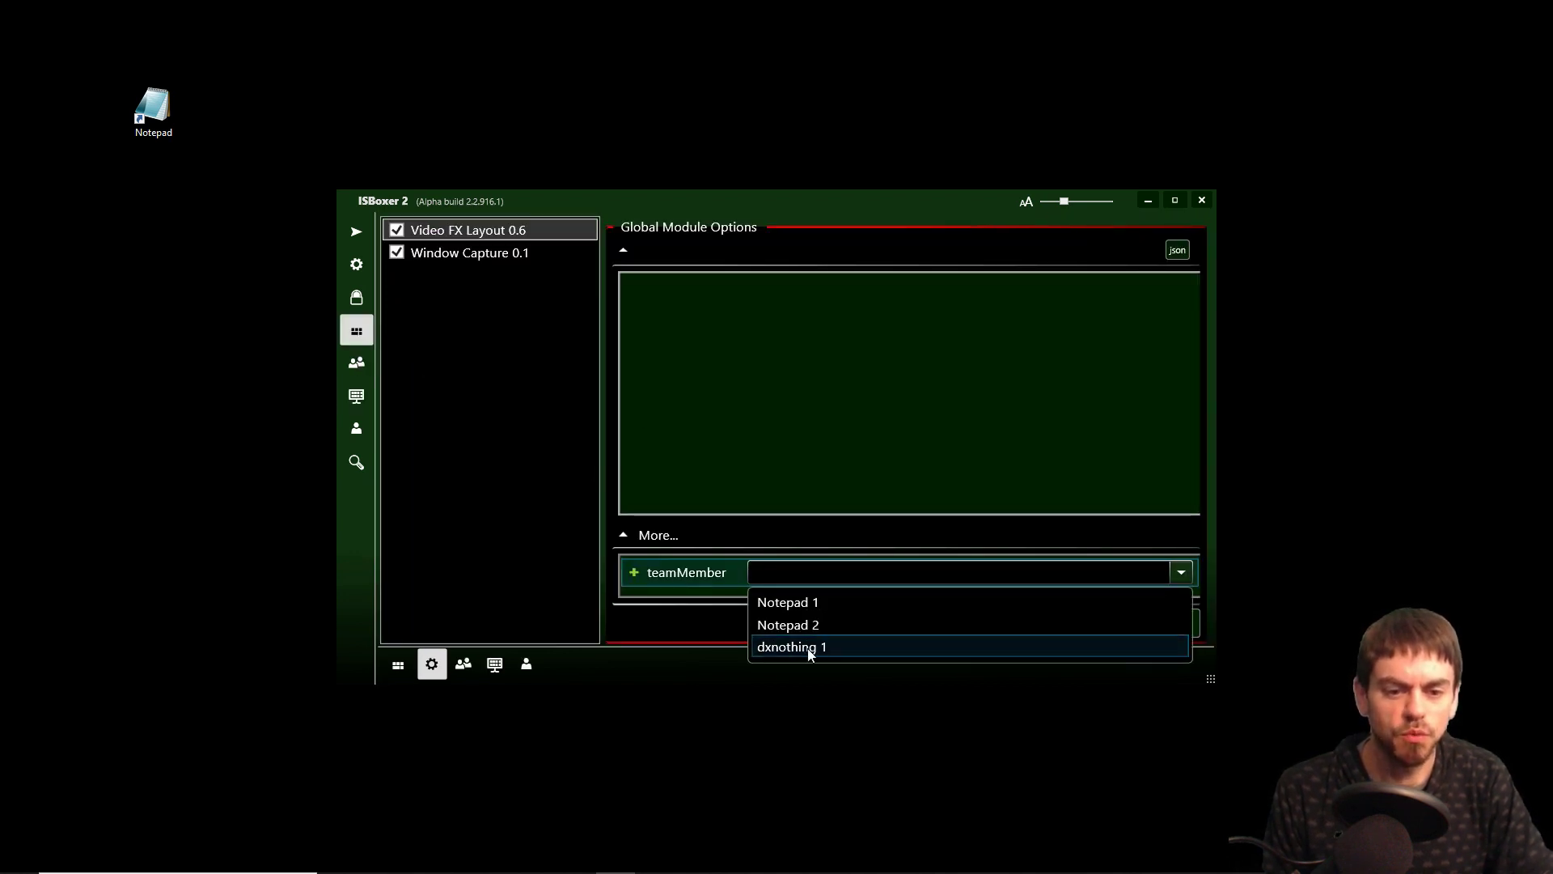
pyautogui.click(803, 649)
pyautogui.click(1183, 626)
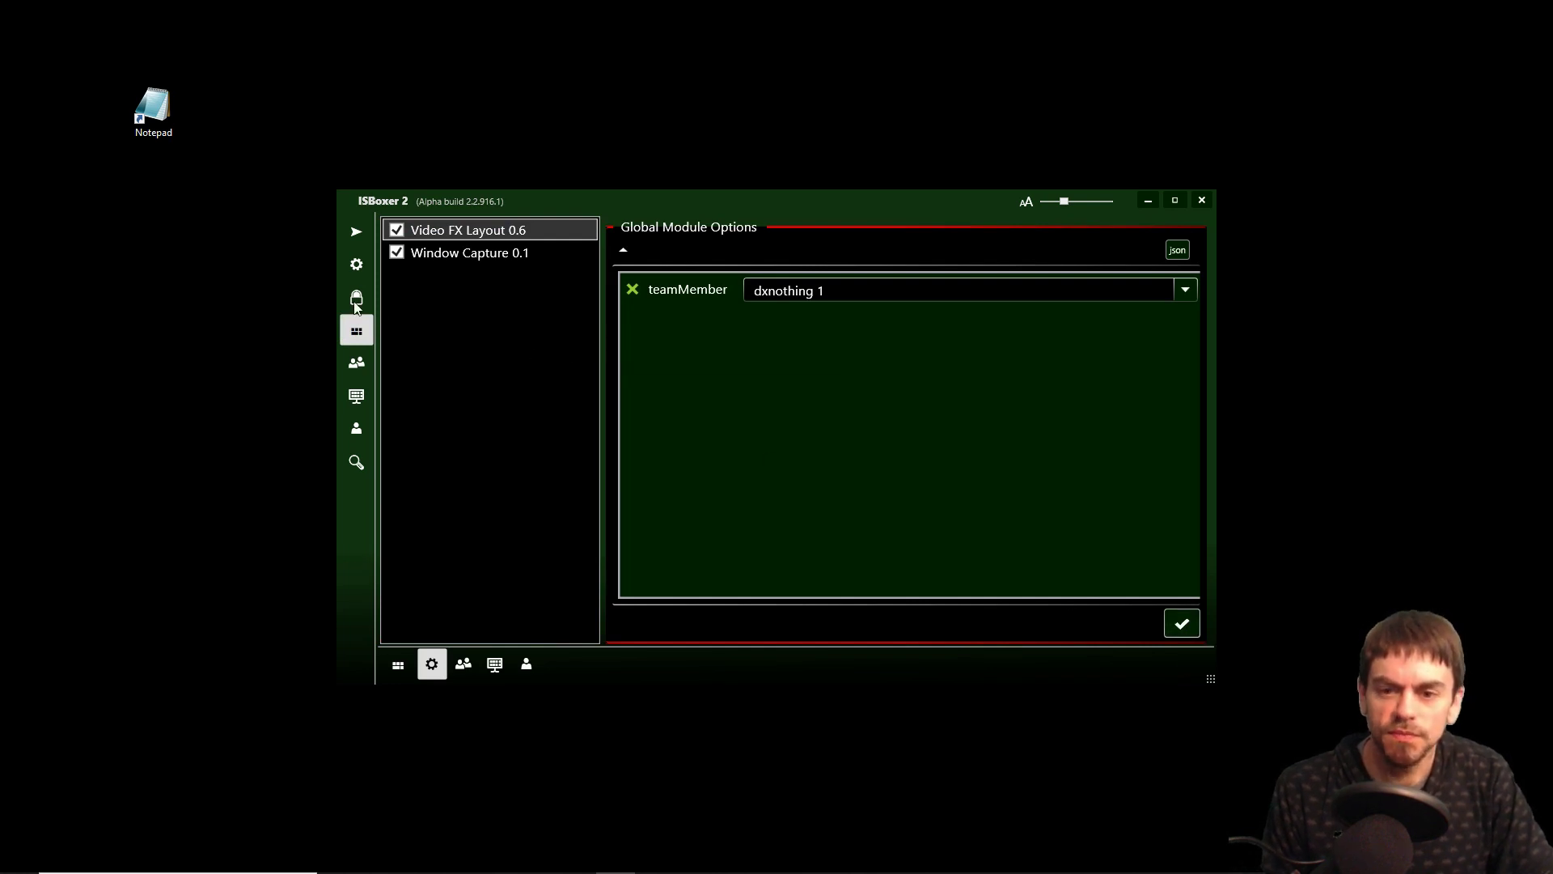
pyautogui.click(476, 252)
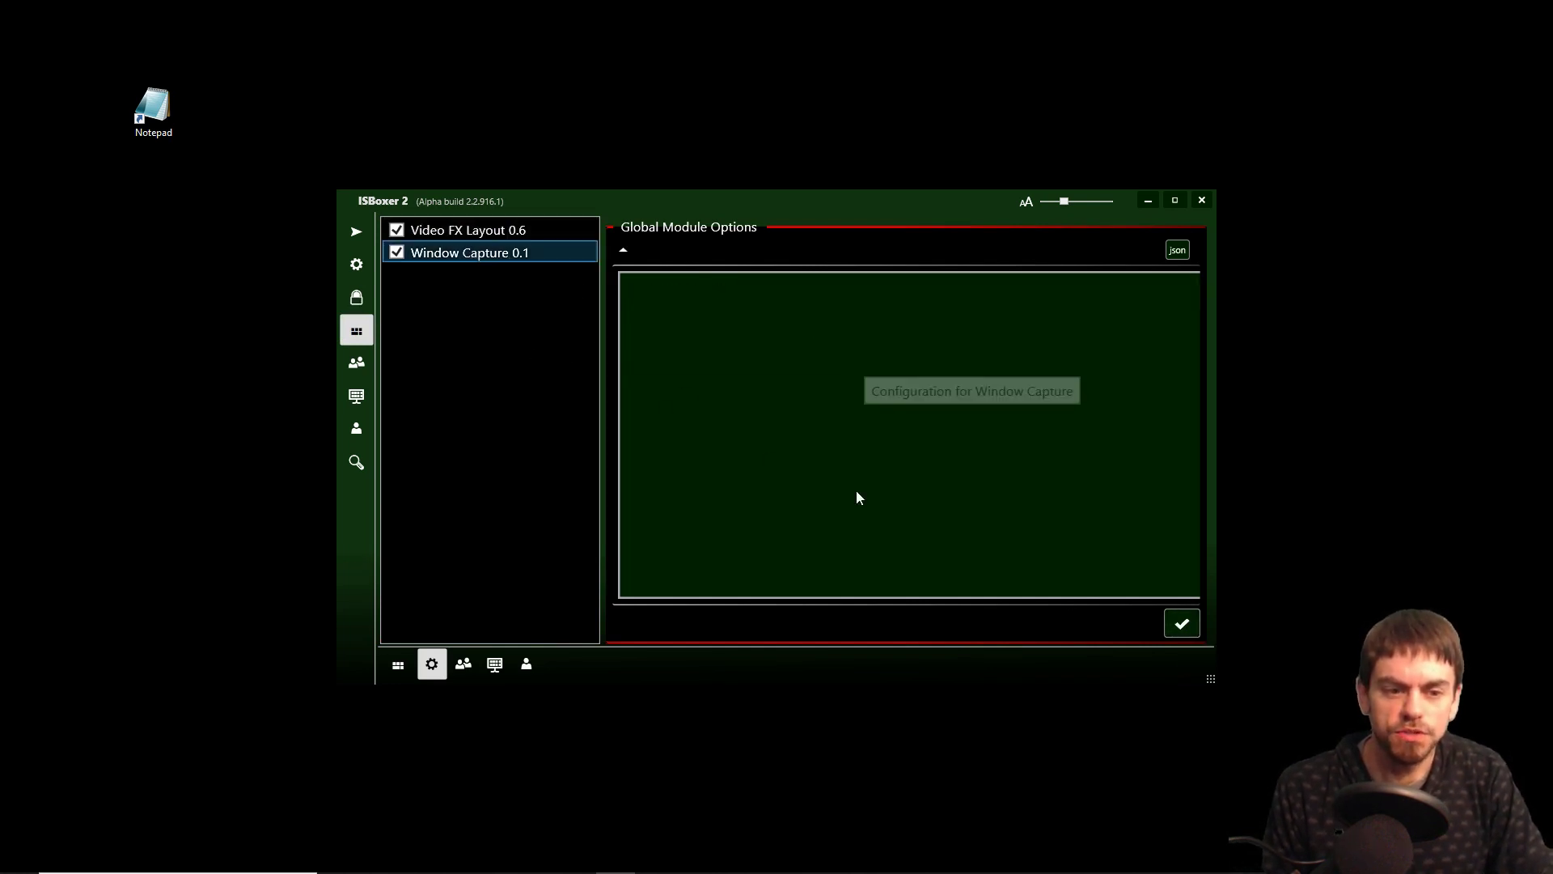
pyautogui.click(359, 364)
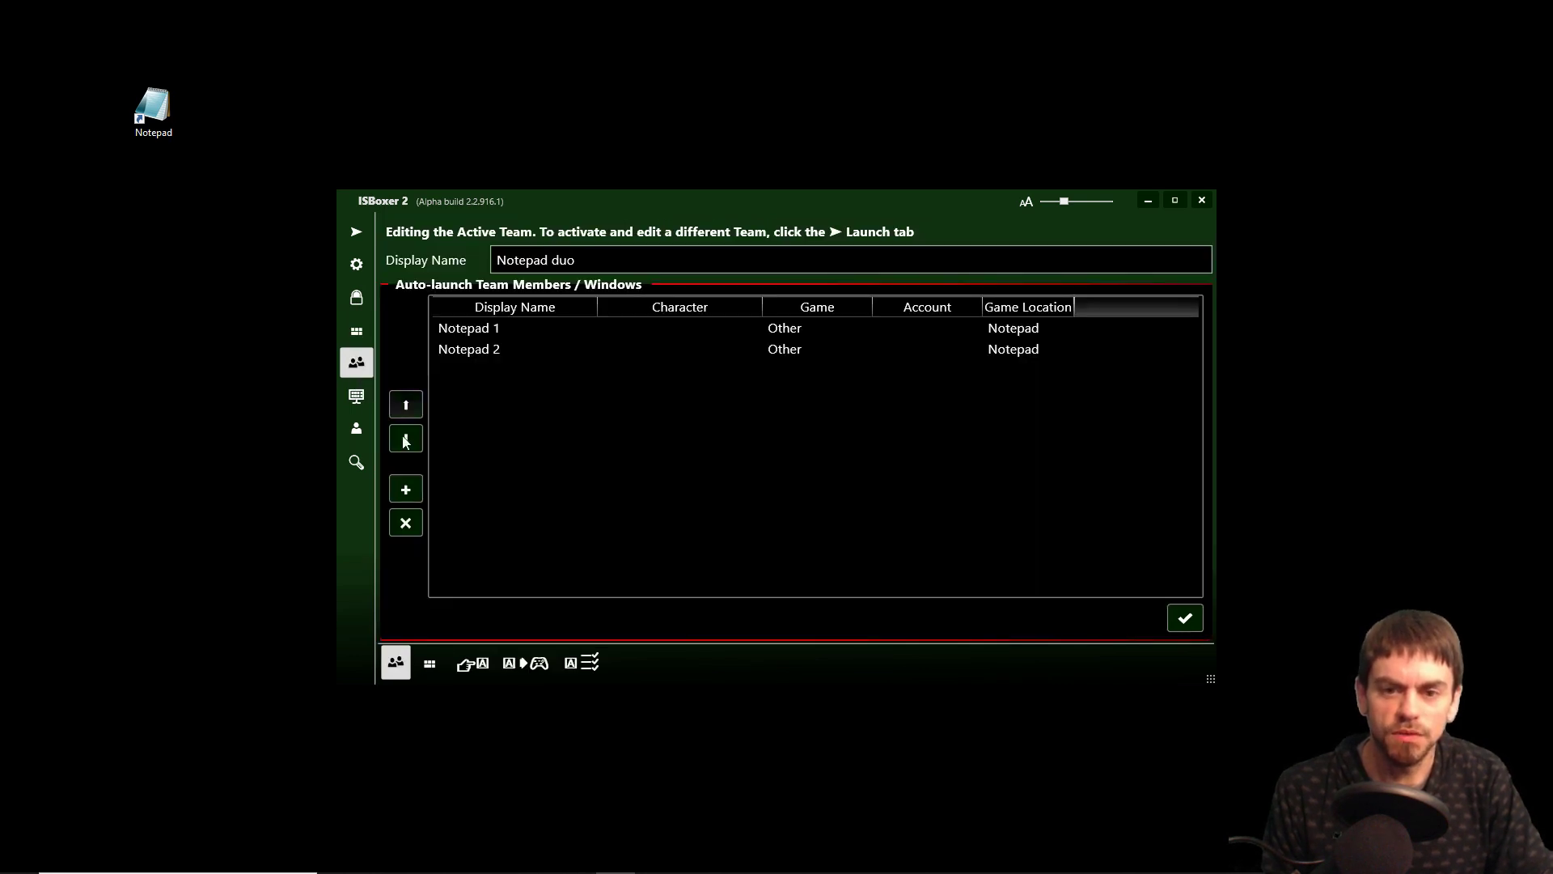
# - Add a Capture Window hotkey from the Window Capture module to the team's hotkeys
pyautogui.click(470, 668)
pyautogui.click(391, 231)
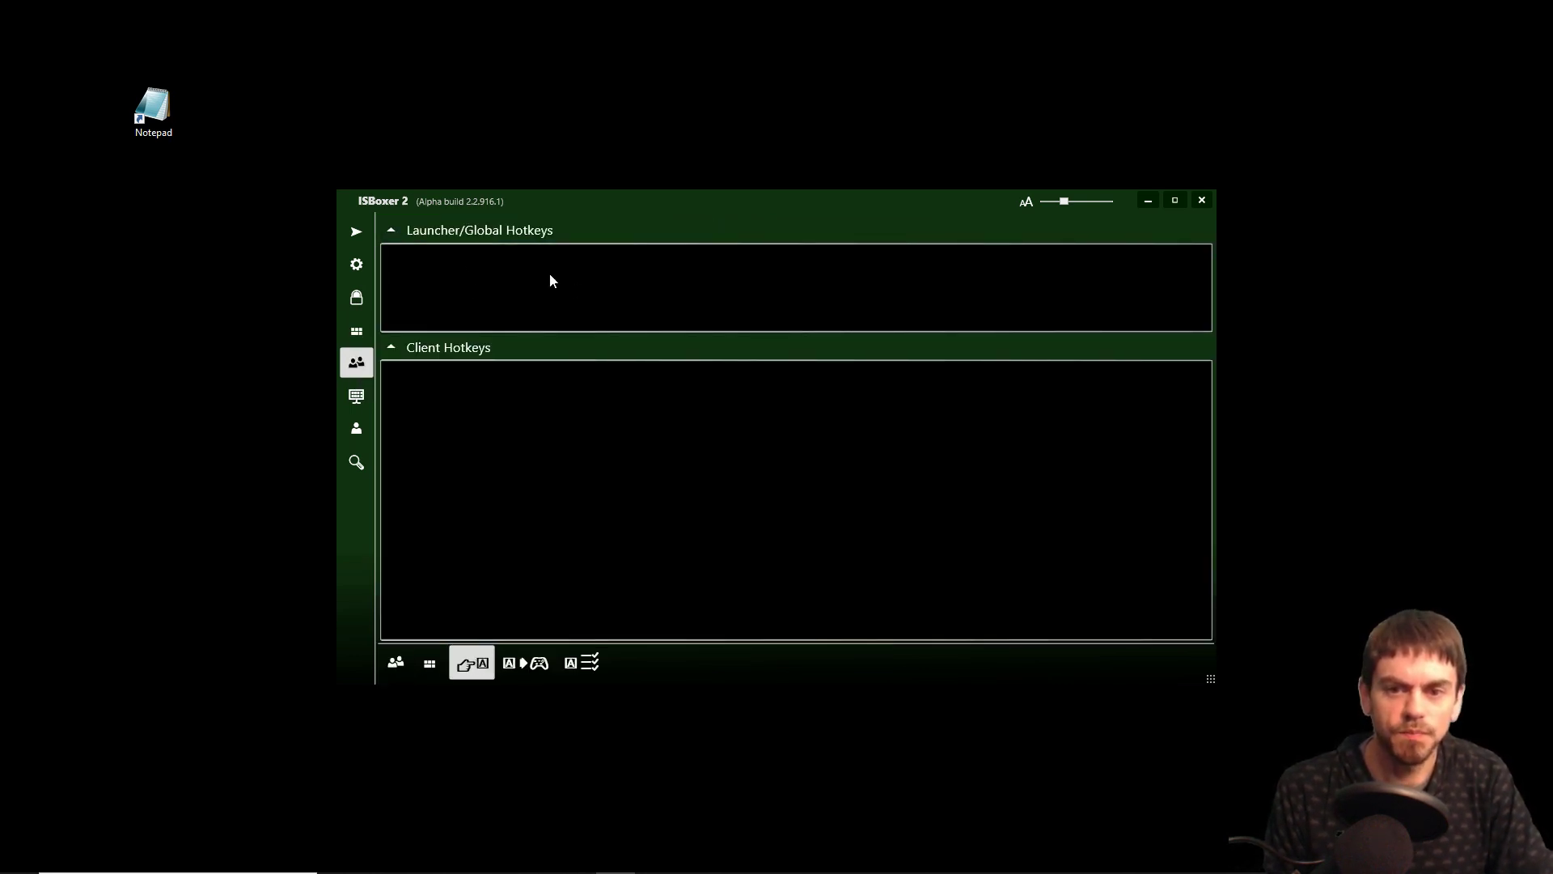
pyautogui.click(356, 332)
pyautogui.click(402, 253)
pyautogui.click(357, 362)
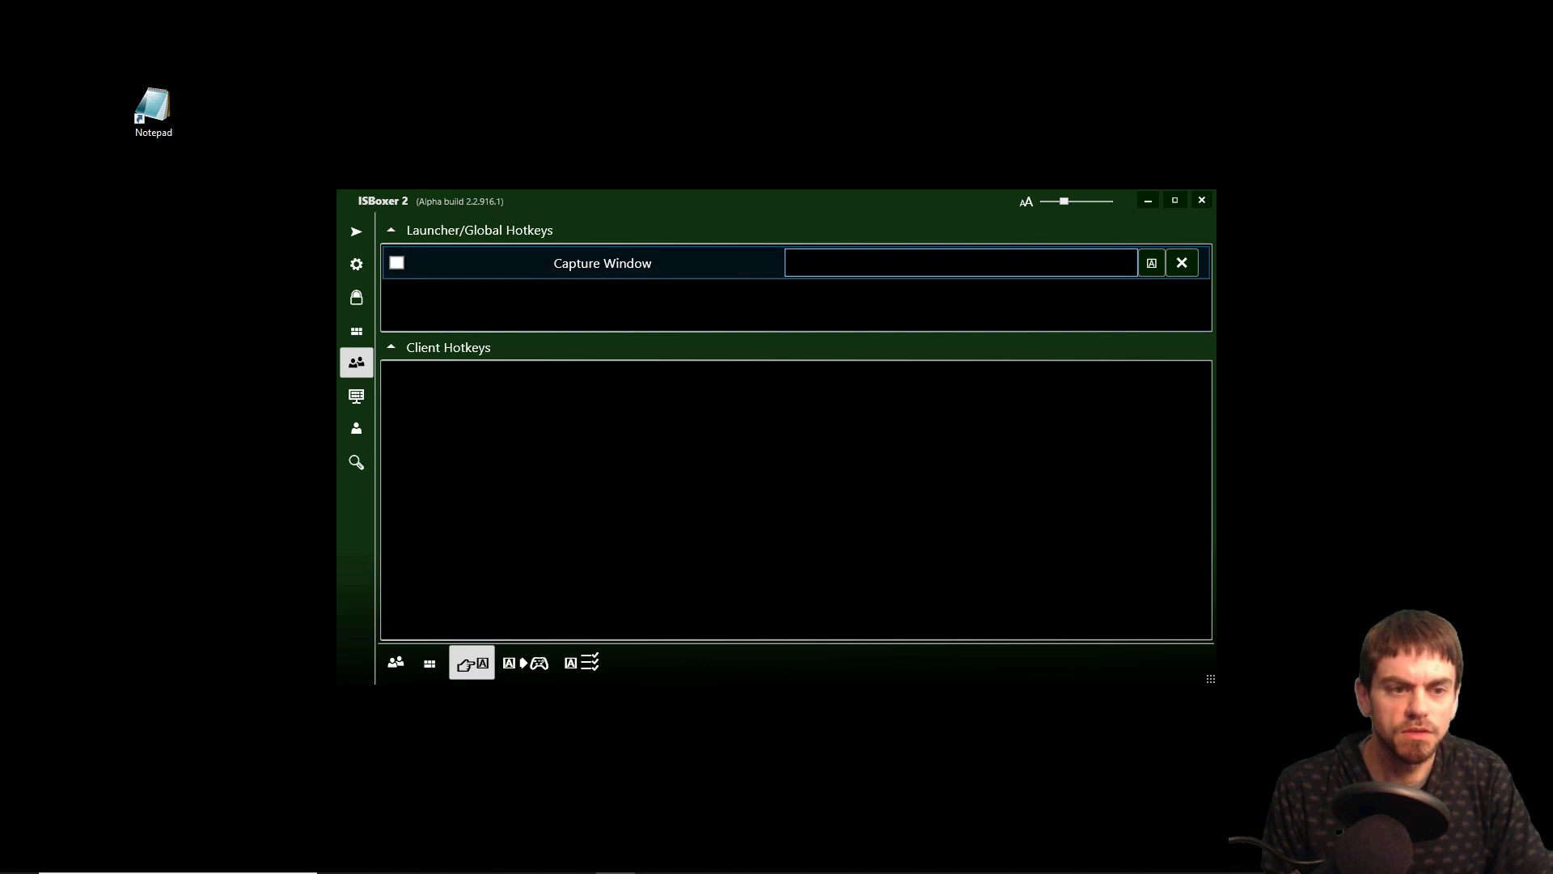
# - Assign Ctrl+Shift+Alt+W to the Capture Window hotkey and enable it
pyautogui.hotkey('ctrl', 'shift', 'alt')
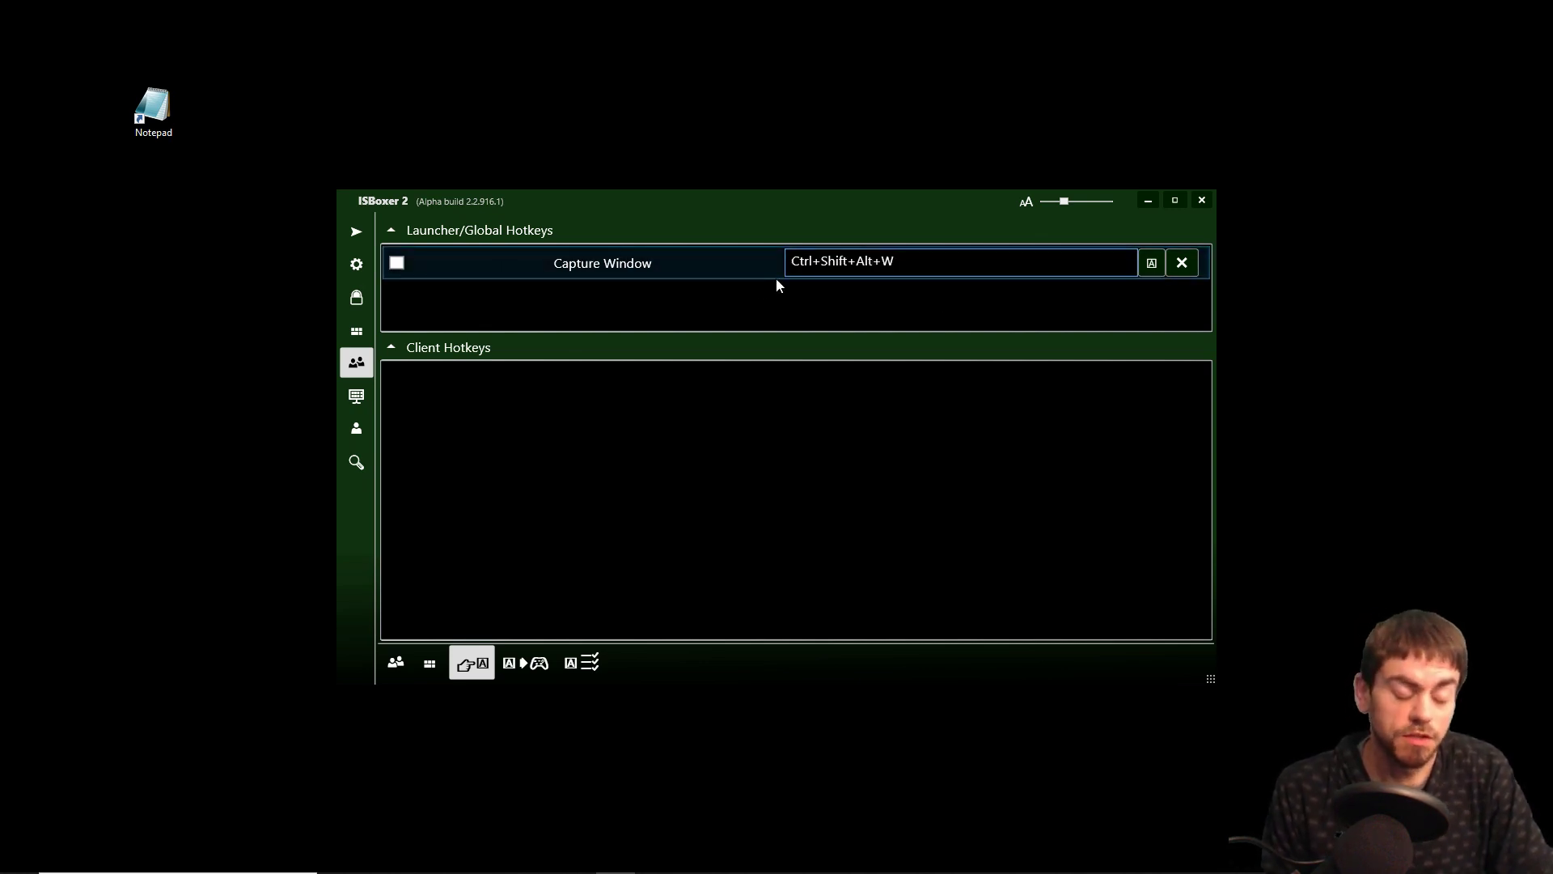
pyautogui.click(397, 264)
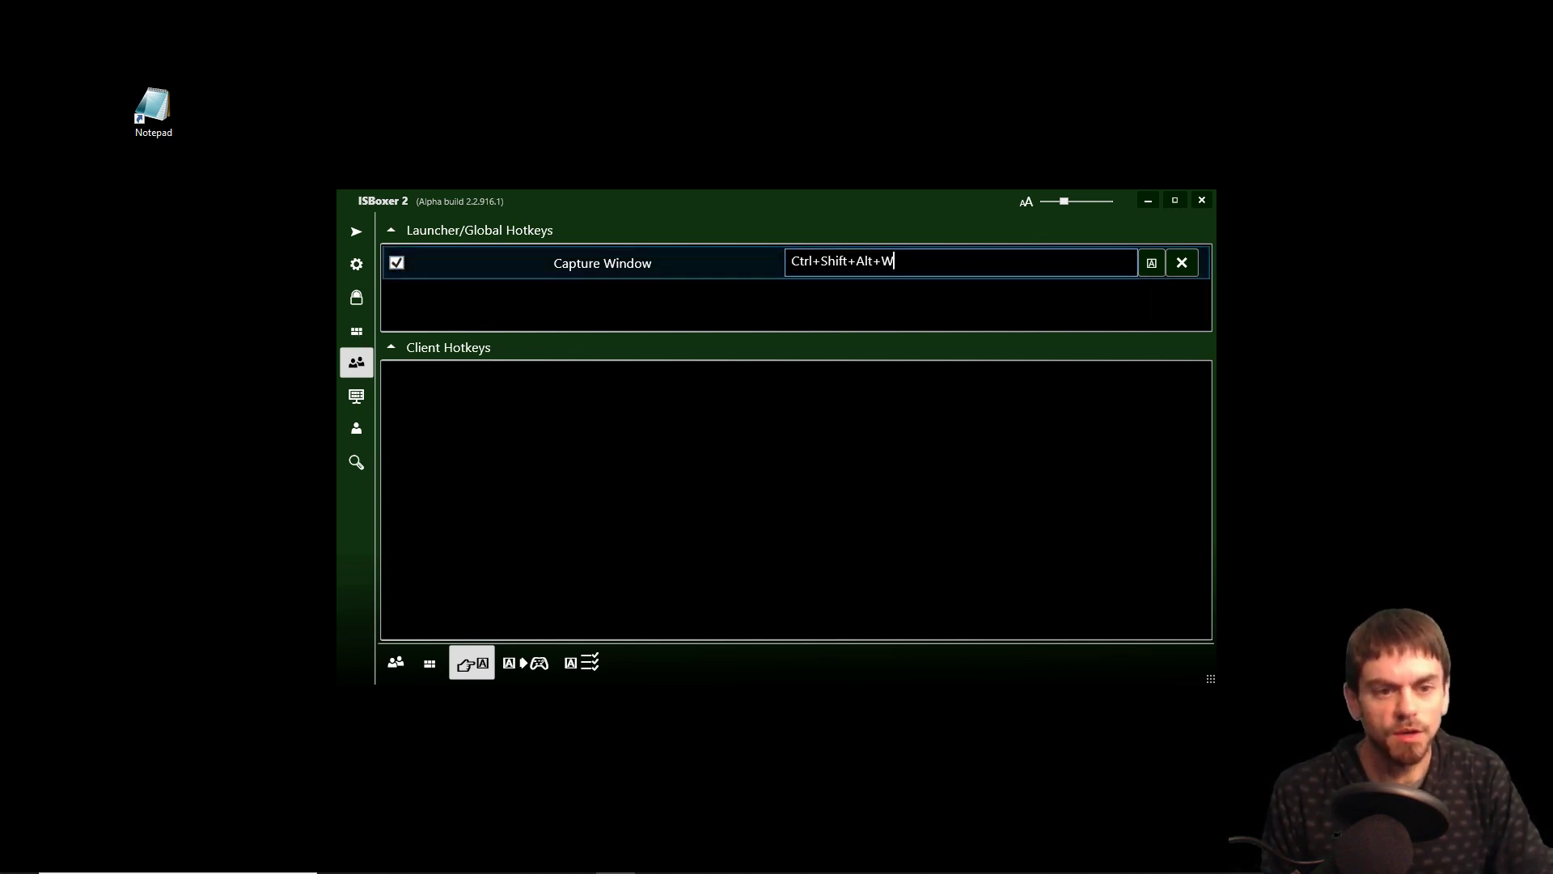
pyautogui.click(364, 330)
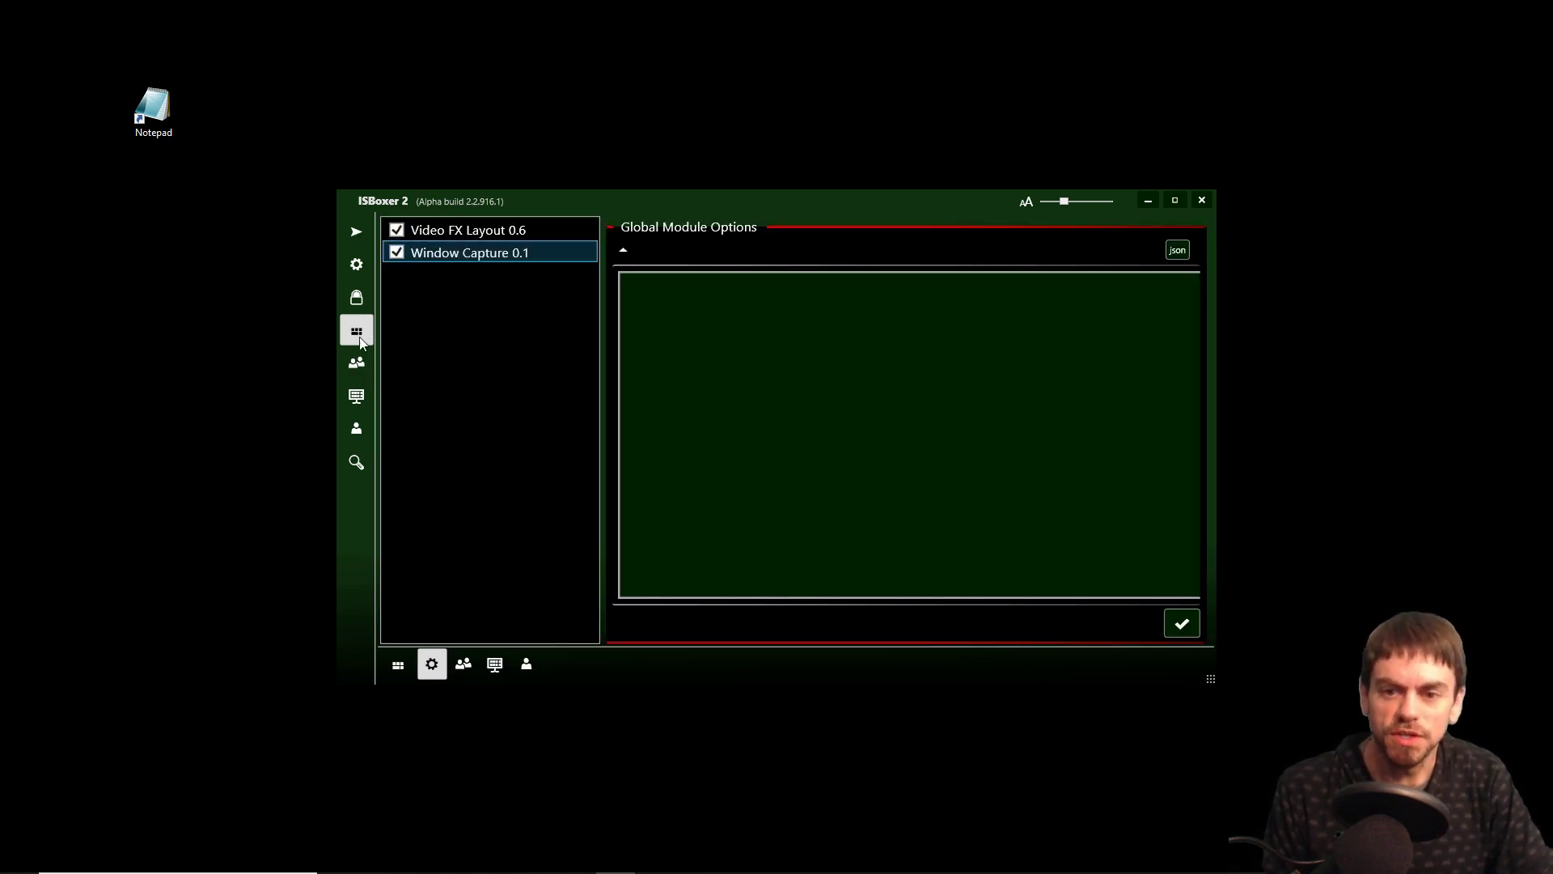
pyautogui.click(357, 364)
# - Launch the Notepad duo team, with members Notepad 1 and Notepad 2, from the Launch page
pyautogui.click(356, 235)
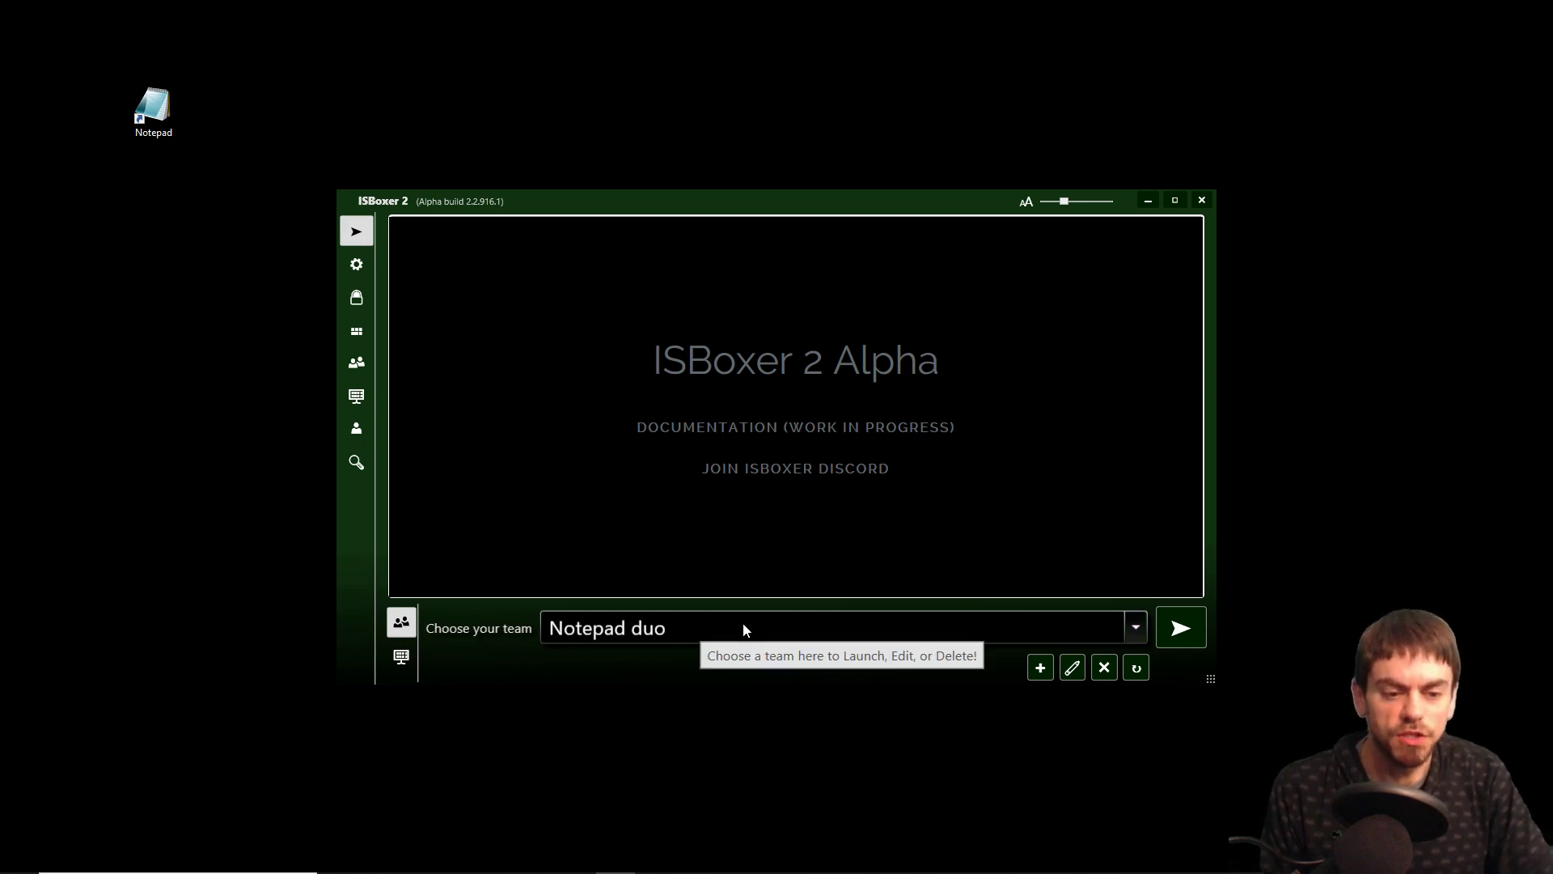
pyautogui.click(360, 364)
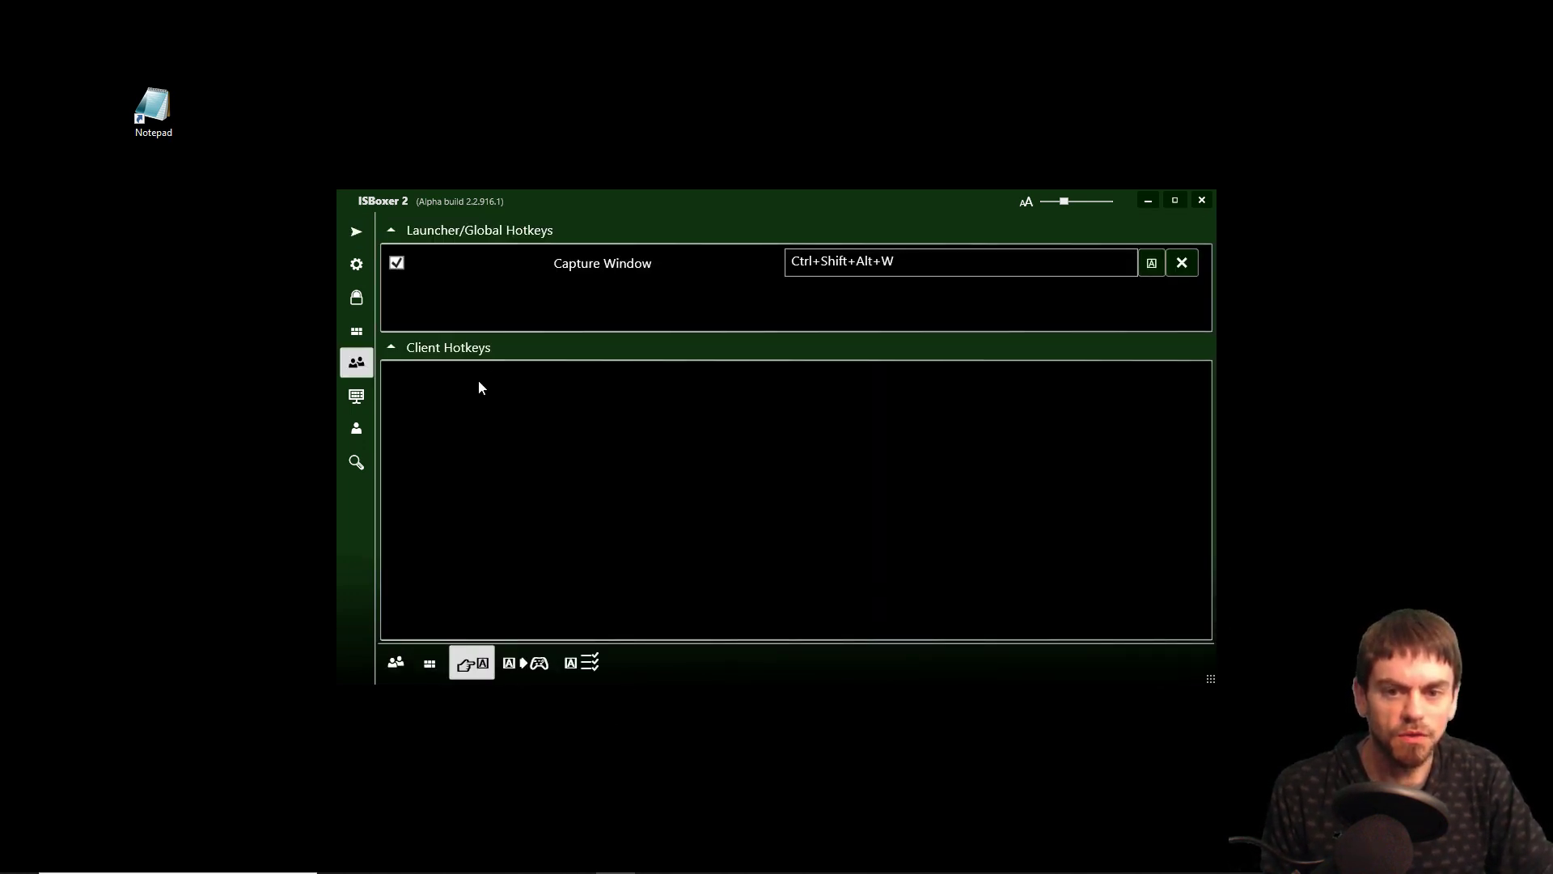
pyautogui.click(395, 663)
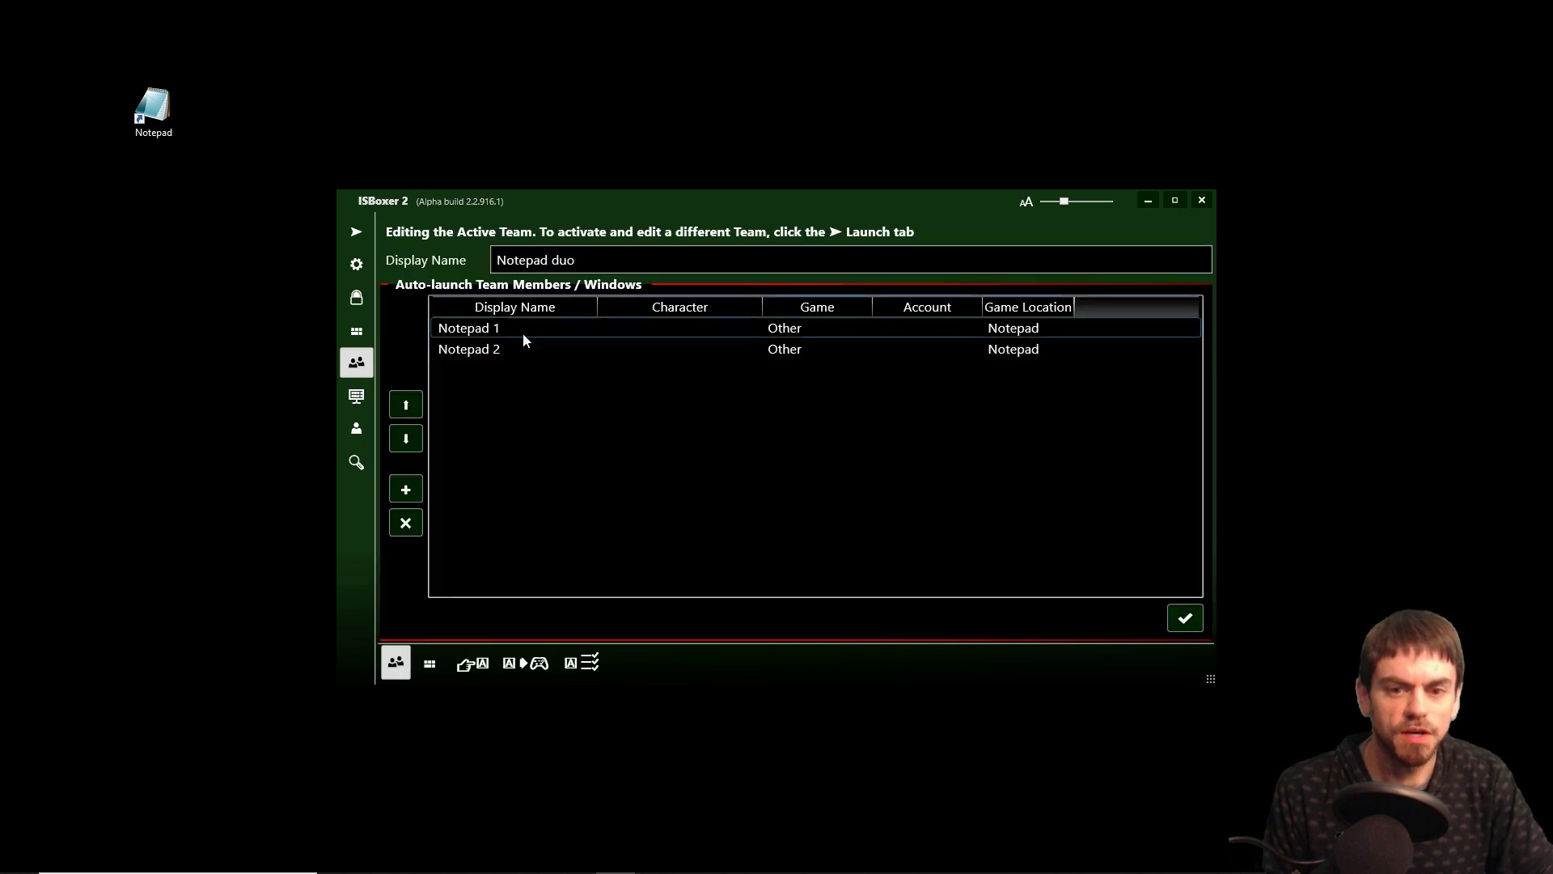
pyautogui.click(515, 350)
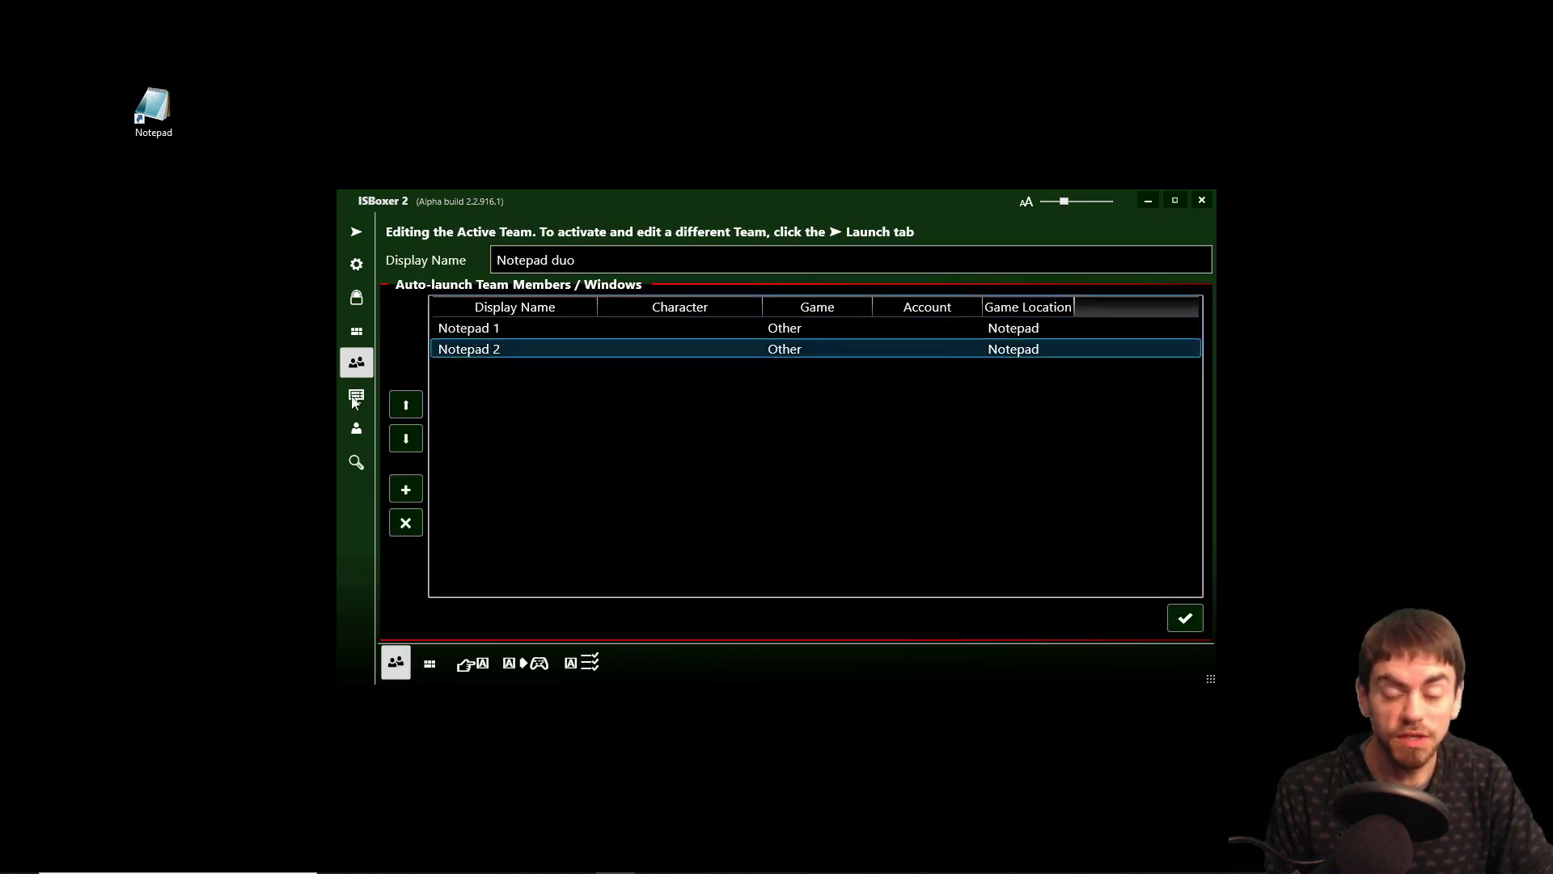
pyautogui.click(359, 235)
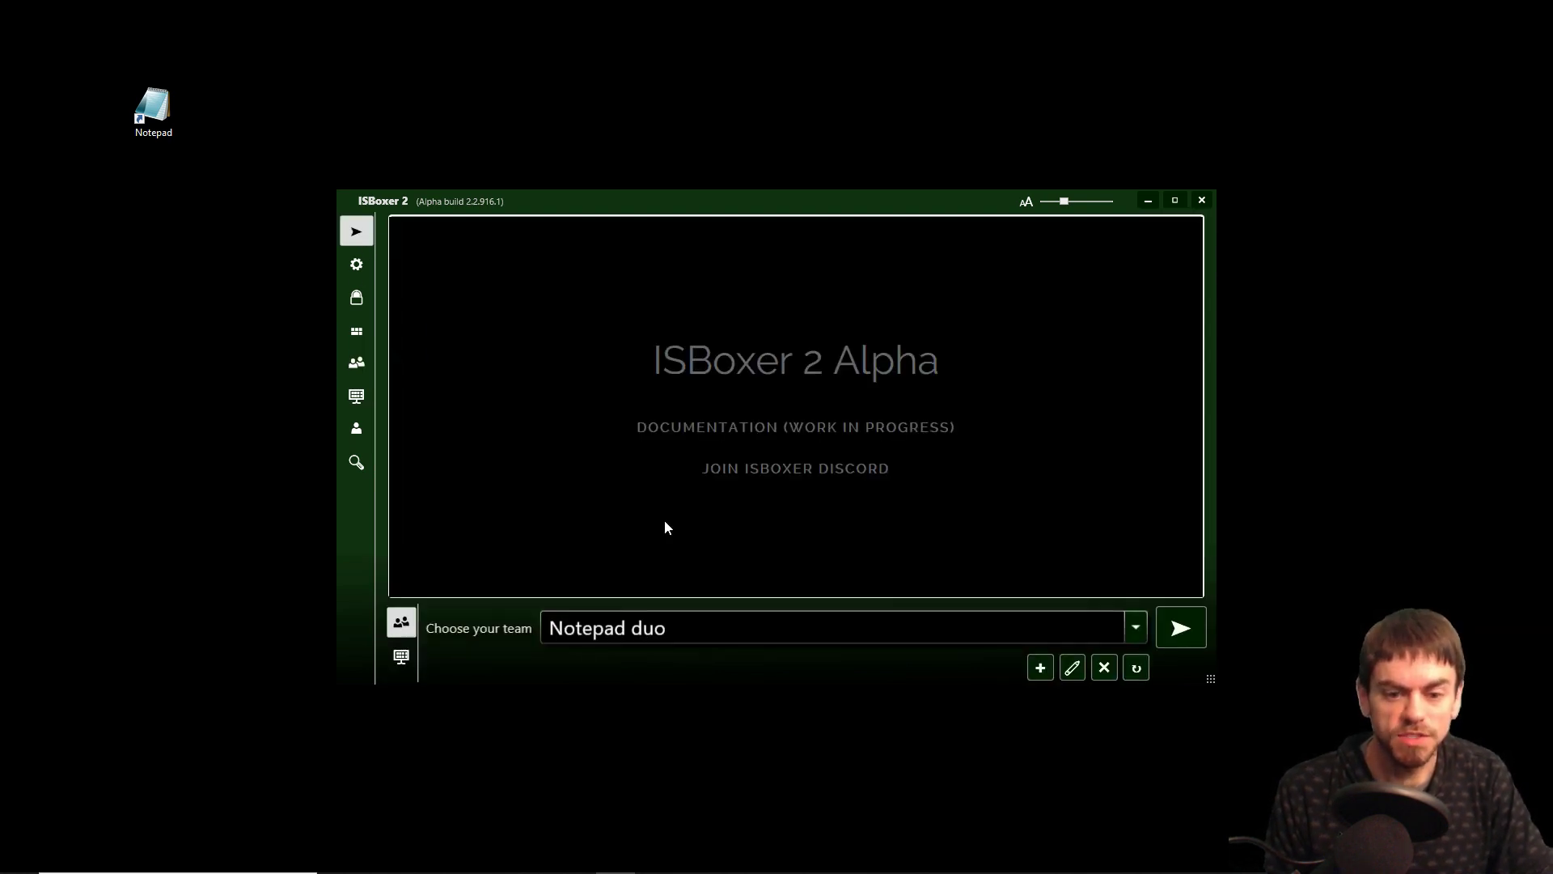
pyautogui.click(1181, 629)
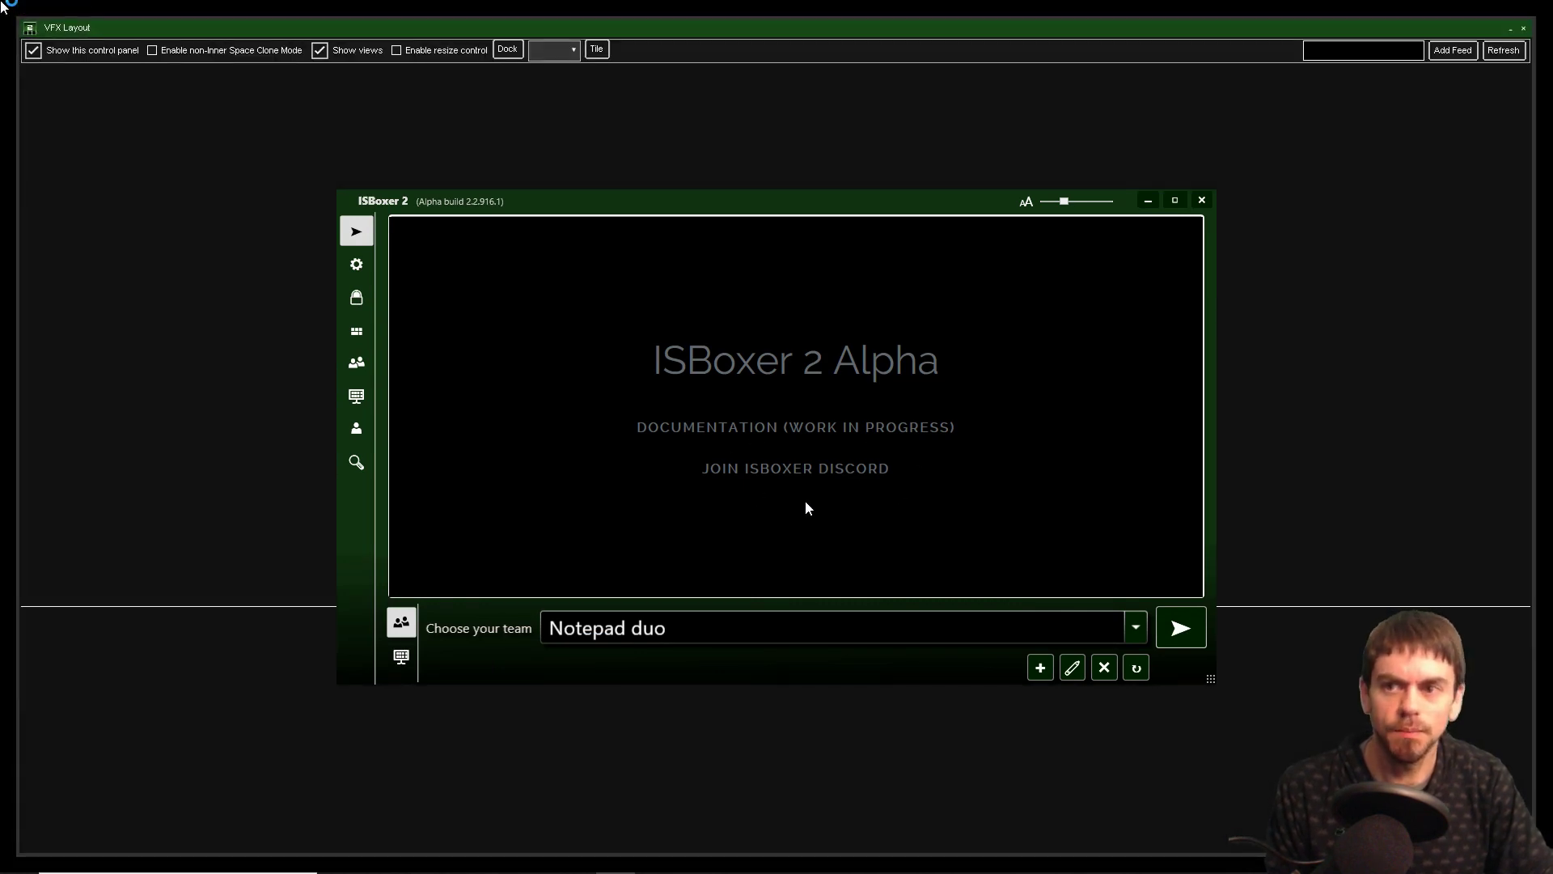
# - Capture Notepad Window 1 and Window 2 into VFX Layout as notepad1 and notepad2
pyautogui.moveTo(536, 858)
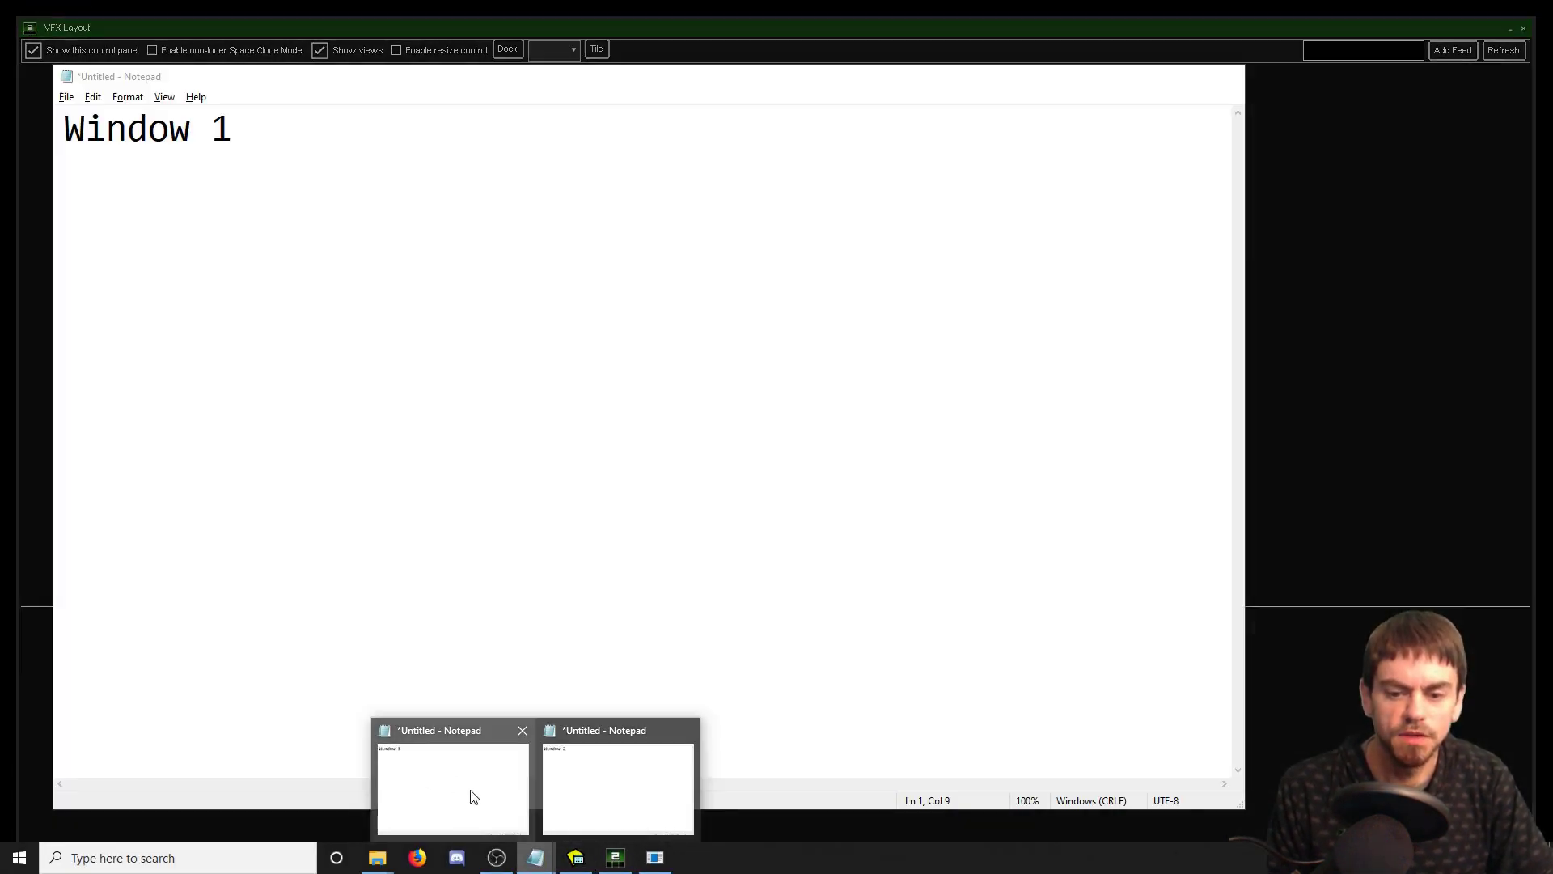
pyautogui.click(474, 796)
pyautogui.click(656, 780)
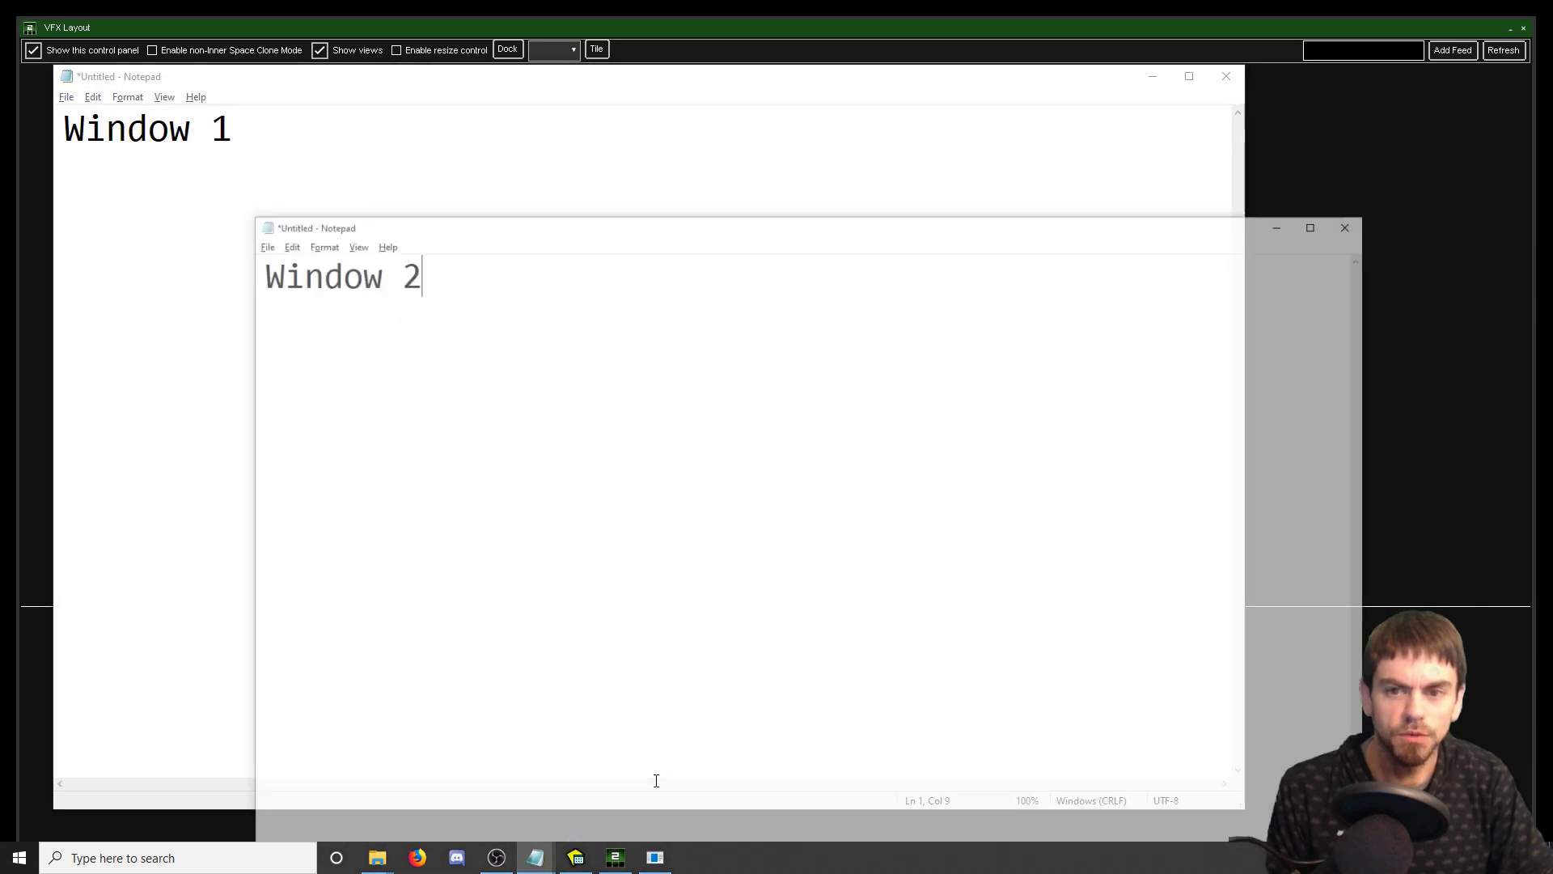
pyautogui.click(173, 337)
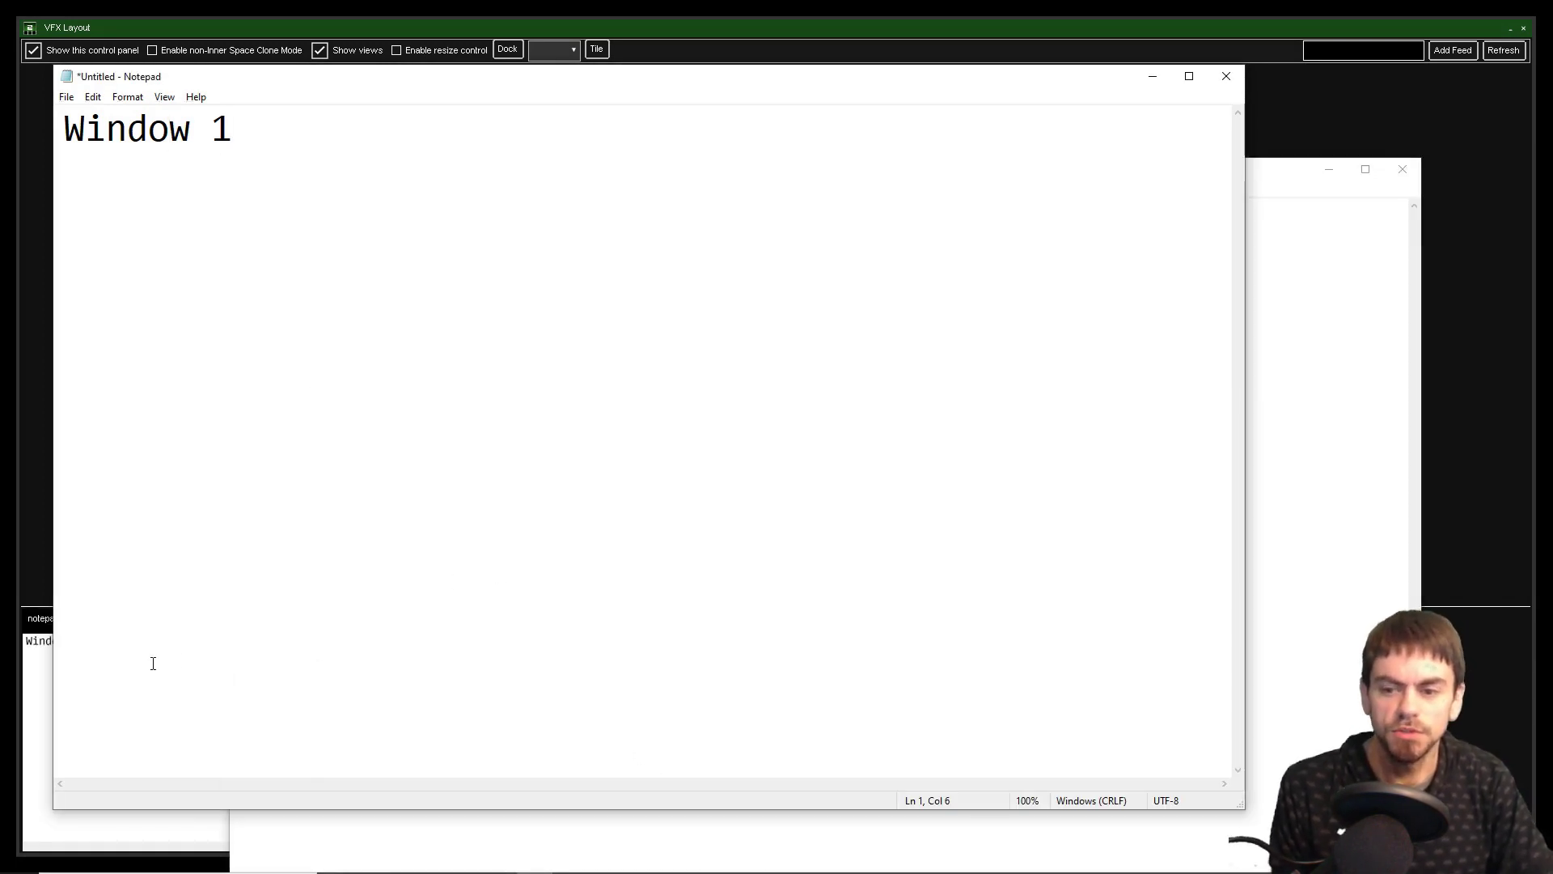
pyautogui.click(31, 570)
pyautogui.hotkey('alt', 'Tab')
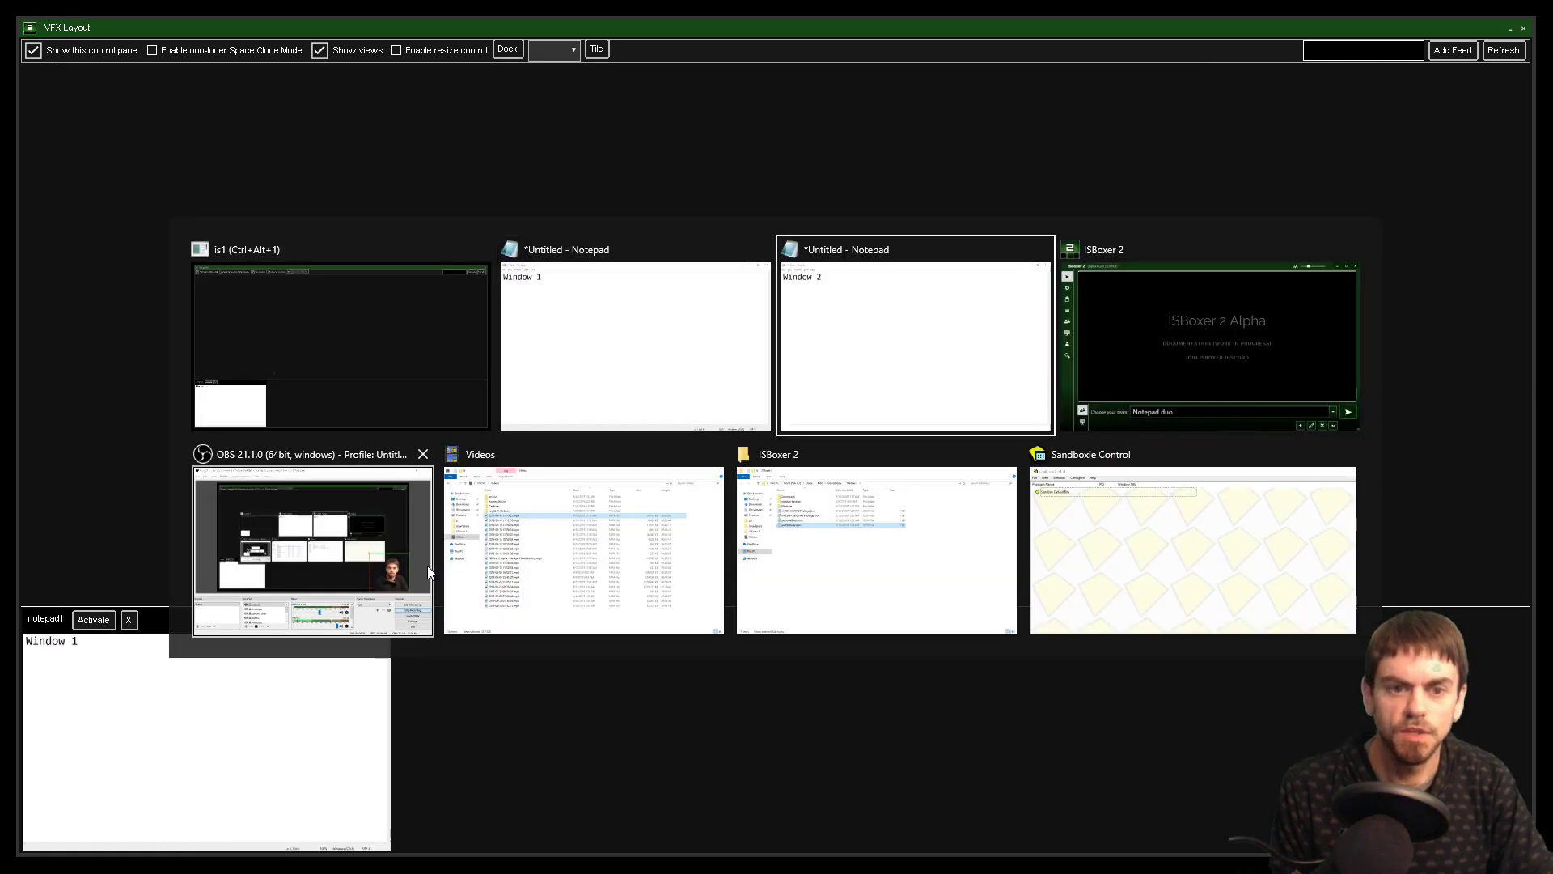
pyautogui.hotkey('alt', 'Tab')
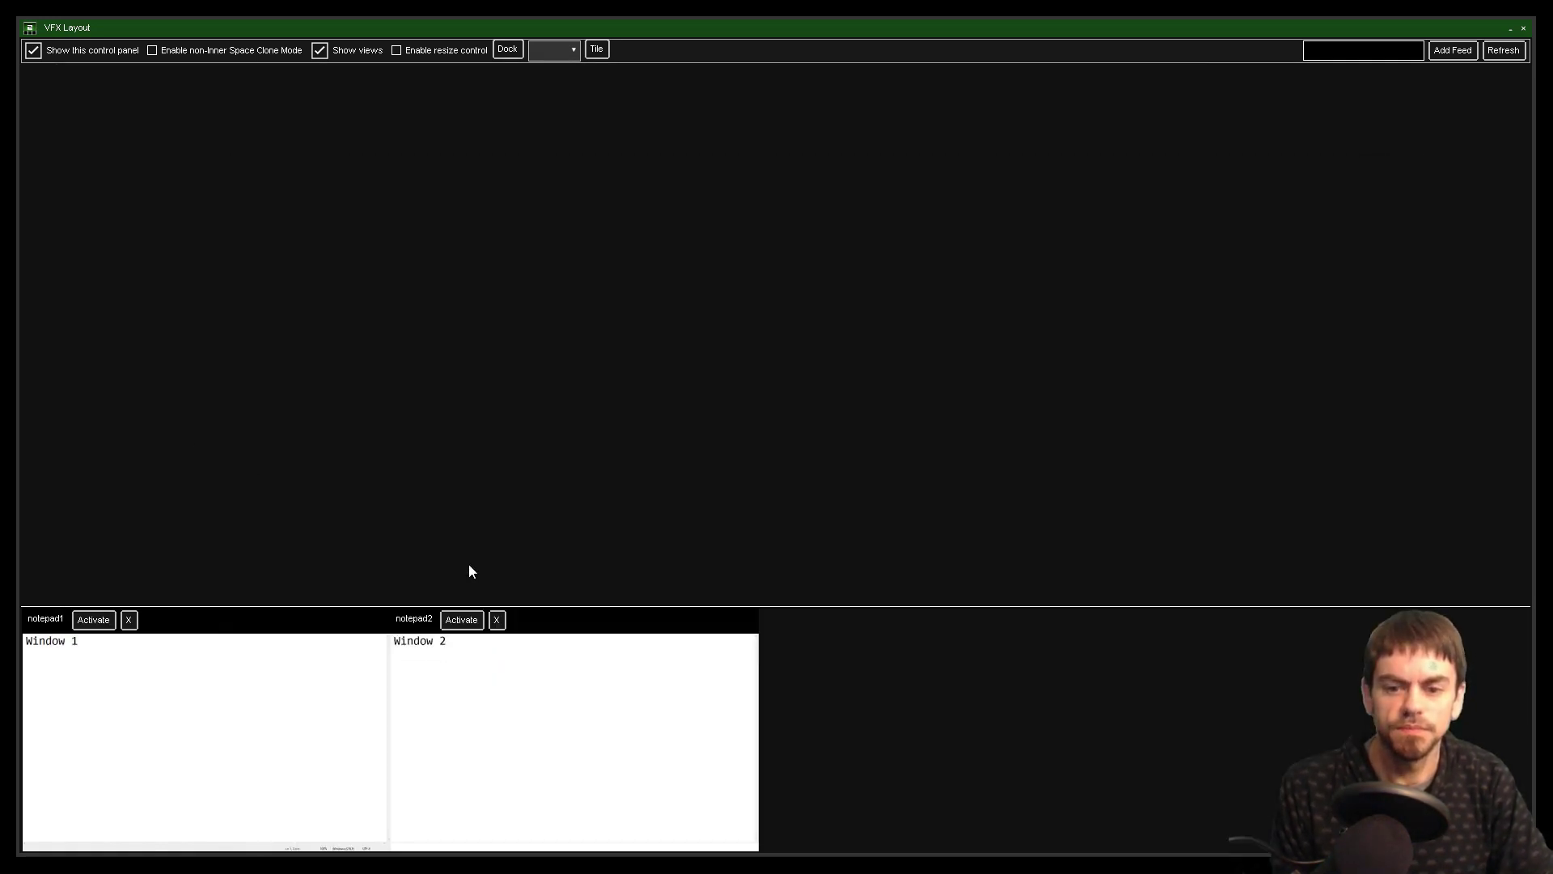
# - Activate notepad1 as the main view and type 'Notepad multiboxing is real!!!' in Window 1
pyautogui.click(87, 628)
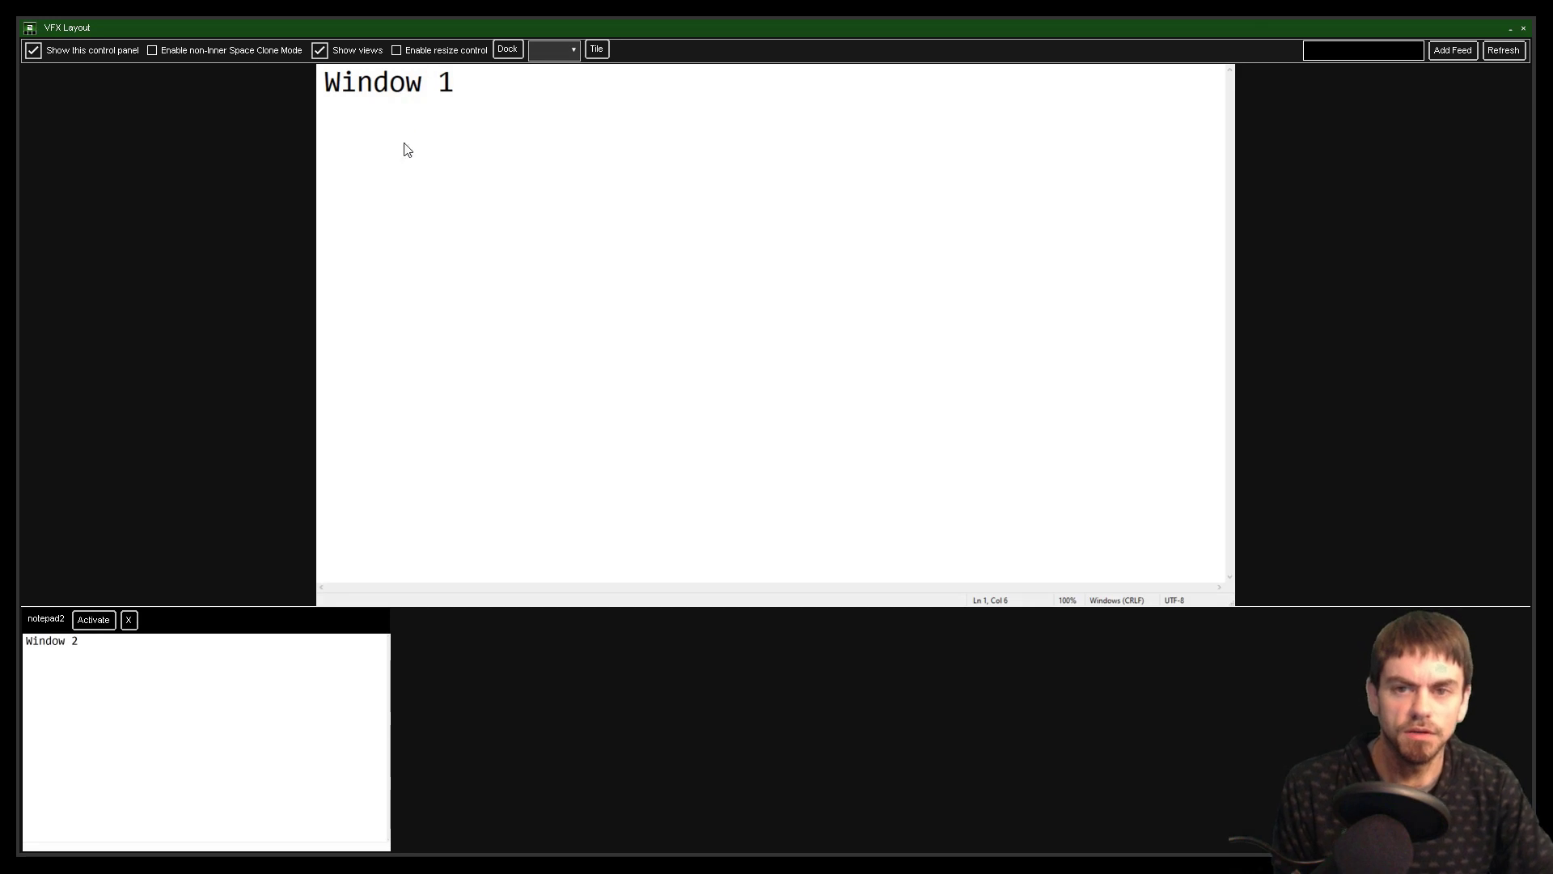
pyautogui.hotkey('ctrl', 'a')
pyautogui.press('Right')
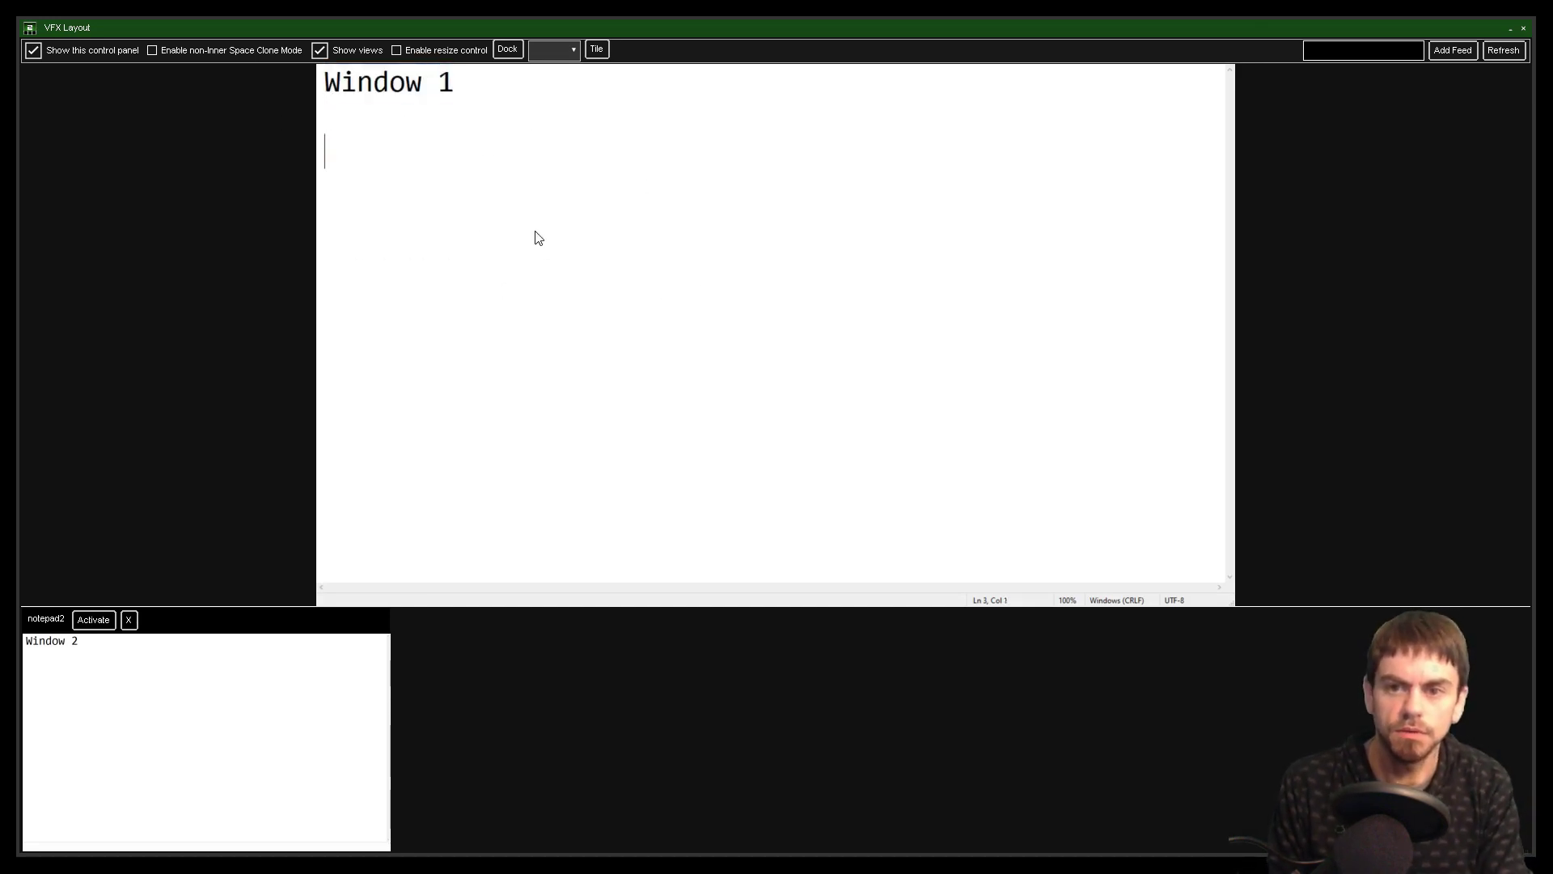
pyautogui.write('Notepad multiboxing is real!!!')
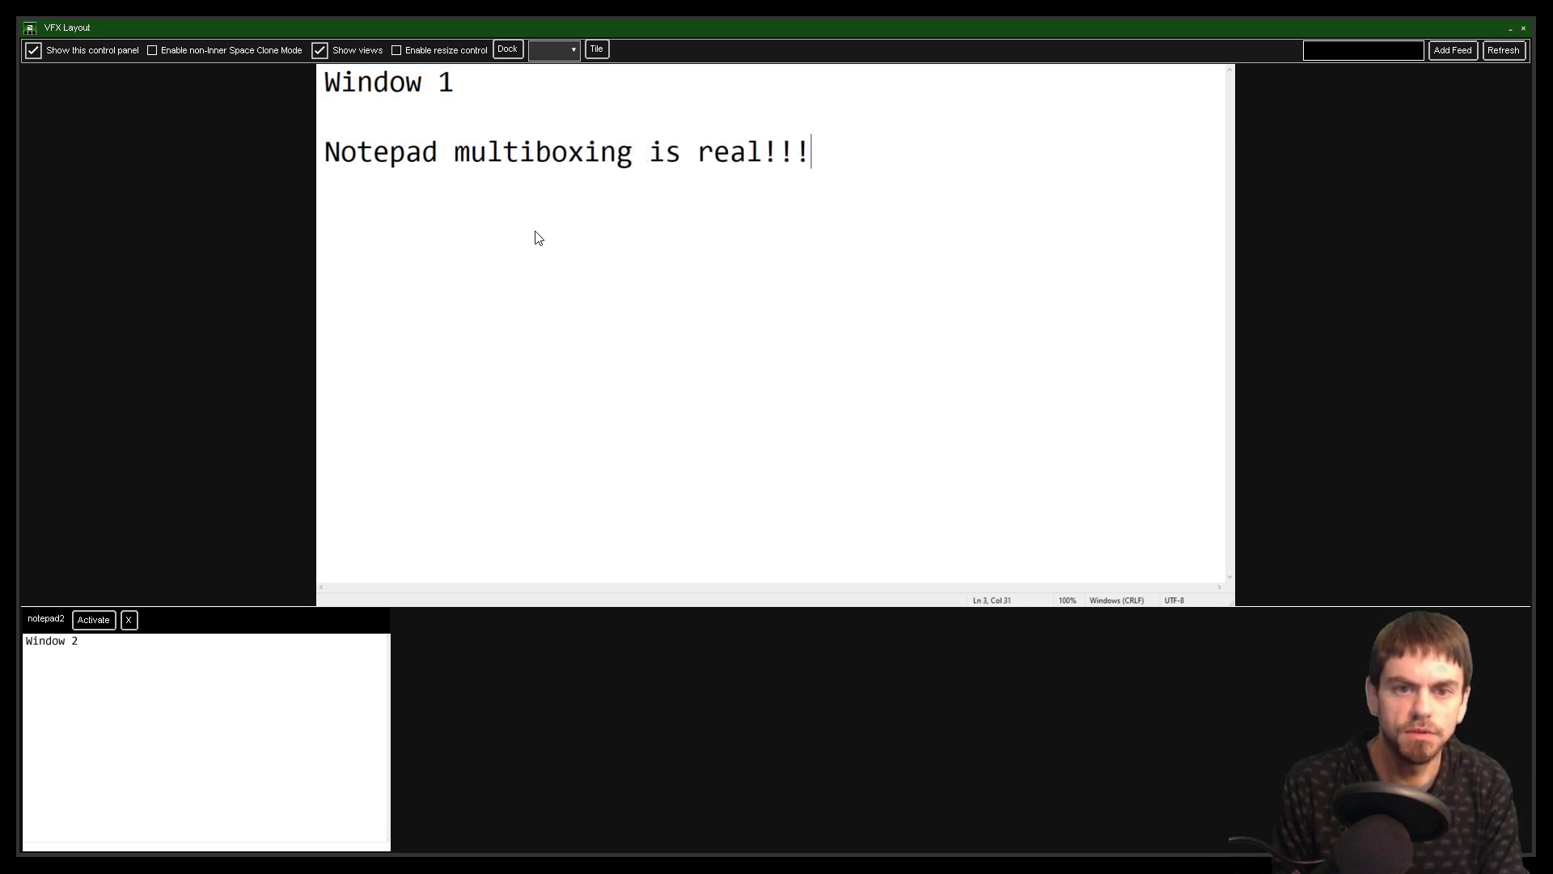
pyautogui.press('Return')
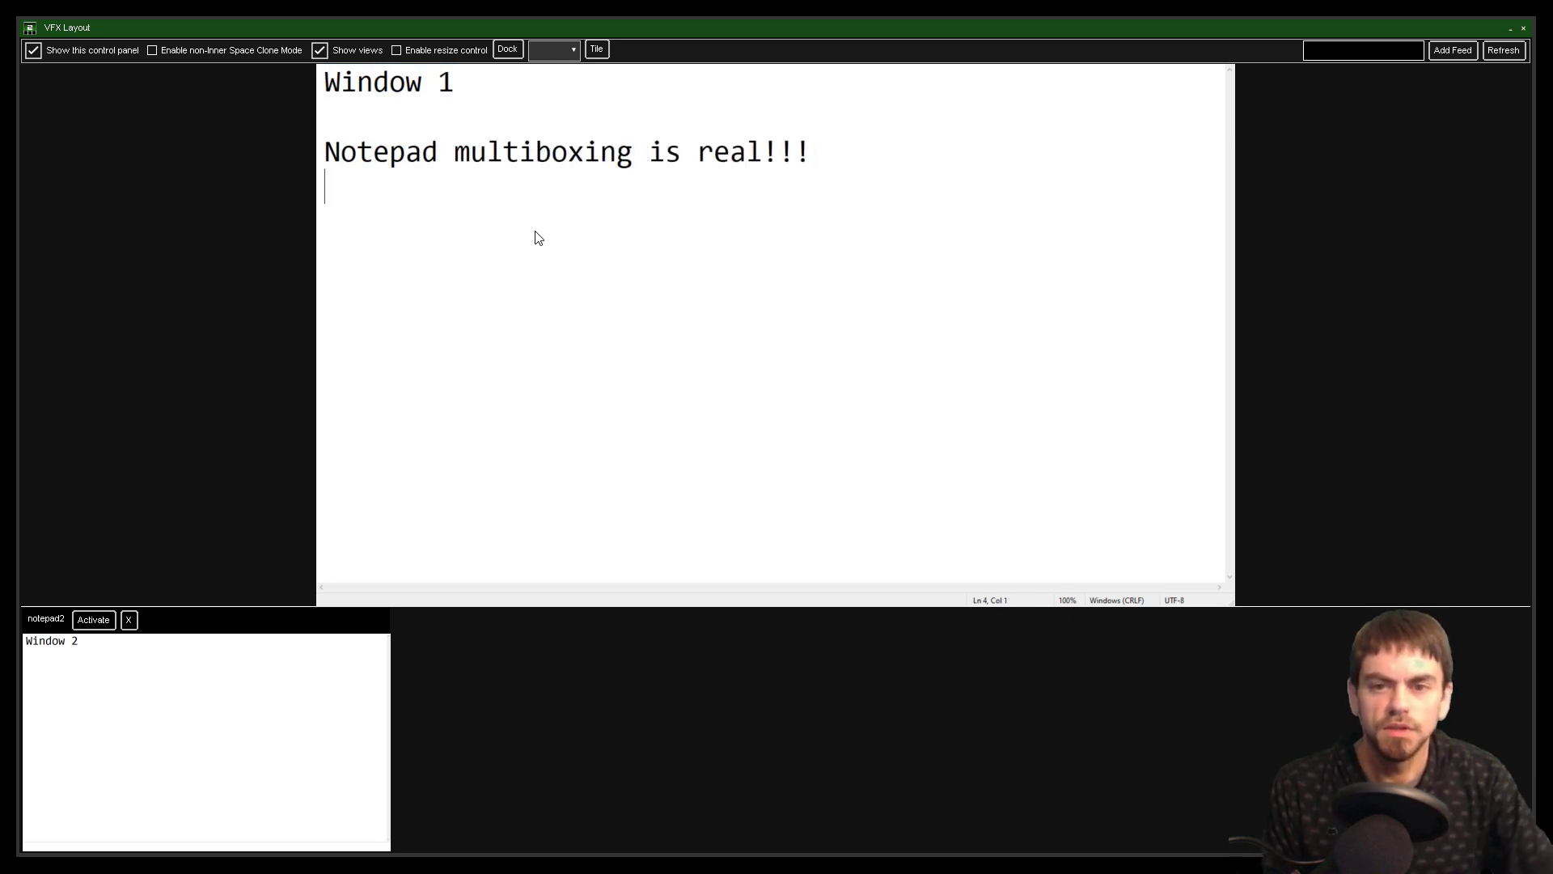
# - Enable non-Inner Space Clone Mode, test mirroring with 'Woooo', then delete the test lines
pyautogui.click(153, 51)
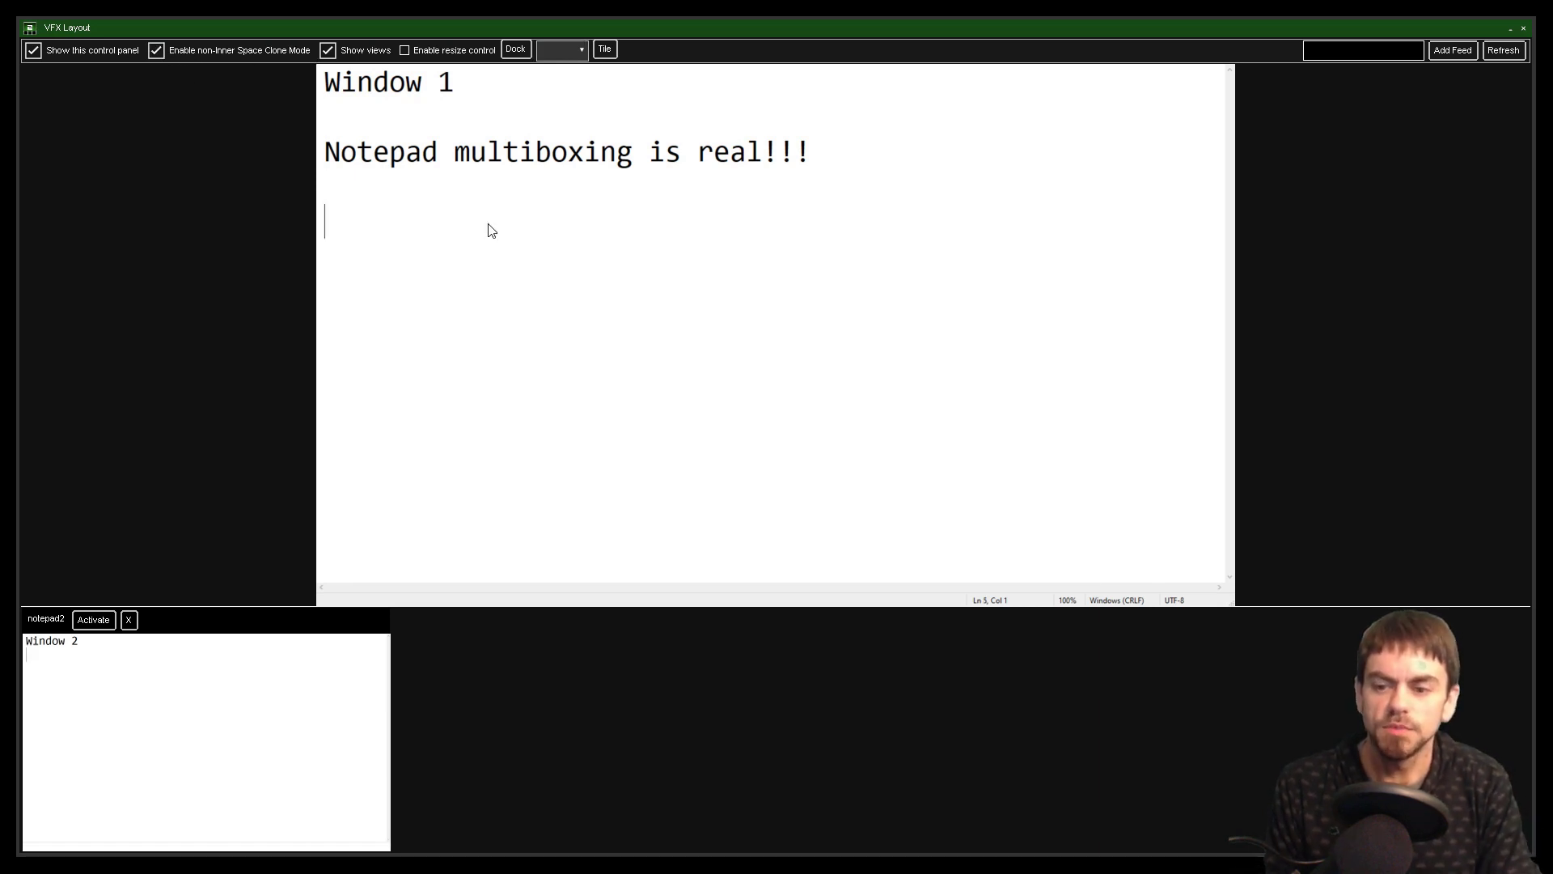
pyautogui.write('Woooo')
pyautogui.press('Return')
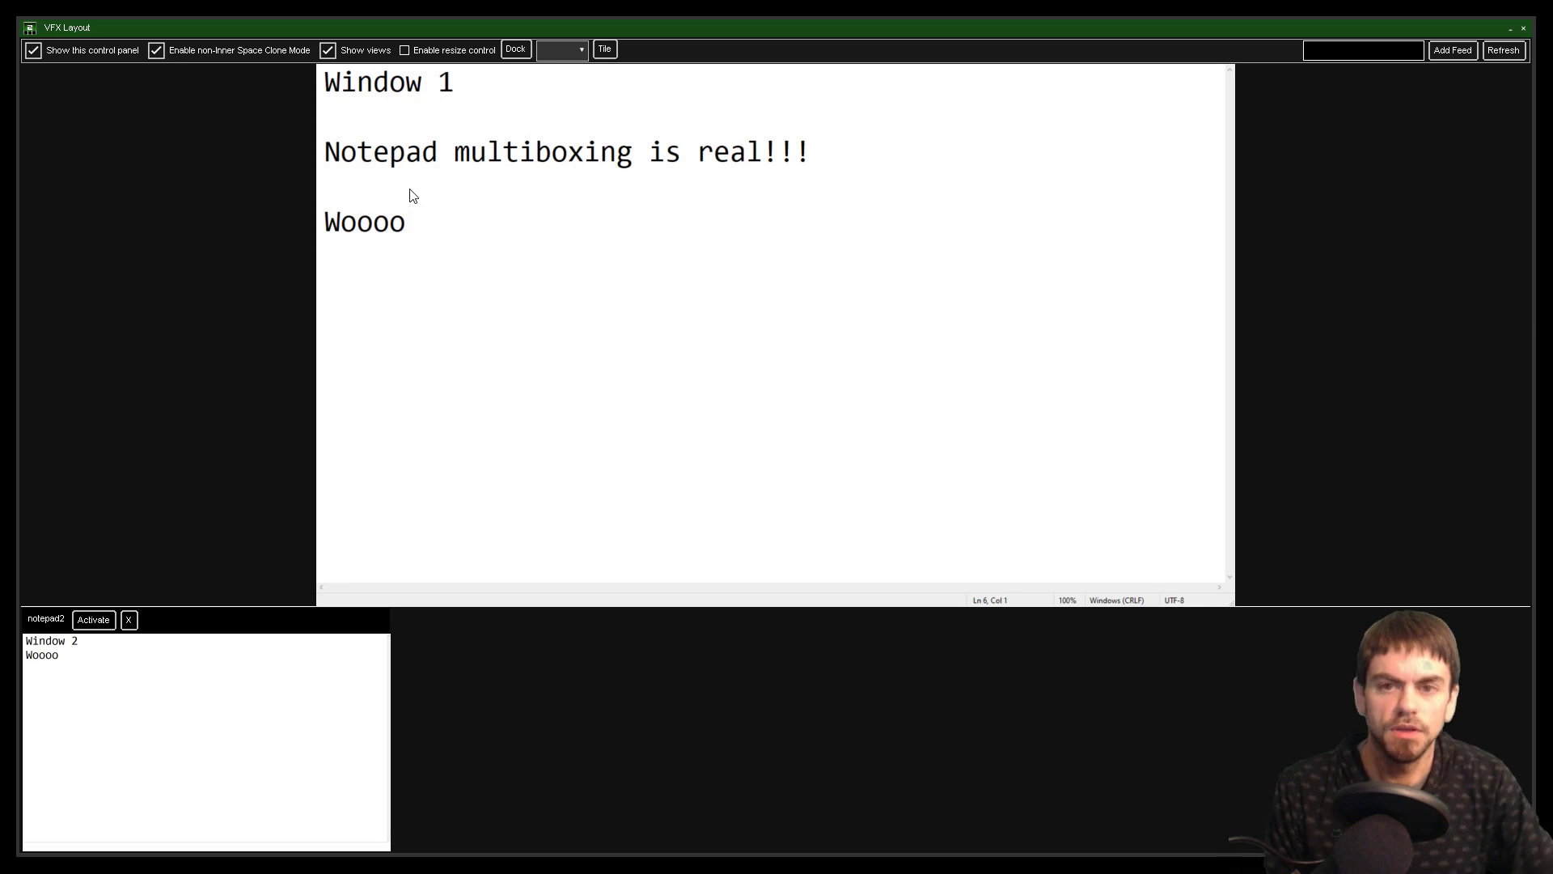
pyautogui.hotkey('shift', 'Up')
pyautogui.hotkey('shift', 'Up')
pyautogui.hotkey('shift', 'Up')
pyautogui.hotkey('shift', 'Up')
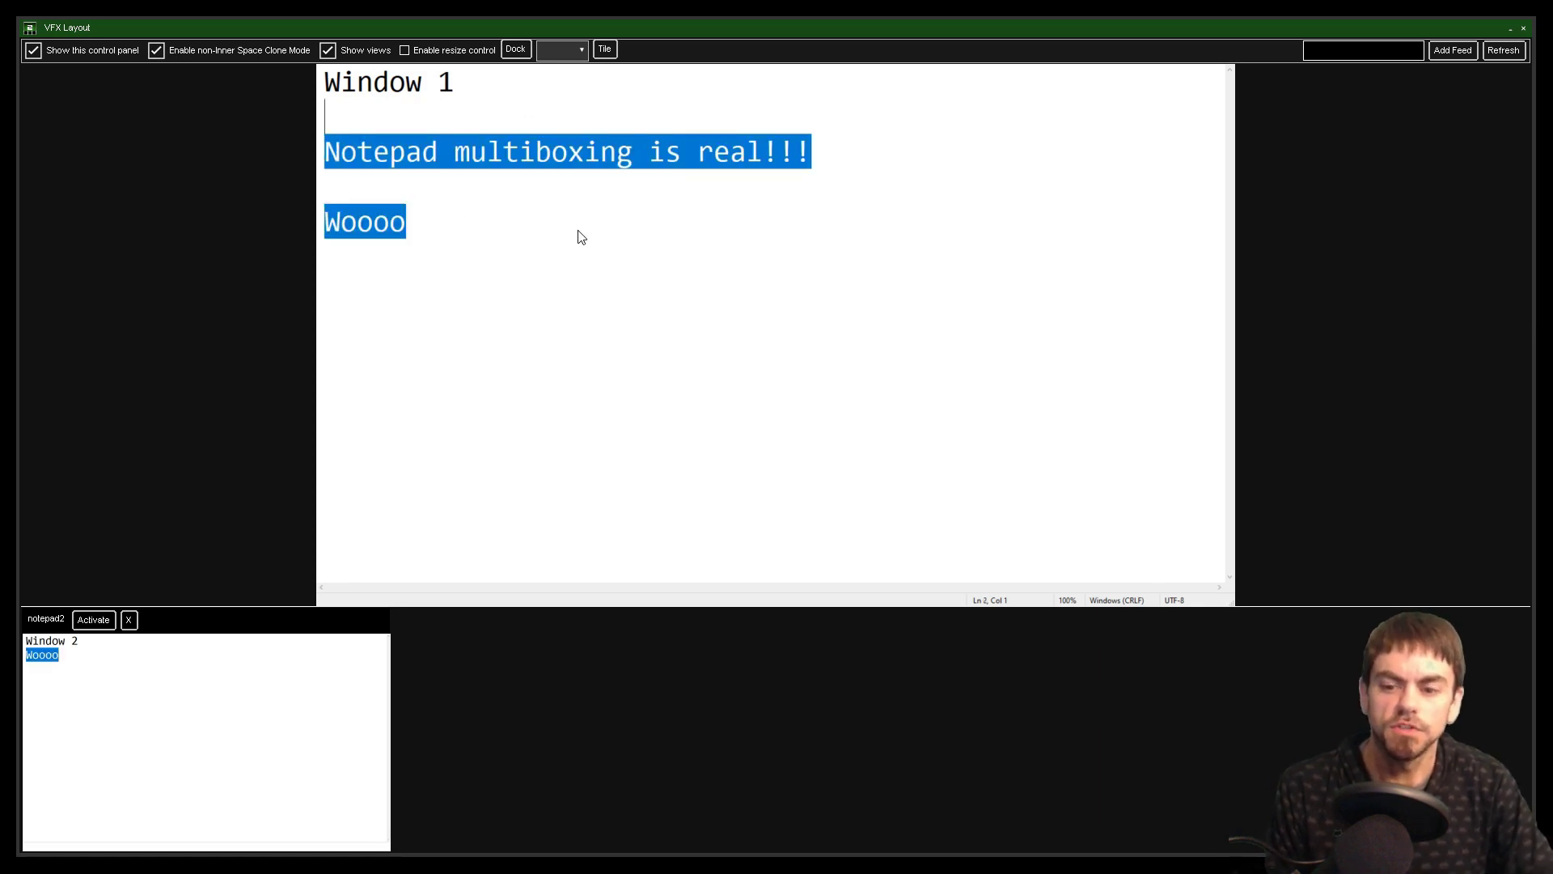
pyautogui.press('BackSpace')
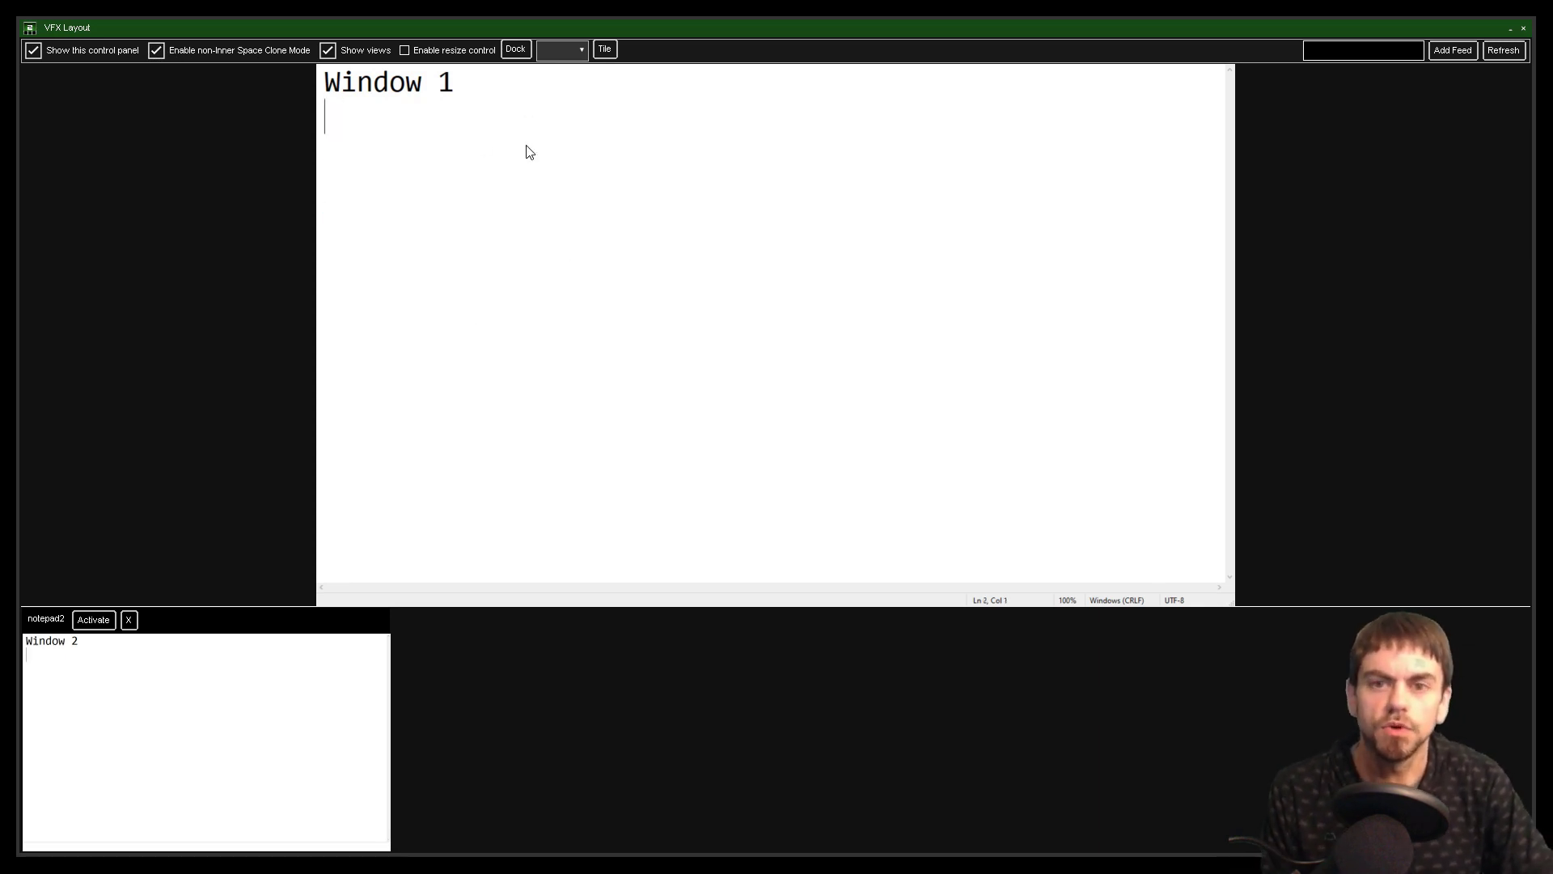
# - Enable resize control, shrink the notepad1 view, try Tile, then dock notepad1 back
pyautogui.click(405, 50)
pyautogui.moveTo(1517, 627); pyautogui.dragTo(1522, 571)
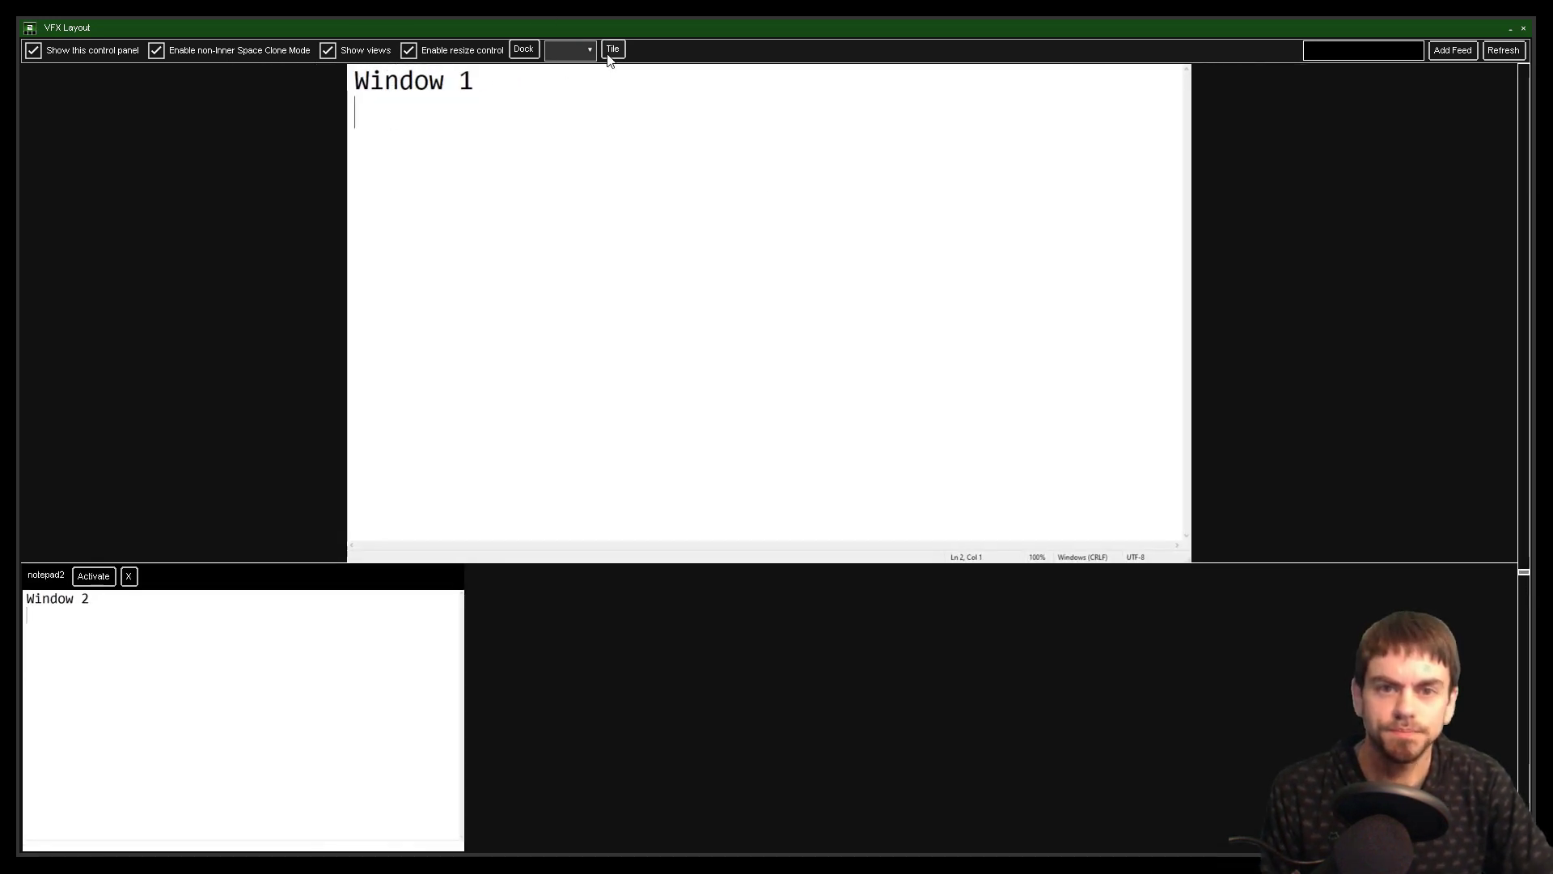
pyautogui.click(610, 52)
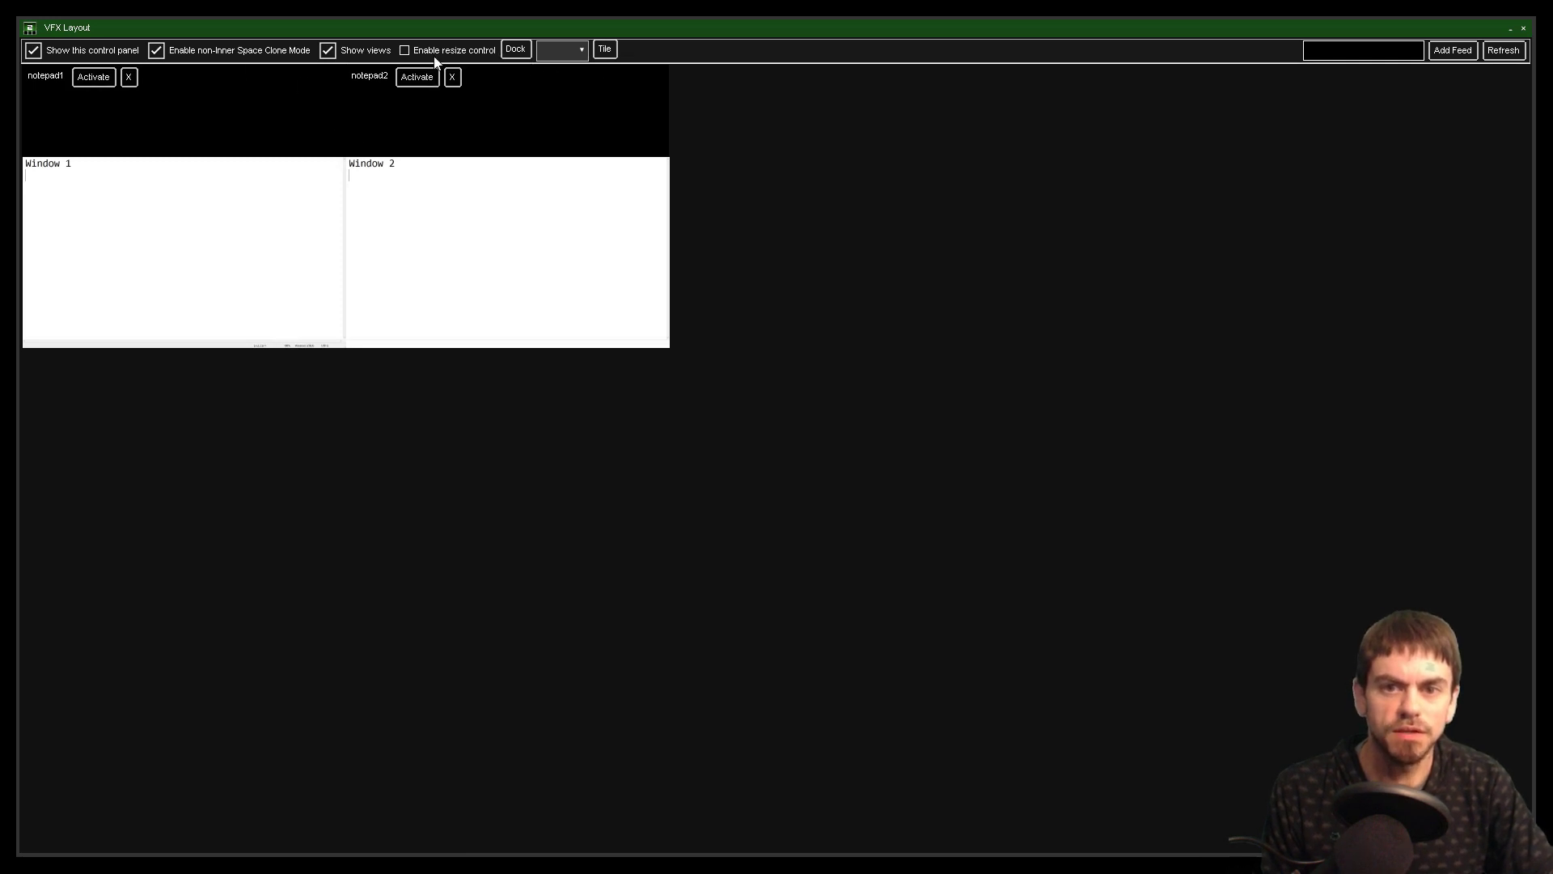
pyautogui.click(517, 50)
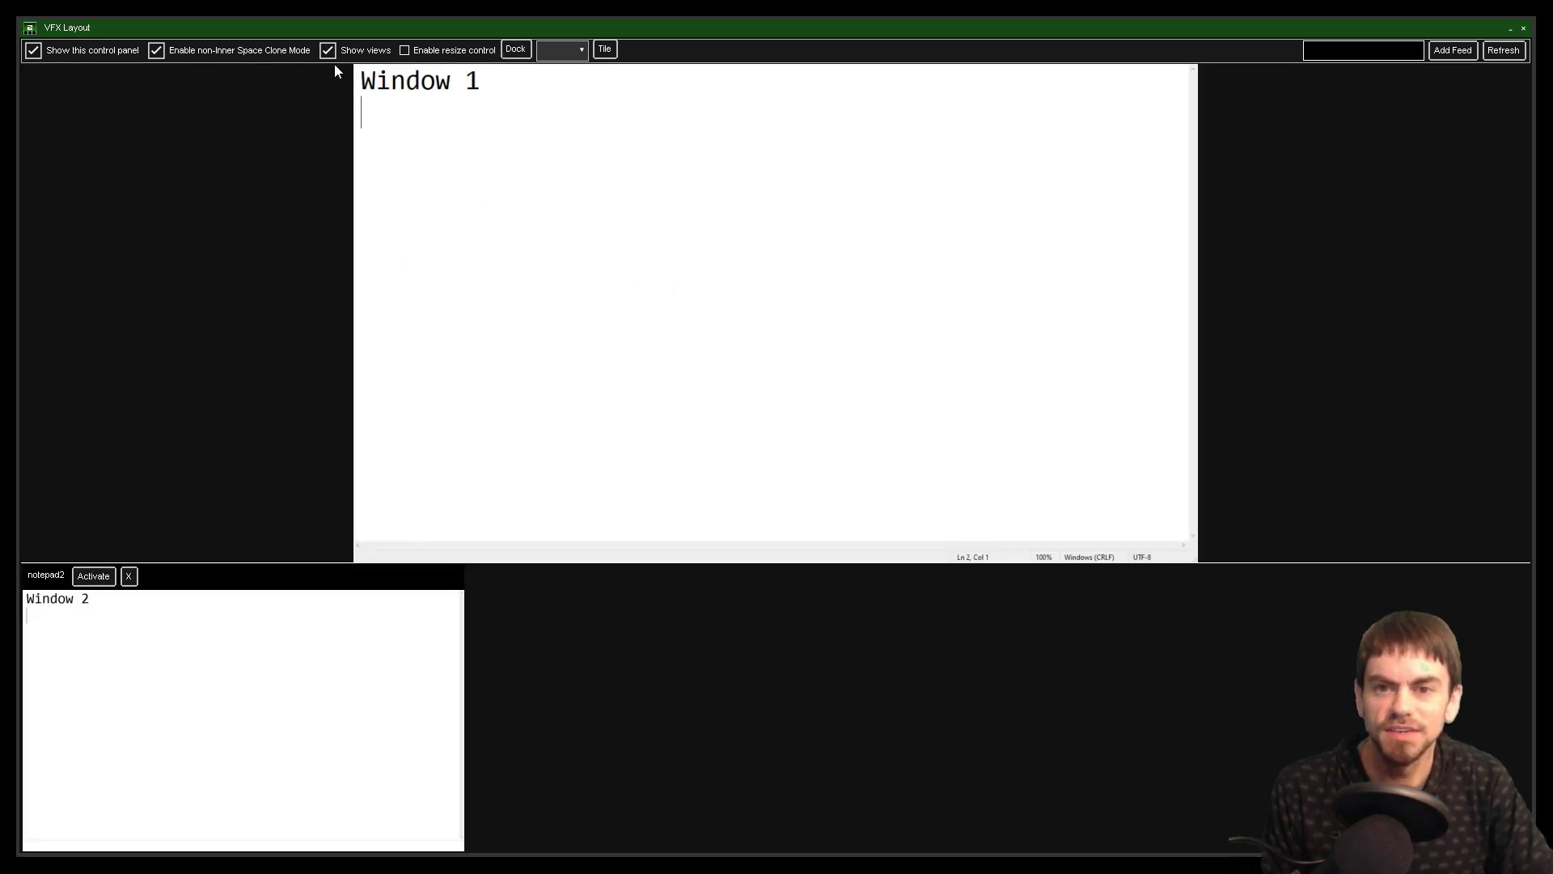